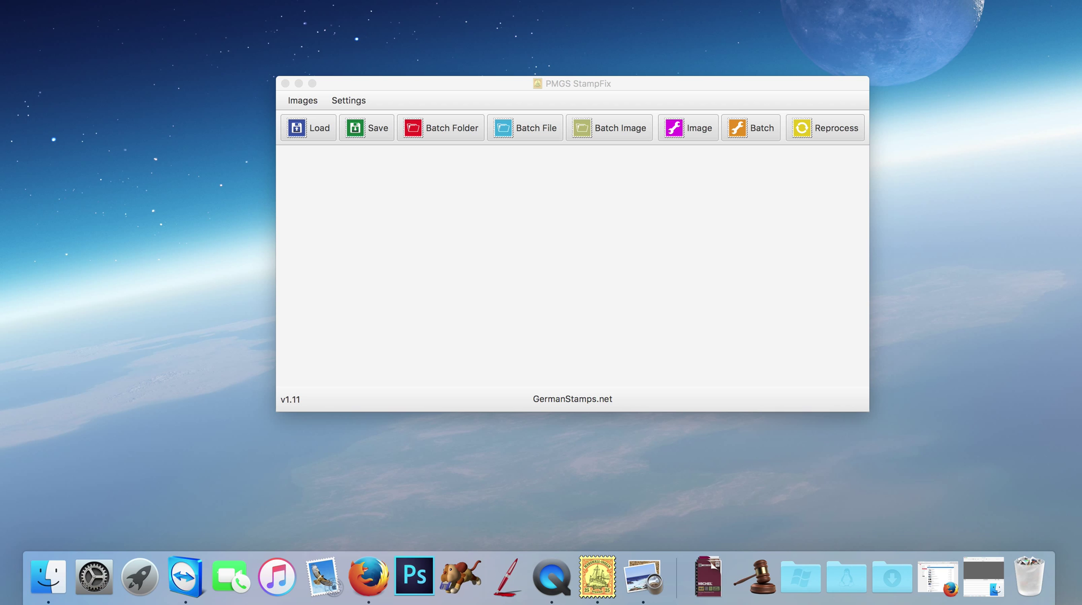
{"action": "left_click", "coordinate": [650, 85]}
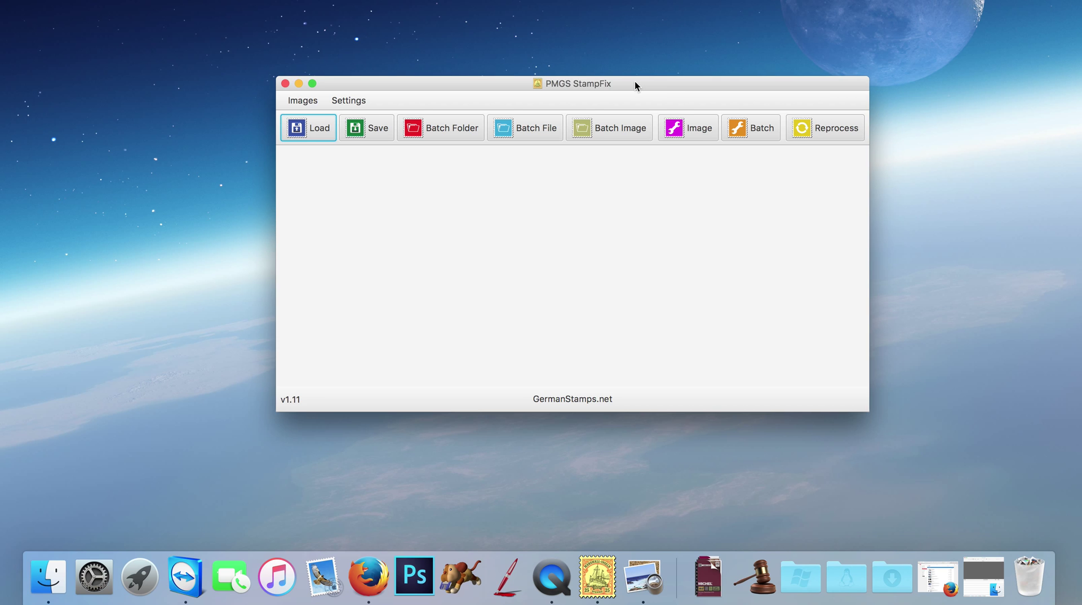
{"action": "left_click_drag", "start_coordinate": [632, 83], "coordinate": [621, 109]}
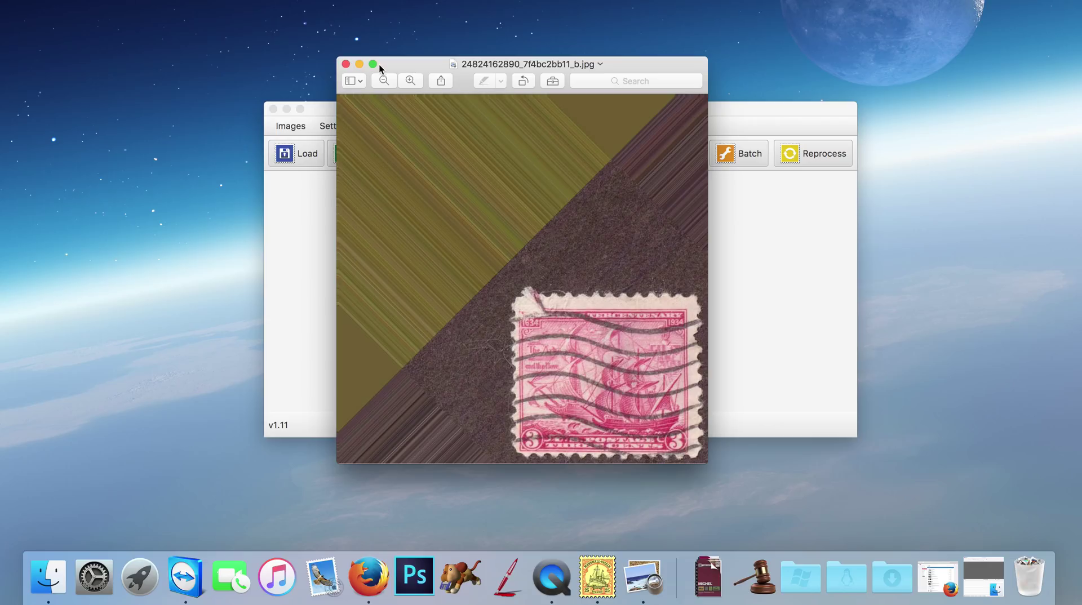
{"action": "left_click", "coordinate": [345, 65]}
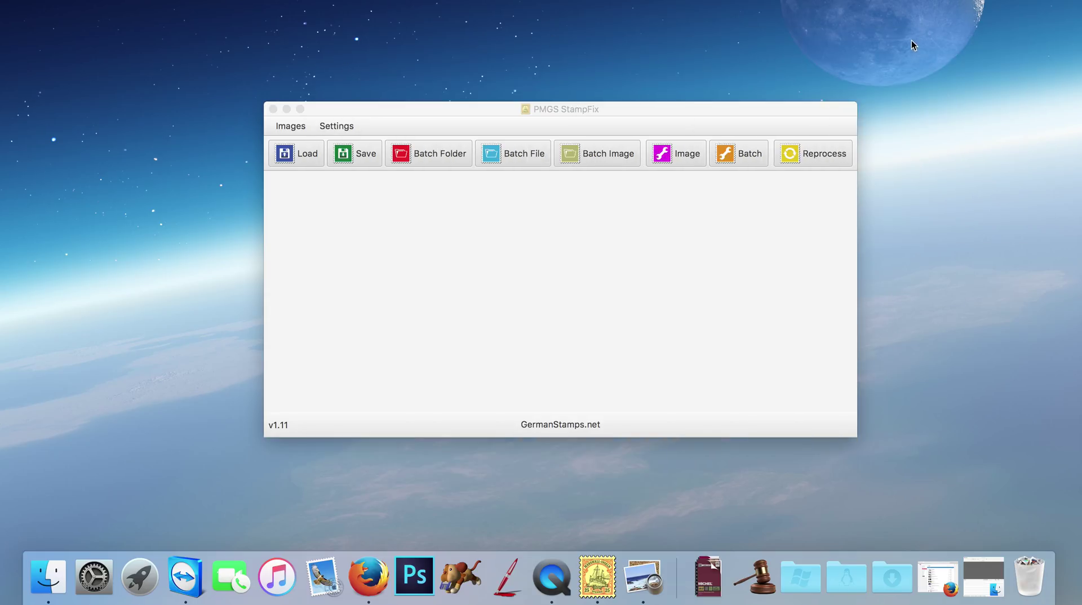
{"action": "left_click", "coordinate": [732, 111]}
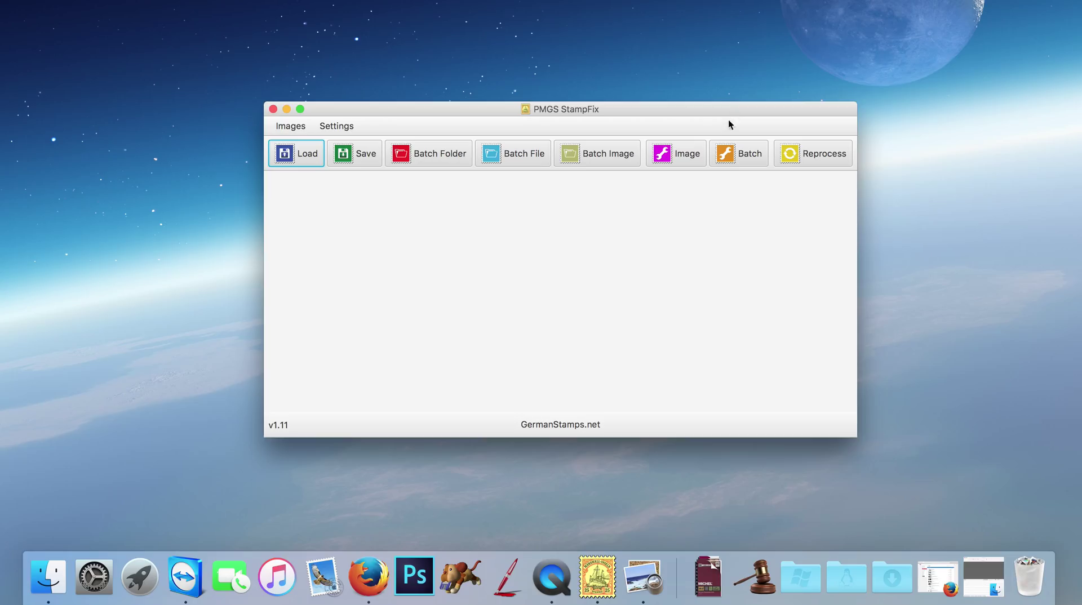
{"action": "left_click", "coordinate": [735, 149]}
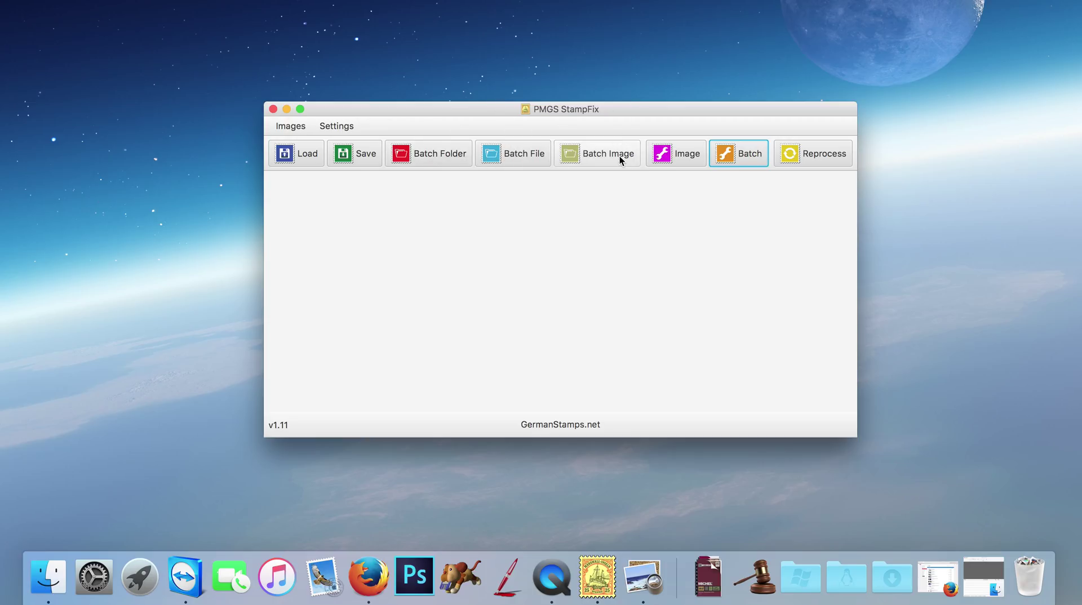
Step: Examine the stamp sheet 02.jpg in its preview window and close the preview
{"action": "left_click_drag", "start_coordinate": [958, 138], "coordinate": [685, 89]}
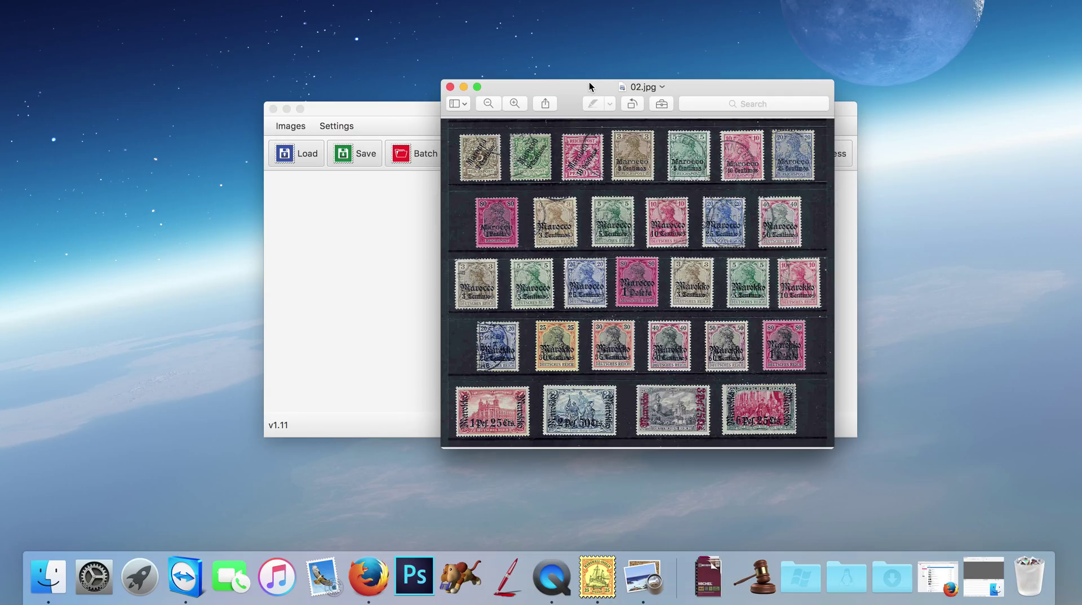
{"action": "left_click_drag", "start_coordinate": [589, 86], "coordinate": [542, 94]}
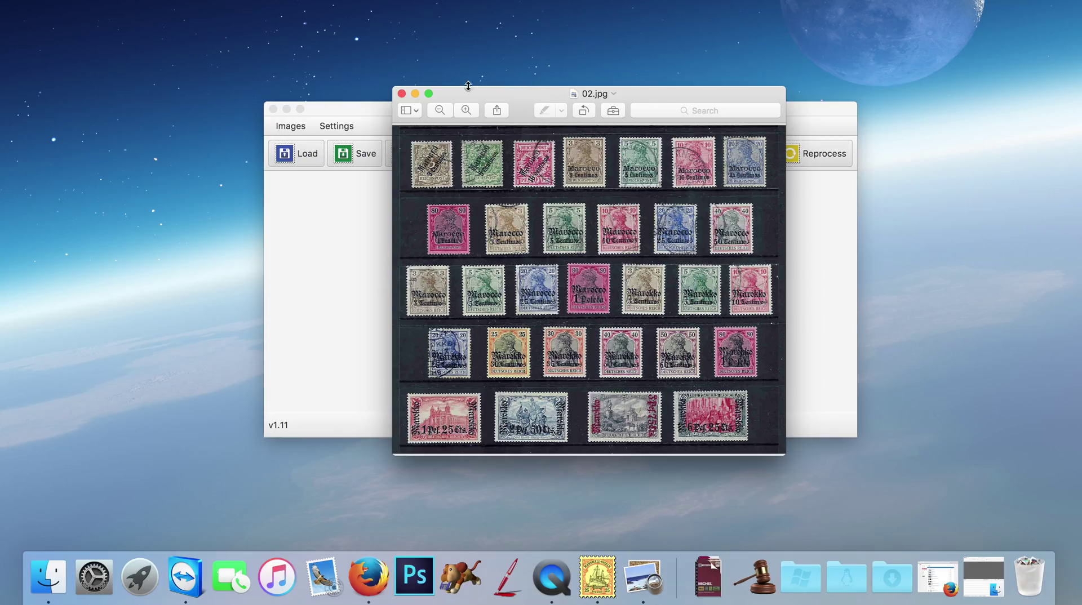
{"action": "left_click_drag", "start_coordinate": [455, 91], "coordinate": [548, 91]}
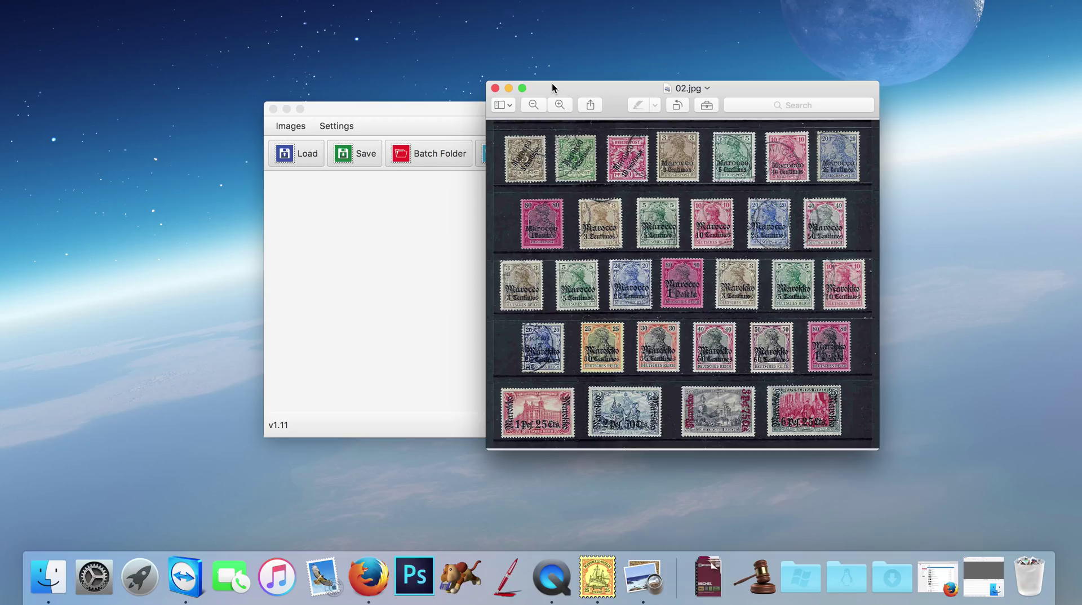
{"action": "left_click", "coordinate": [495, 88]}
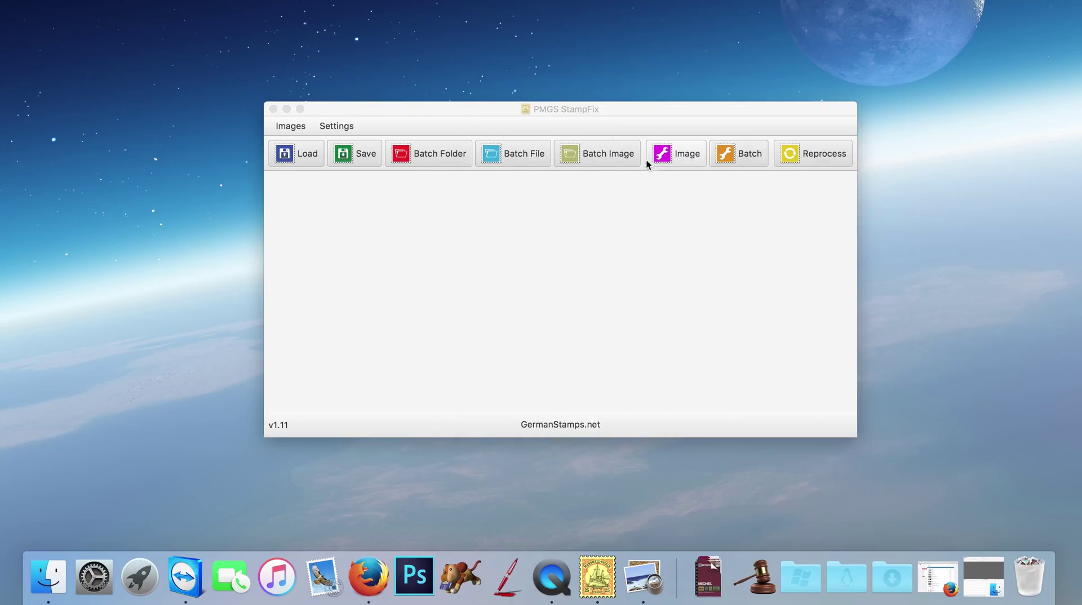
Step: Load 02.jpg from the Desktop as the batch image for stamp detection
{"action": "left_click", "coordinate": [605, 158]}
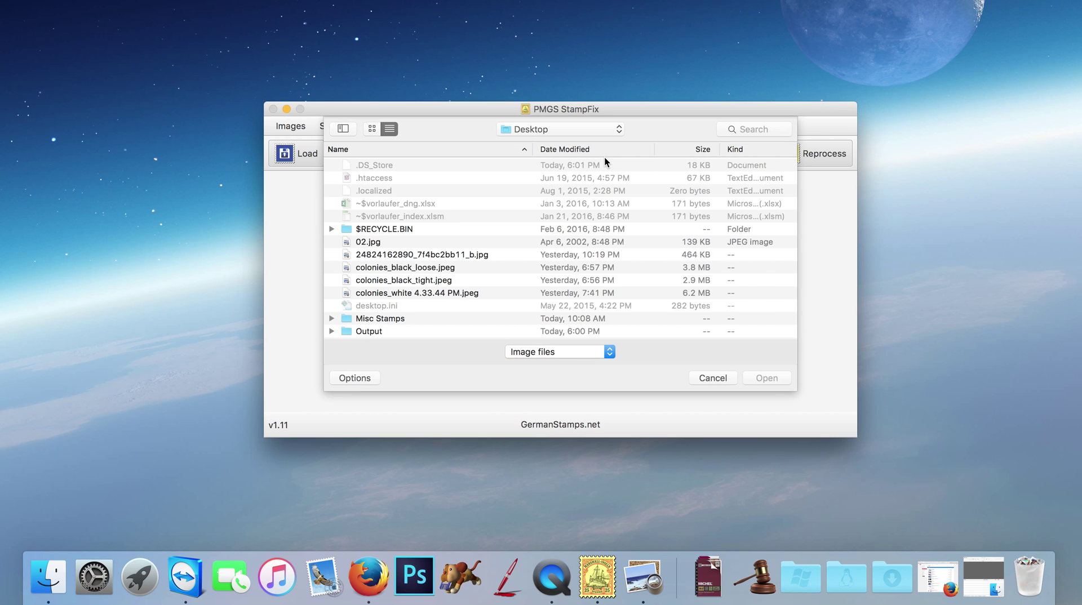
{"action": "scroll", "coordinate": [369, 315], "scroll_direction": "down", "scroll_amount": 5}
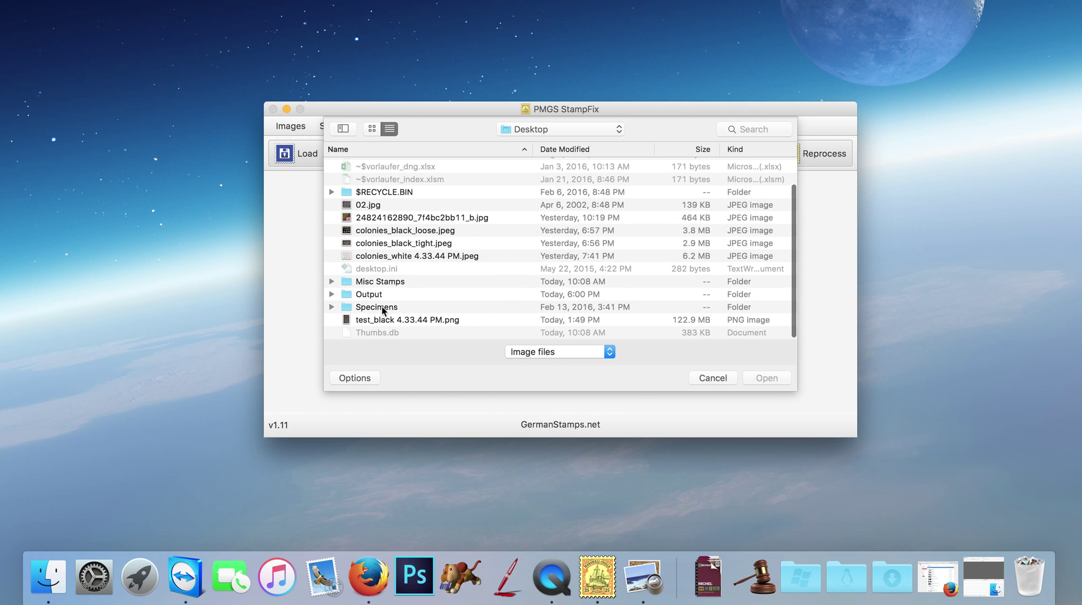
{"action": "double_click", "coordinate": [374, 205]}
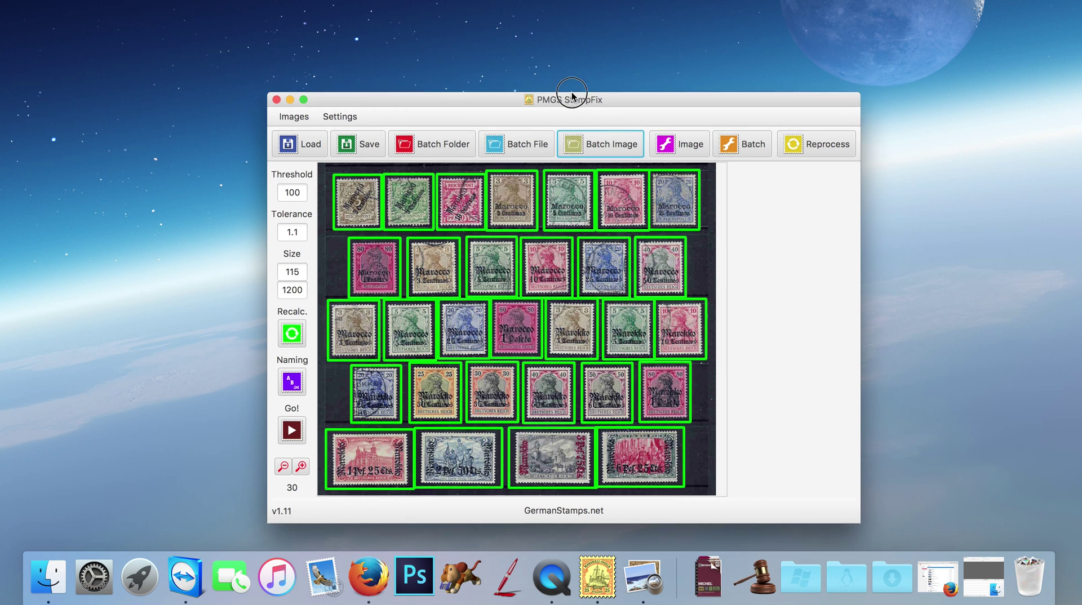
{"action": "left_click_drag", "start_coordinate": [567, 103], "coordinate": [607, 46]}
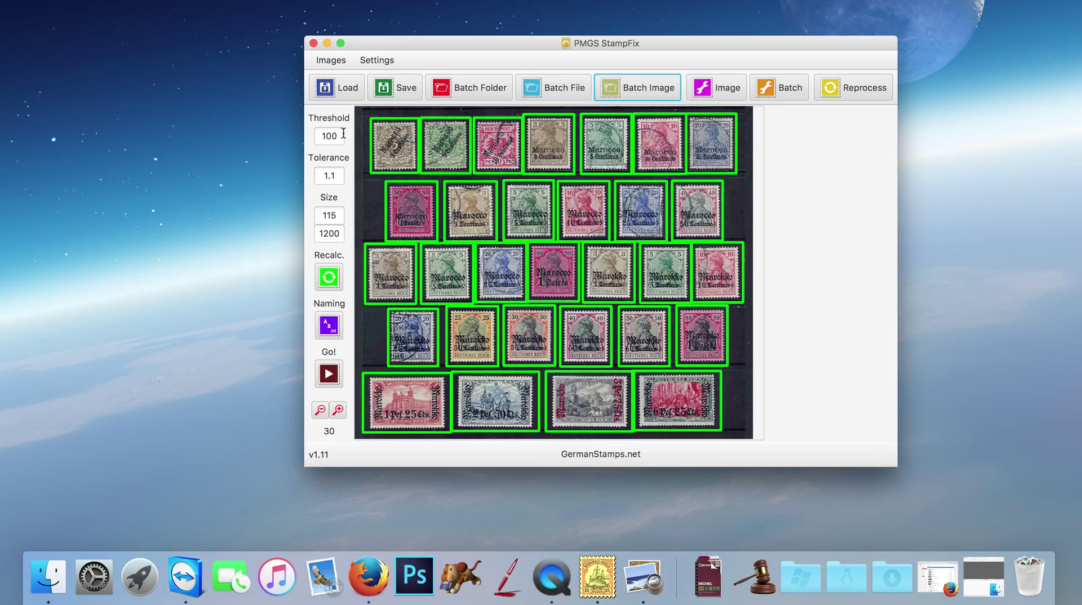
Step: Review the white and black threshold settings and the explanation of how they separate background from stamp
{"action": "left_click", "coordinate": [377, 60]}
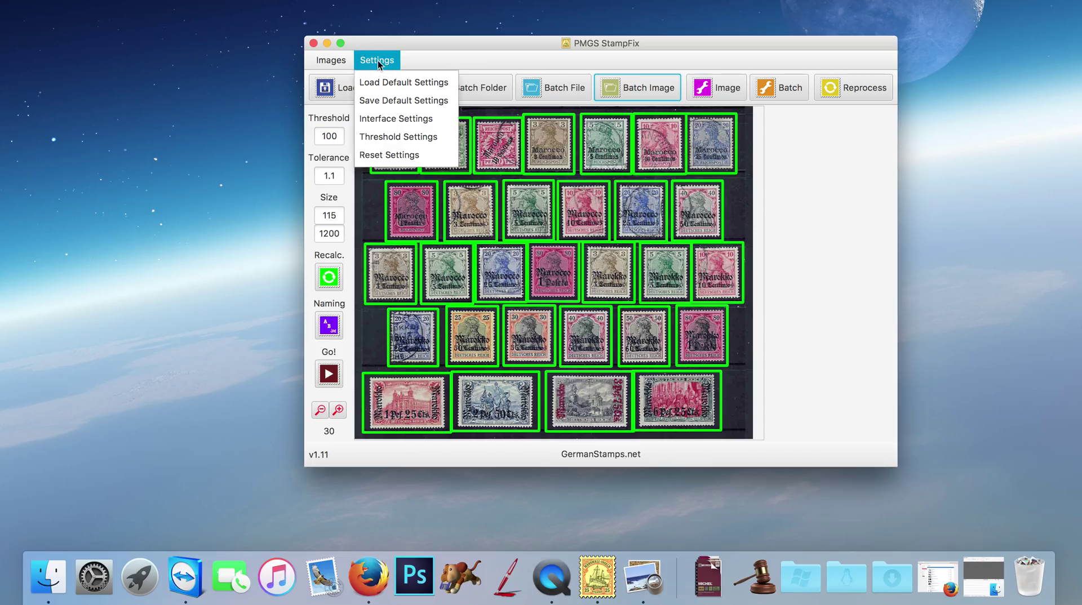
{"action": "left_click", "coordinate": [396, 136]}
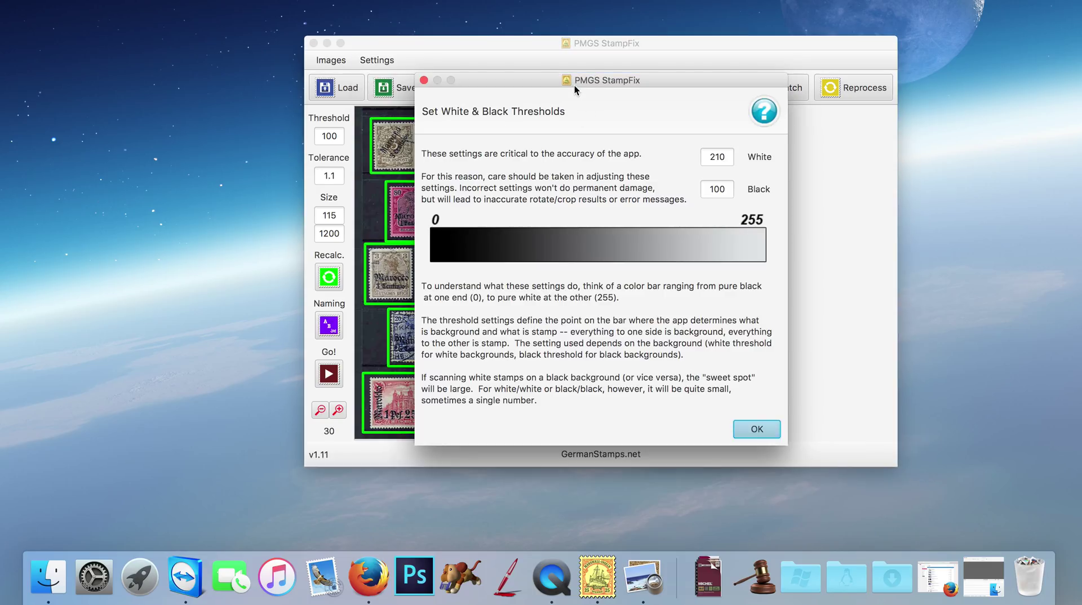
{"action": "left_click_drag", "start_coordinate": [574, 80], "coordinate": [571, 73]}
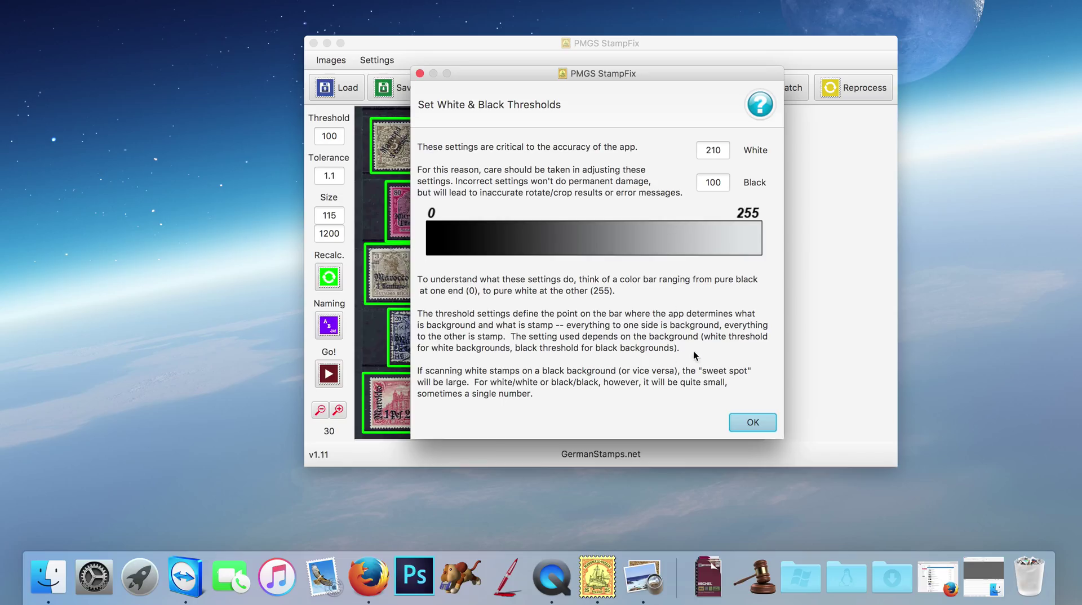
{"action": "left_click", "coordinate": [753, 423]}
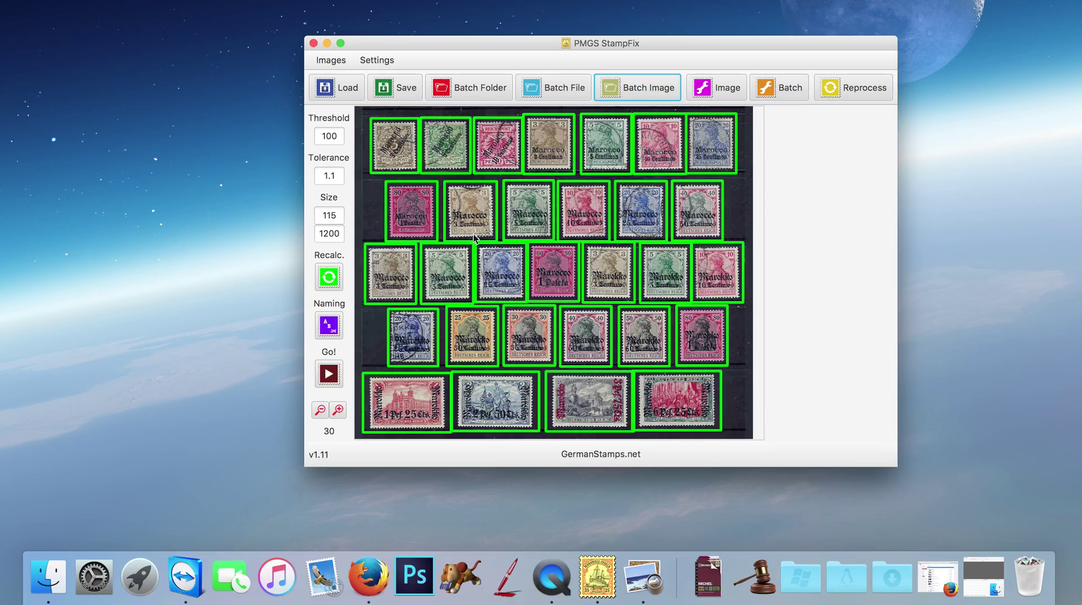
{"action": "left_click", "coordinate": [378, 59]}
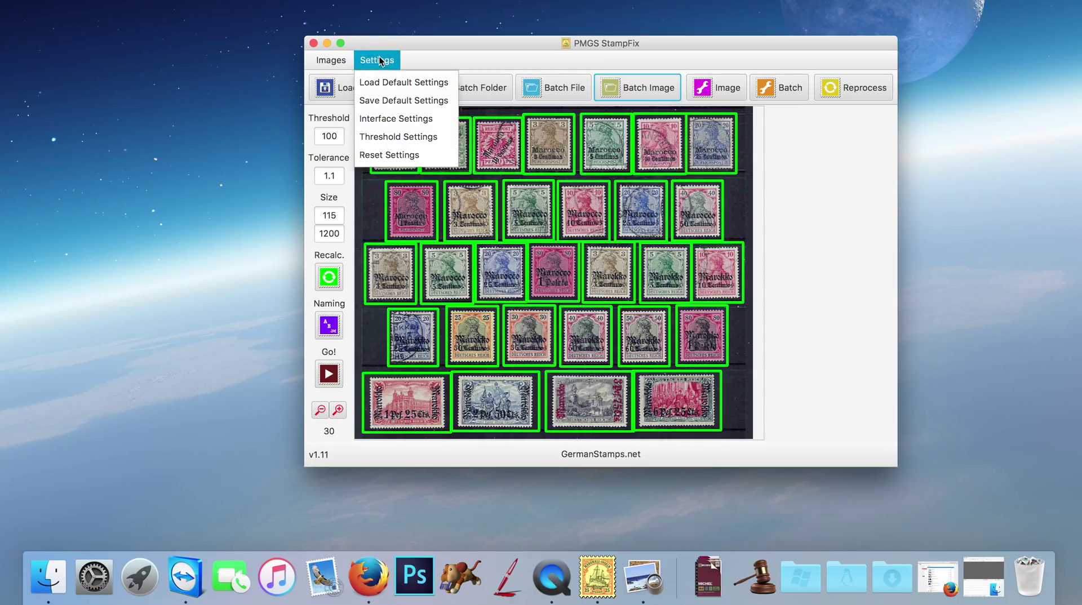
{"action": "left_click", "coordinate": [398, 135]}
{"action": "left_click", "coordinate": [753, 429]}
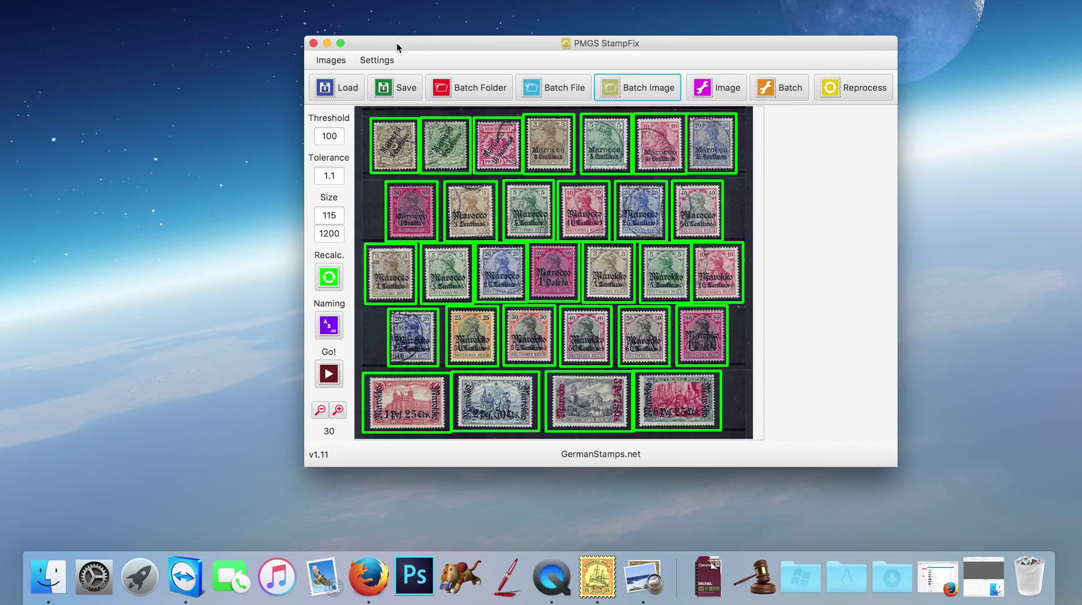
{"action": "left_click", "coordinate": [394, 61]}
{"action": "left_click", "coordinate": [424, 136]}
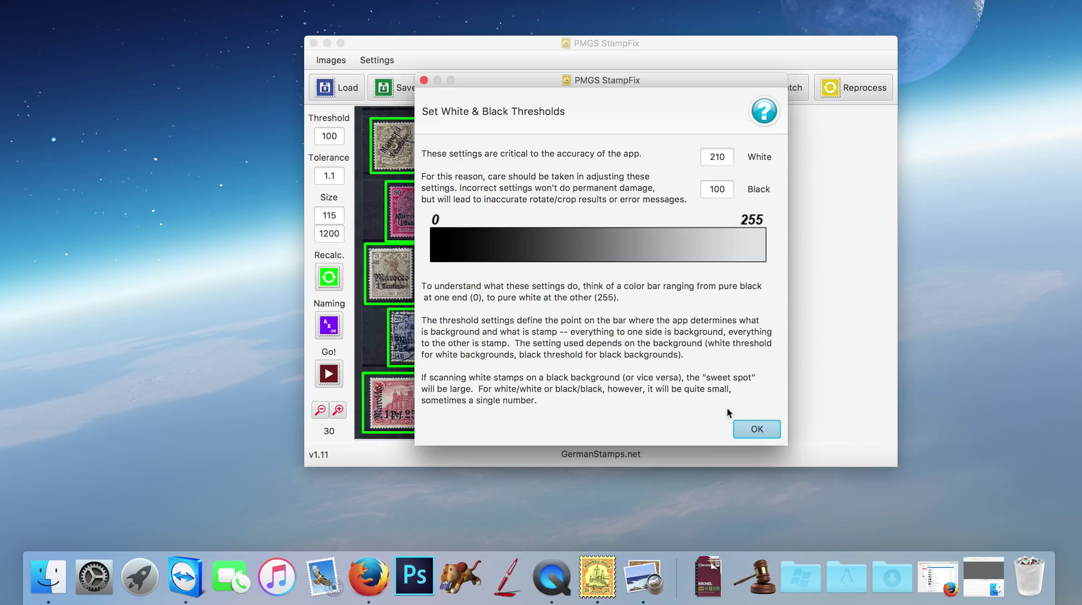
{"action": "left_click", "coordinate": [759, 430]}
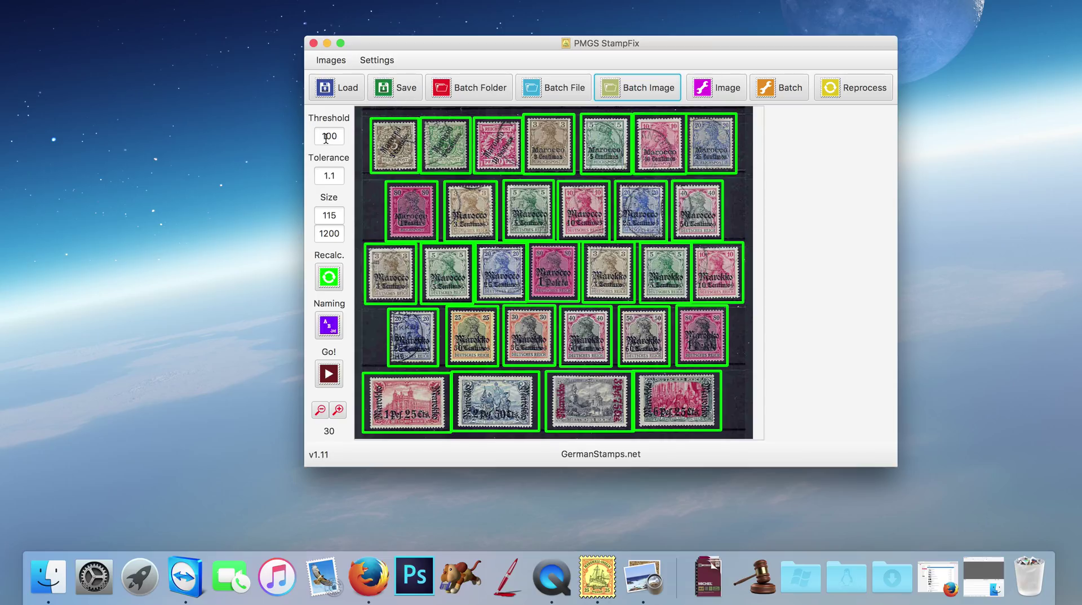
{"action": "left_click", "coordinate": [383, 62]}
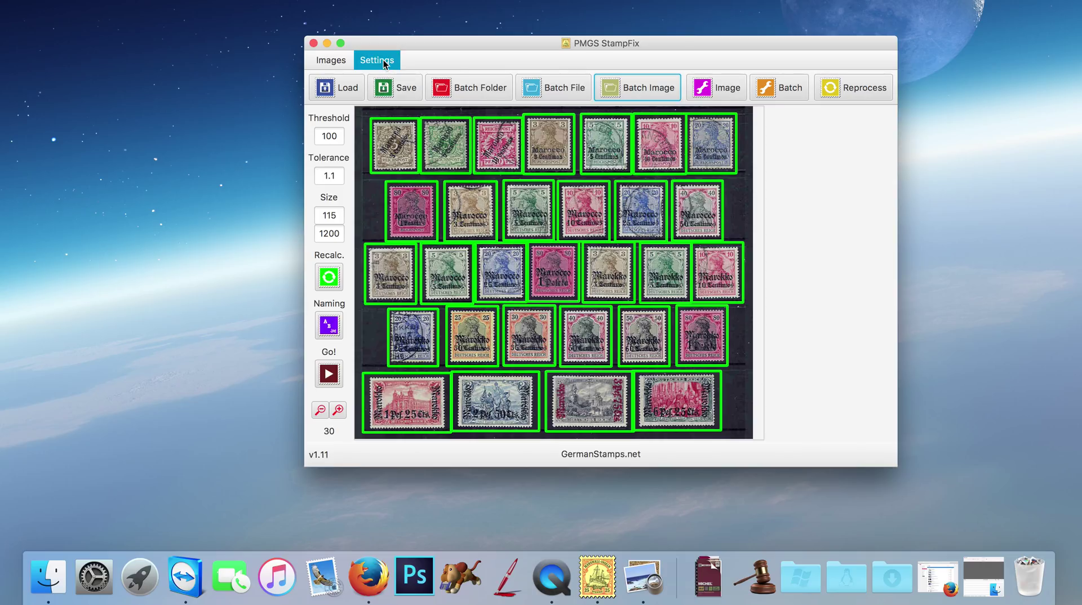
{"action": "left_click", "coordinate": [399, 134]}
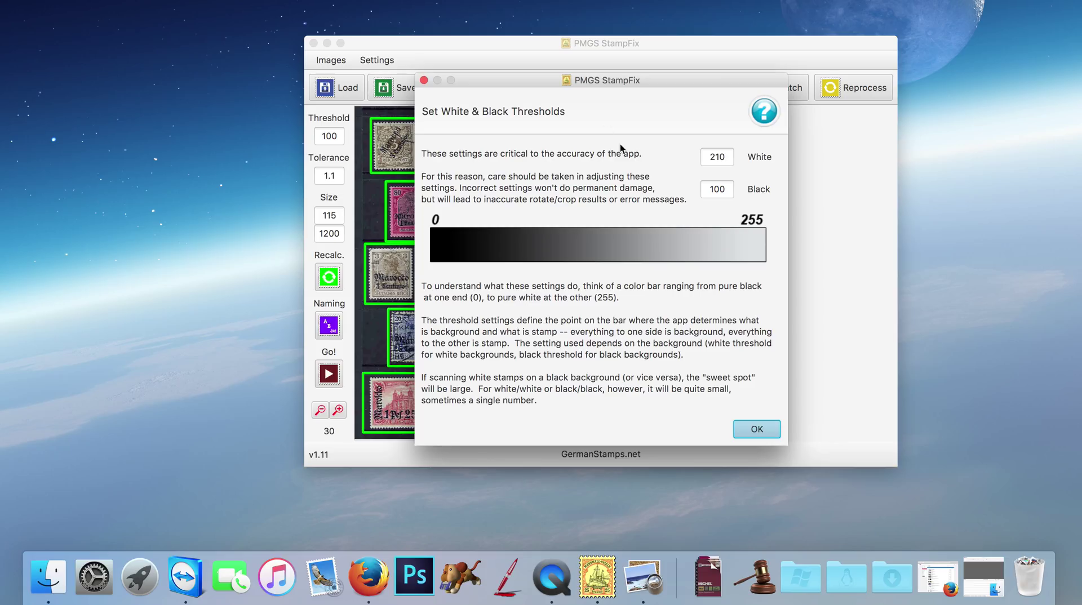
{"action": "left_click", "coordinate": [763, 423]}
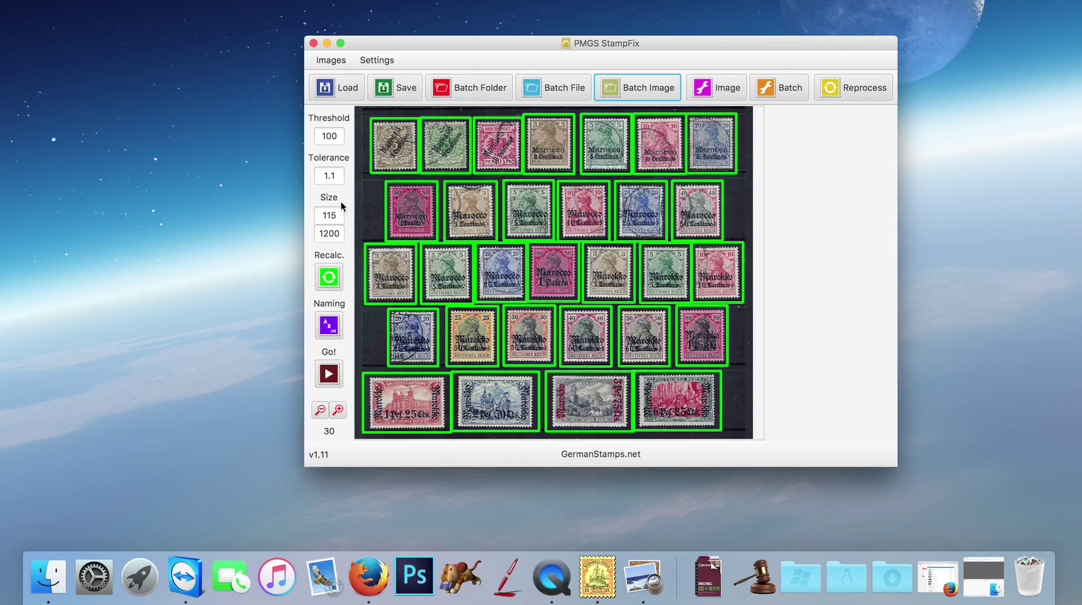
Step: Set the tolerance to 1 and recalculate the stamp outlines on the sheet
{"action": "left_click", "coordinate": [337, 176]}
{"action": "type", "text": "1"}
{"action": "left_click", "coordinate": [333, 284]}
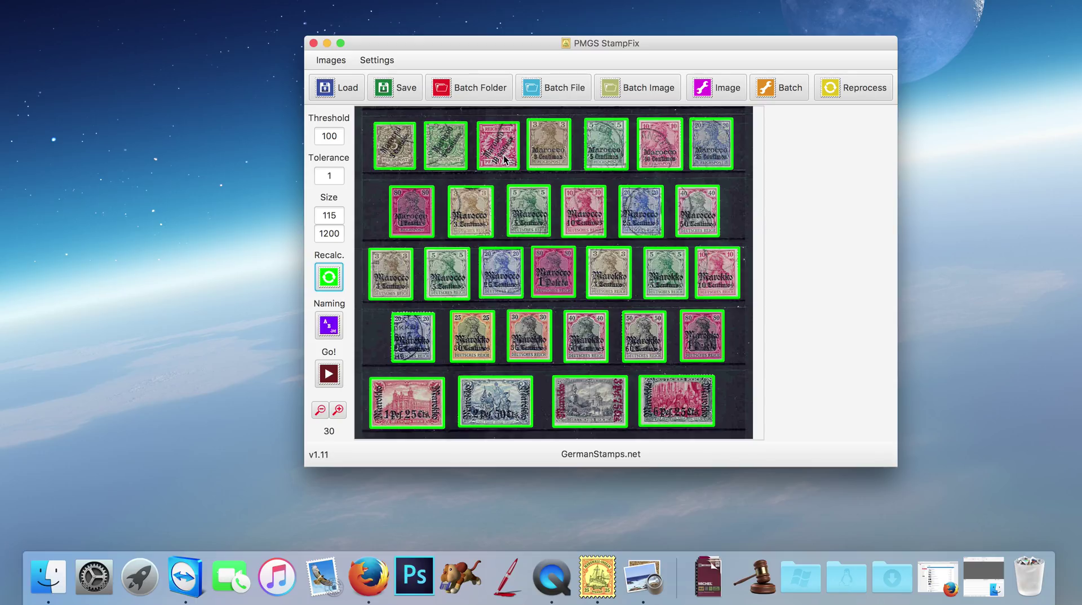
Step: Set the tolerance to 1.3 and recalculate the stamp outlines on the sheet
{"action": "left_click", "coordinate": [336, 175]}
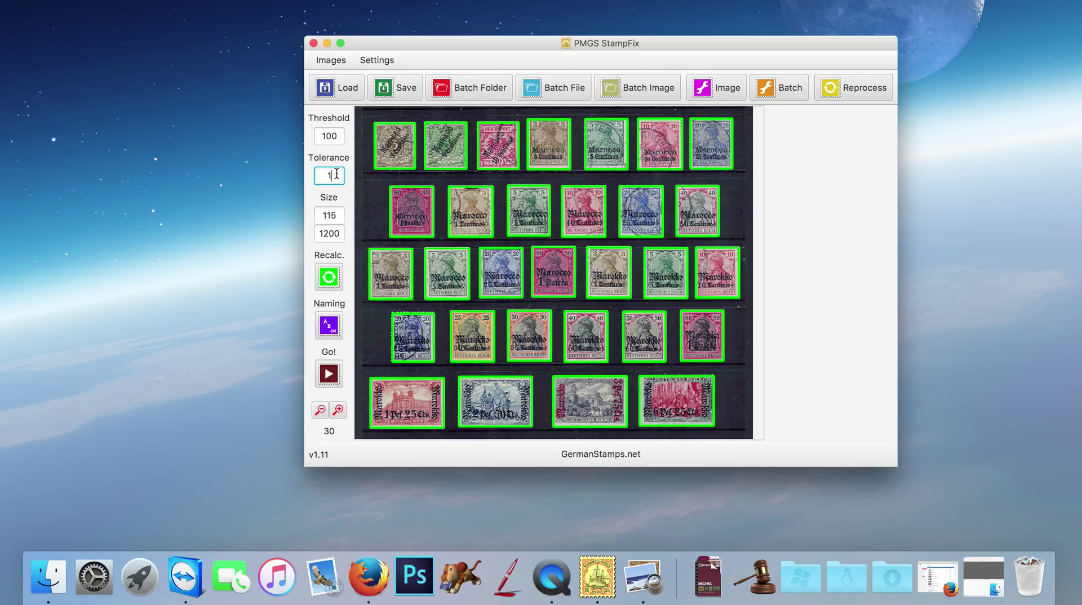
{"action": "type", "text": ".1"}
{"action": "key", "text": "BackSpace"}
{"action": "type", "text": "2"}
{"action": "key", "text": "BackSpace"}
{"action": "type", "text": "3"}
{"action": "left_click", "coordinate": [337, 277]}
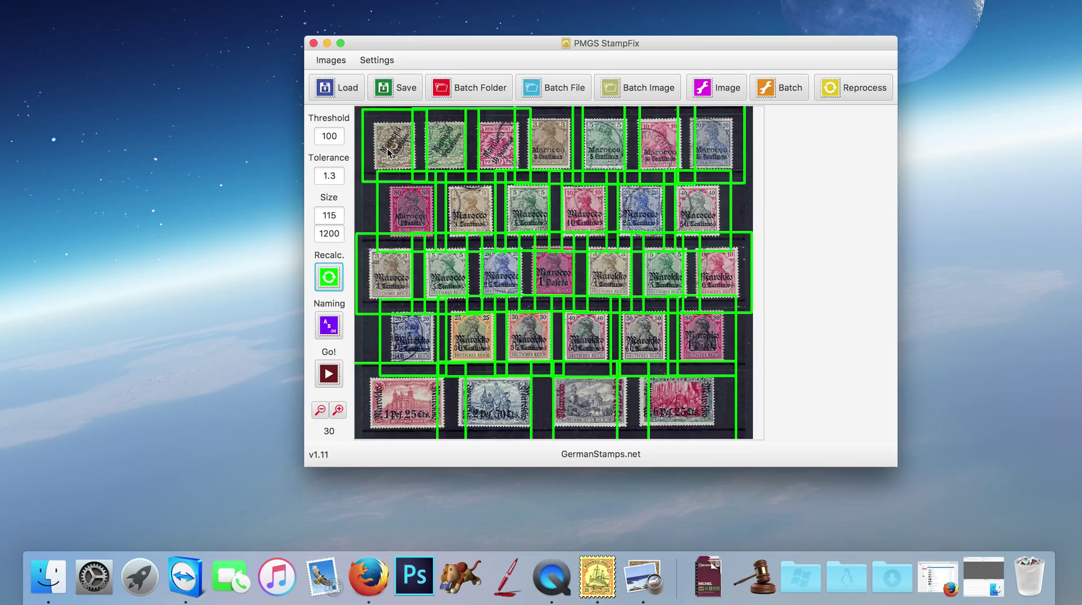
Step: Set the tolerance to 1.1 and recalculate the stamp outlines on the sheet
{"action": "double_click", "coordinate": [343, 177]}
{"action": "type", "text": "1.1"}
{"action": "left_click", "coordinate": [329, 277]}
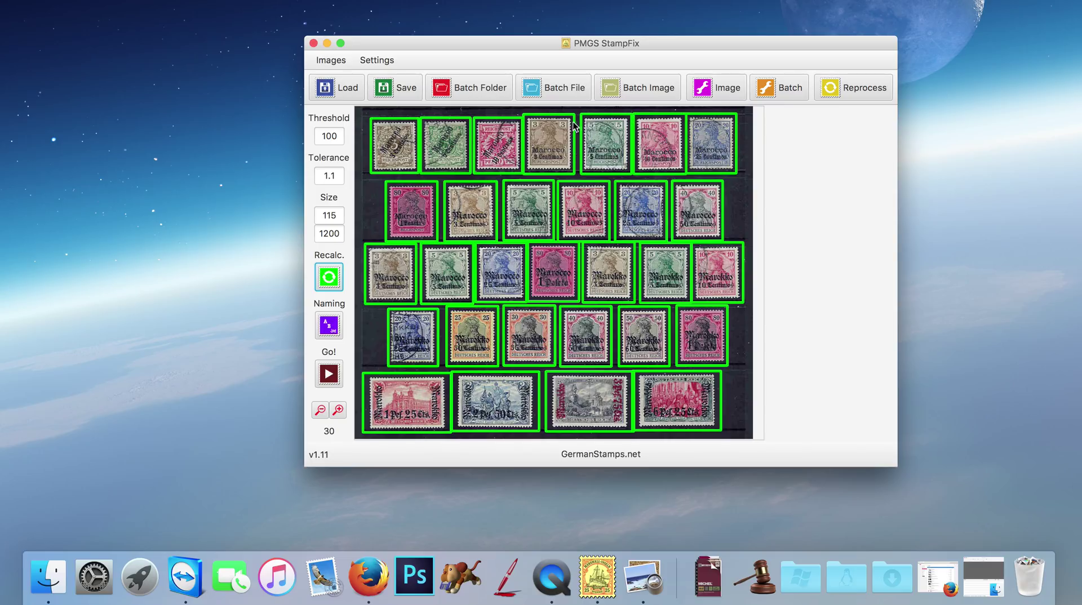
Step: Load colonies_black_tight.jpeg as the batch image and recalculate its stamp outlines with a minimum size of 500
{"action": "left_click", "coordinate": [626, 89]}
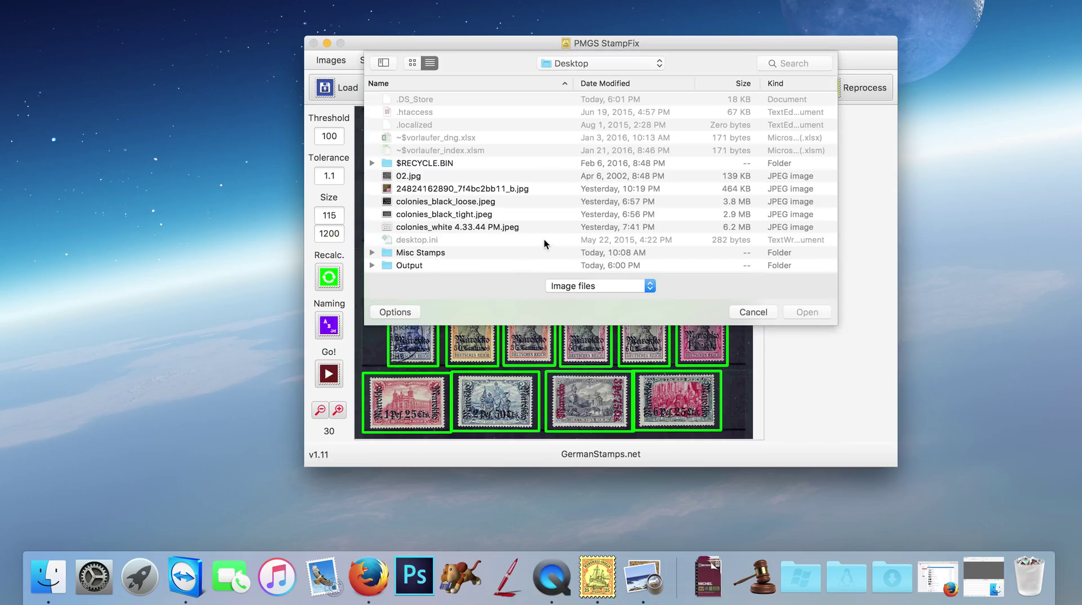
{"action": "double_click", "coordinate": [454, 217]}
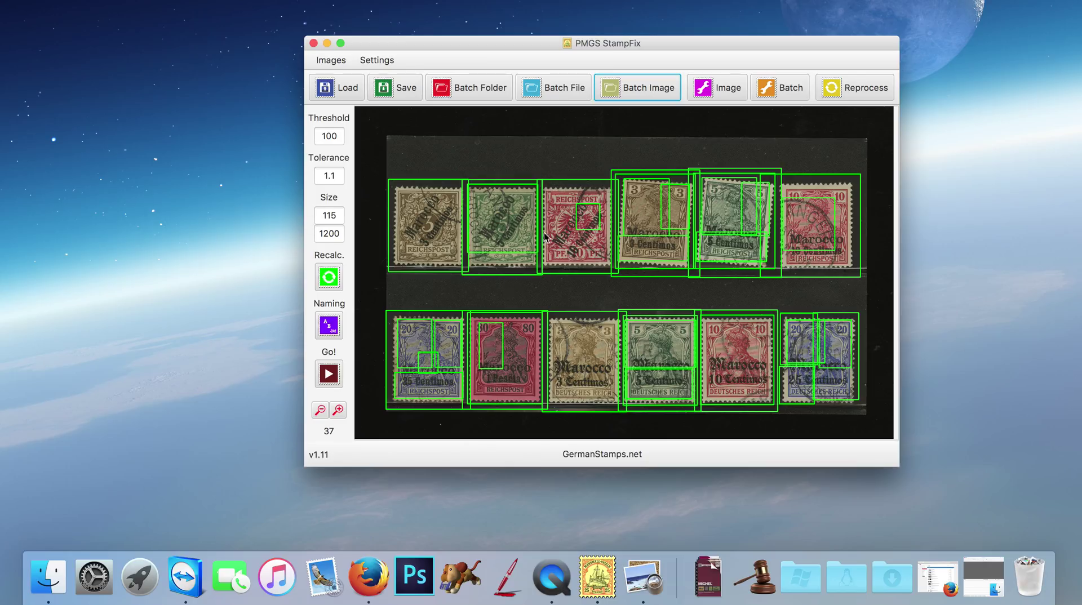
{"action": "double_click", "coordinate": [337, 215]}
{"action": "type", "text": "500"}
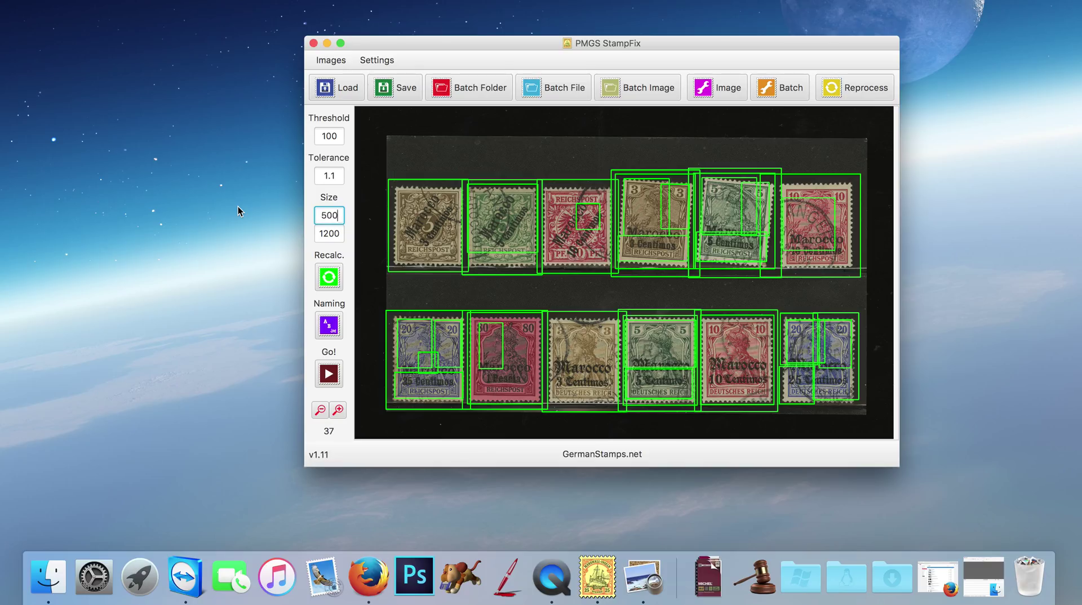
{"action": "left_click", "coordinate": [333, 277]}
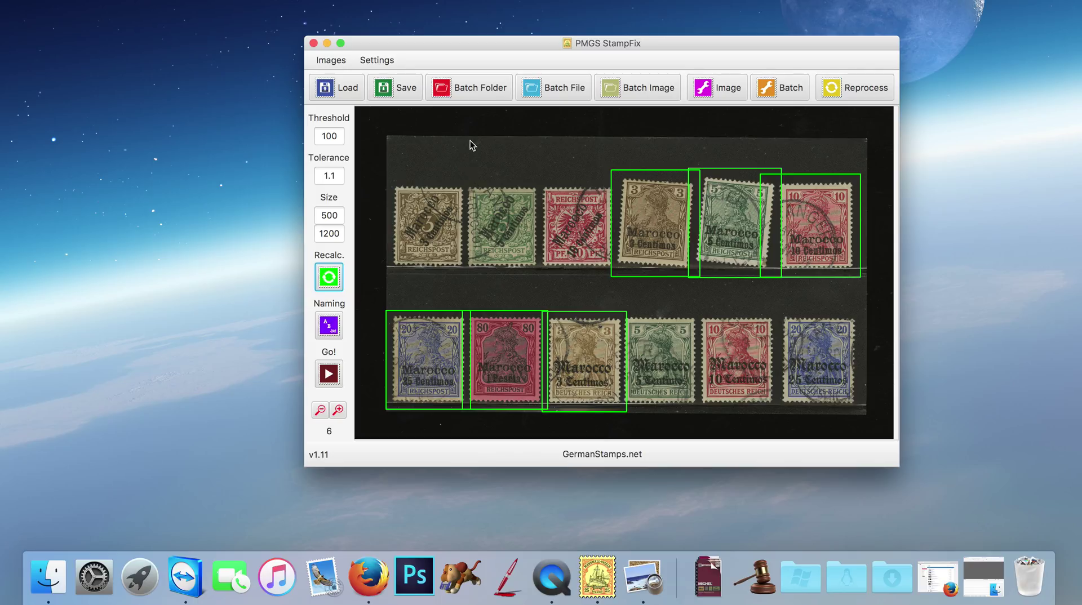
{"action": "left_click_drag", "start_coordinate": [601, 43], "coordinate": [593, 47]}
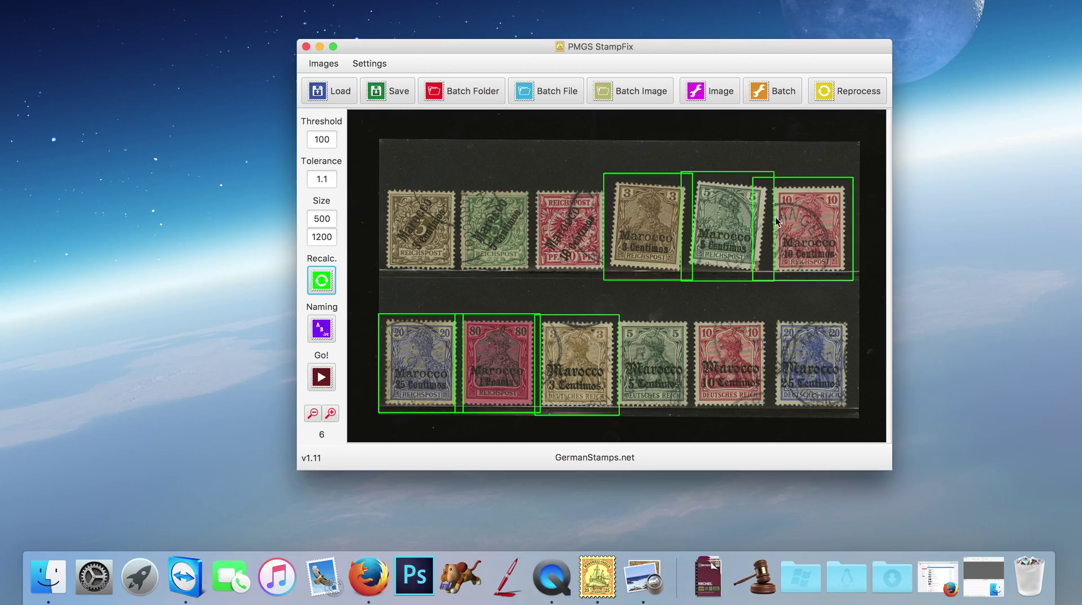
Step: Load 02.jpg from the Desktop as the batch image
{"action": "left_click", "coordinate": [612, 92]}
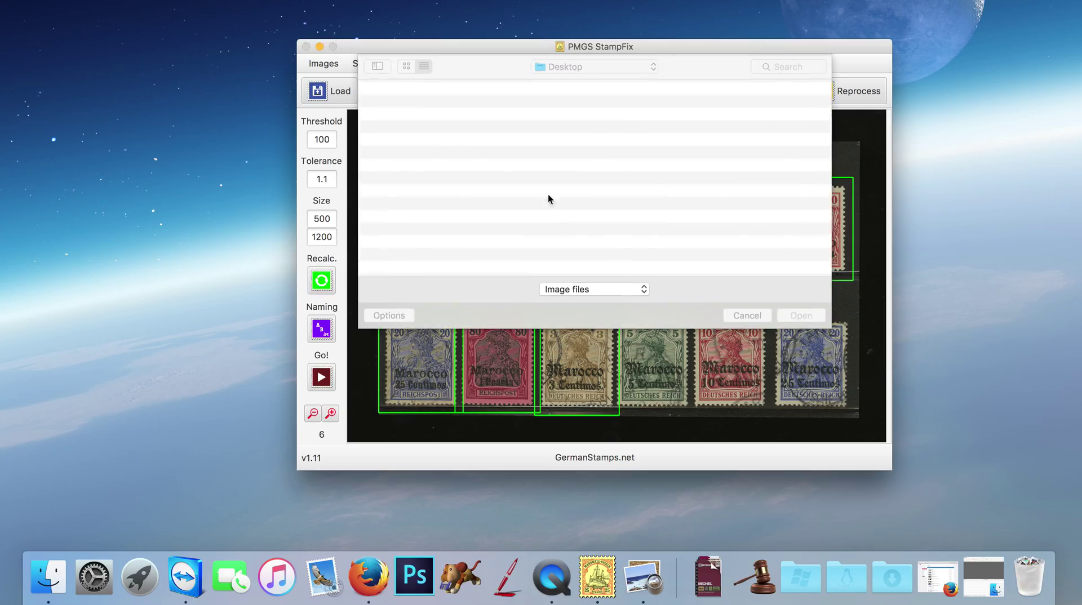
{"action": "scroll", "coordinate": [448, 239], "scroll_direction": "down", "scroll_amount": 3}
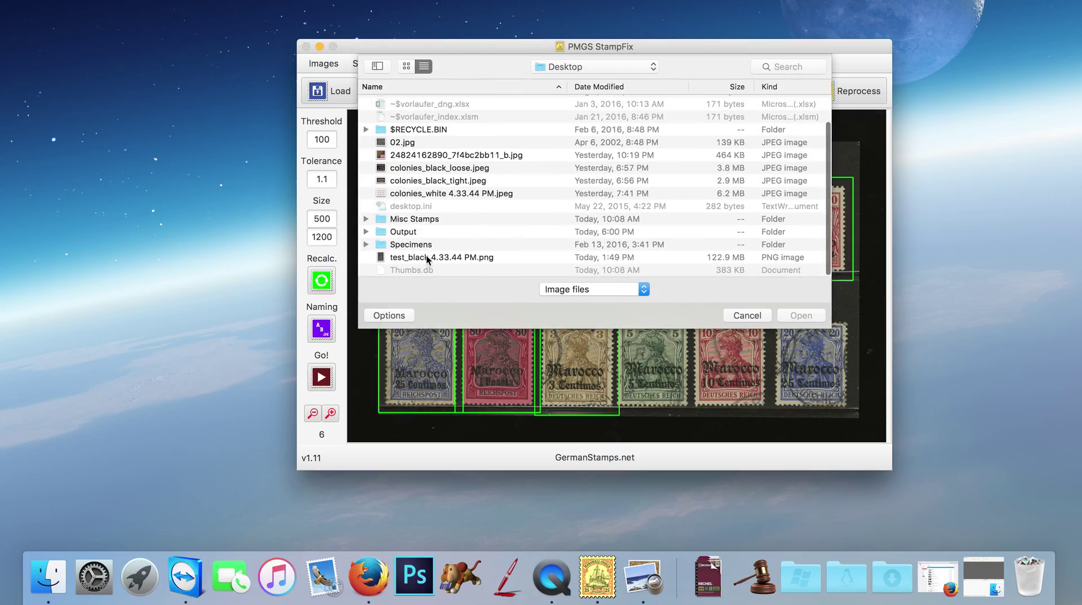
{"action": "left_click", "coordinate": [426, 257]}
{"action": "scroll", "coordinate": [431, 199], "scroll_direction": "up", "scroll_amount": 2}
{"action": "double_click", "coordinate": [403, 173]}
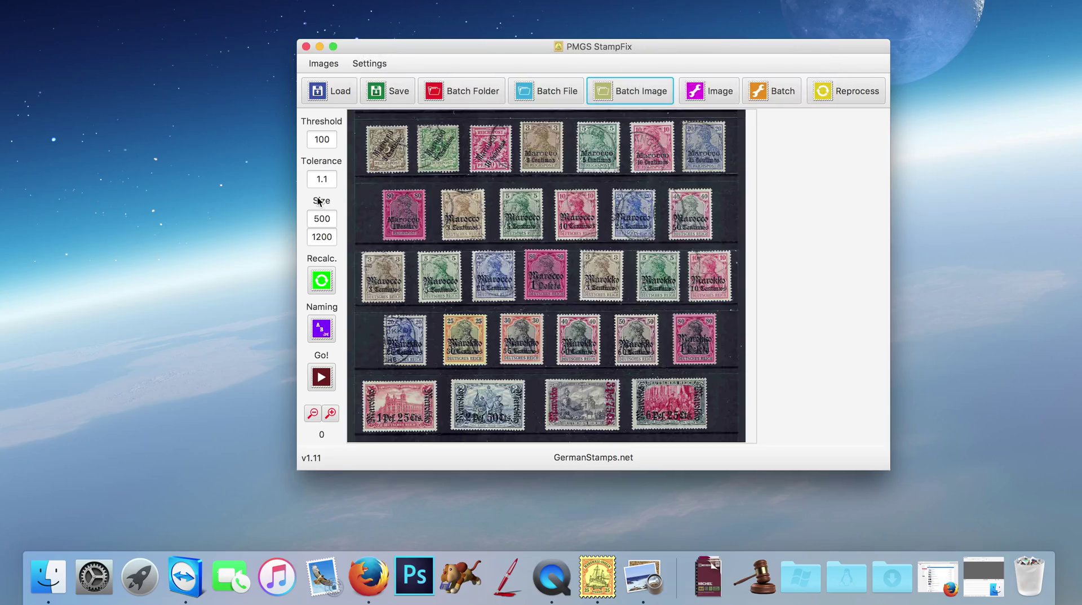
Step: Set the minimum stamp size to 0 and recalculate the stamp outlines on the new sheet
{"action": "left_click", "coordinate": [330, 218]}
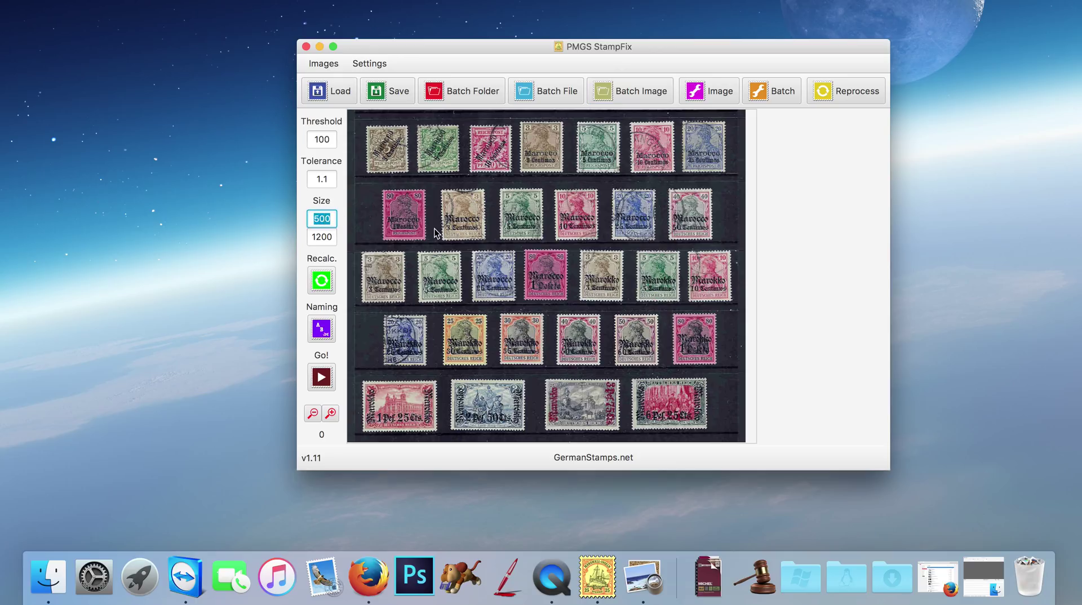
{"action": "type", "text": "0"}
{"action": "left_click", "coordinate": [326, 285]}
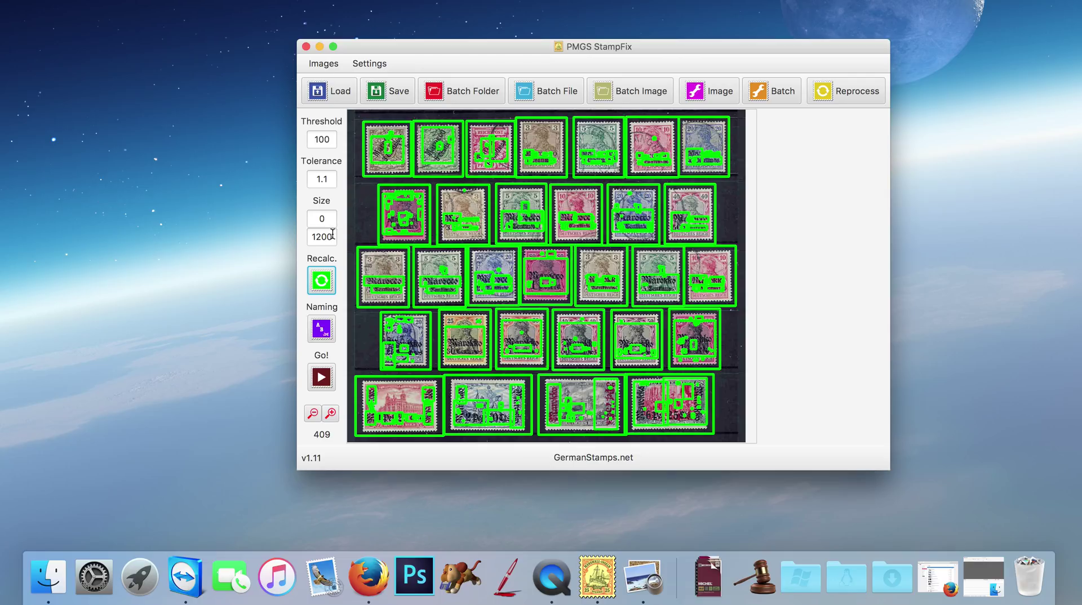
Step: Set the minimum stamp size to 50 and recalculate the stamp outlines
{"action": "left_click", "coordinate": [333, 217]}
{"action": "left_click_drag", "start_coordinate": [333, 217], "coordinate": [302, 219]}
{"action": "type", "text": "50"}
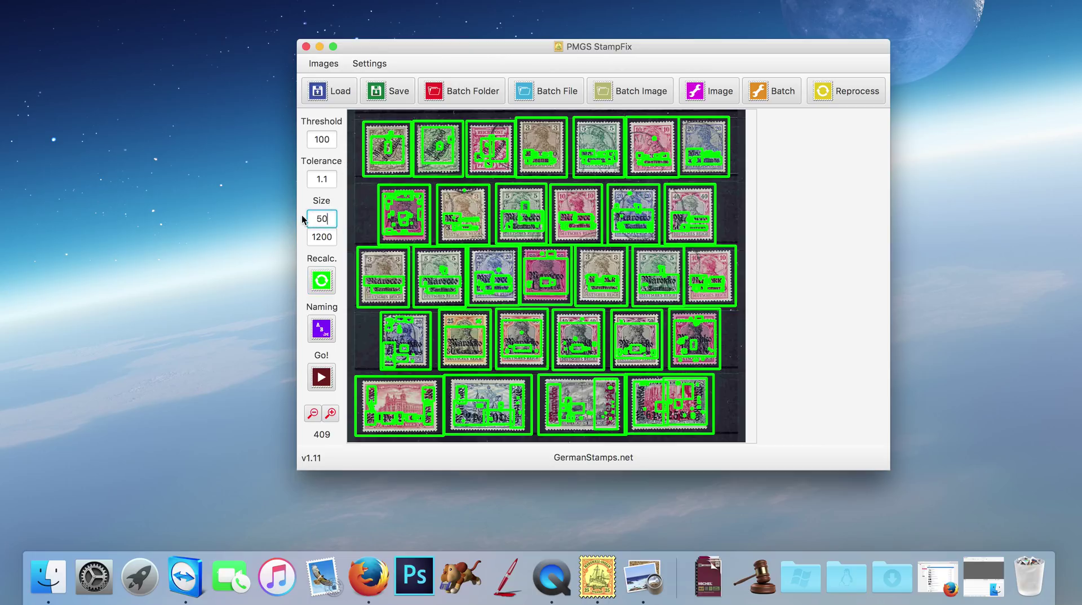
{"action": "left_click", "coordinate": [322, 282]}
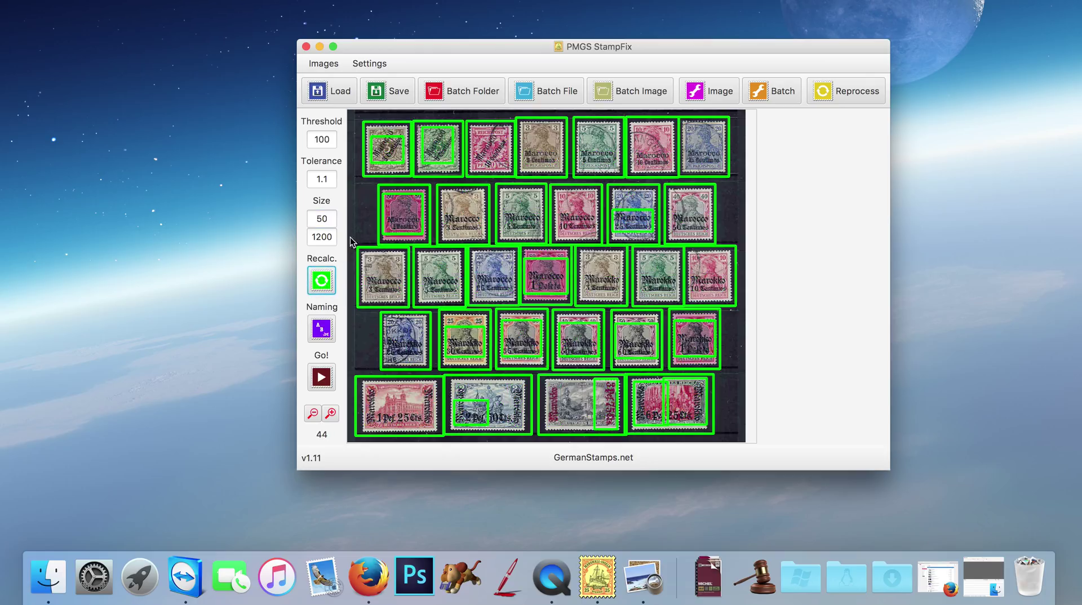
Step: Set the minimum stamp size to 75 and recalculate the stamp outlines
{"action": "double_click", "coordinate": [334, 219]}
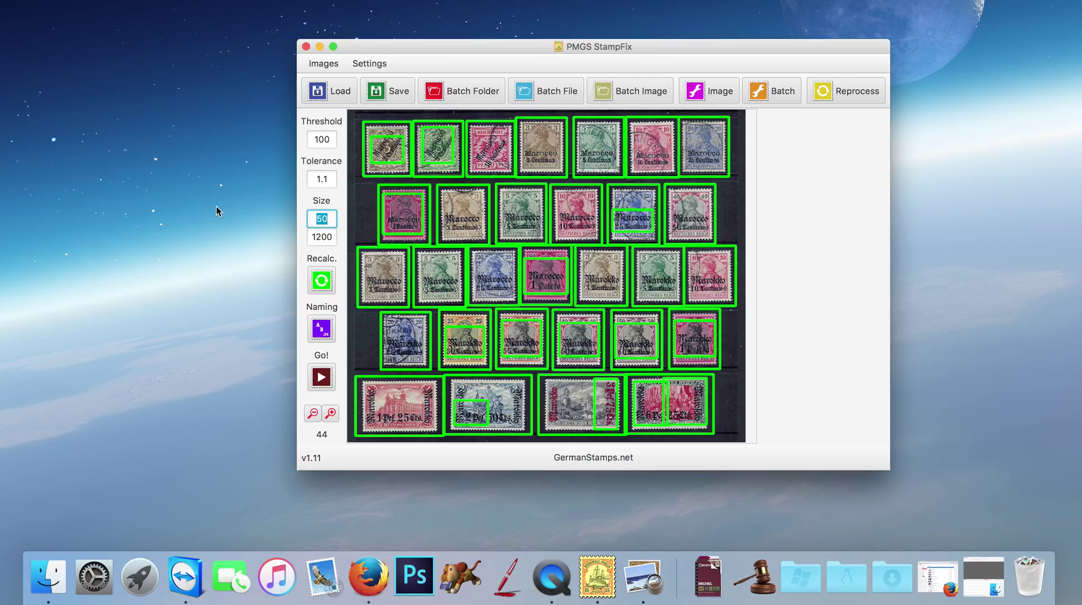
{"action": "type", "text": "75"}
{"action": "left_click", "coordinate": [321, 280]}
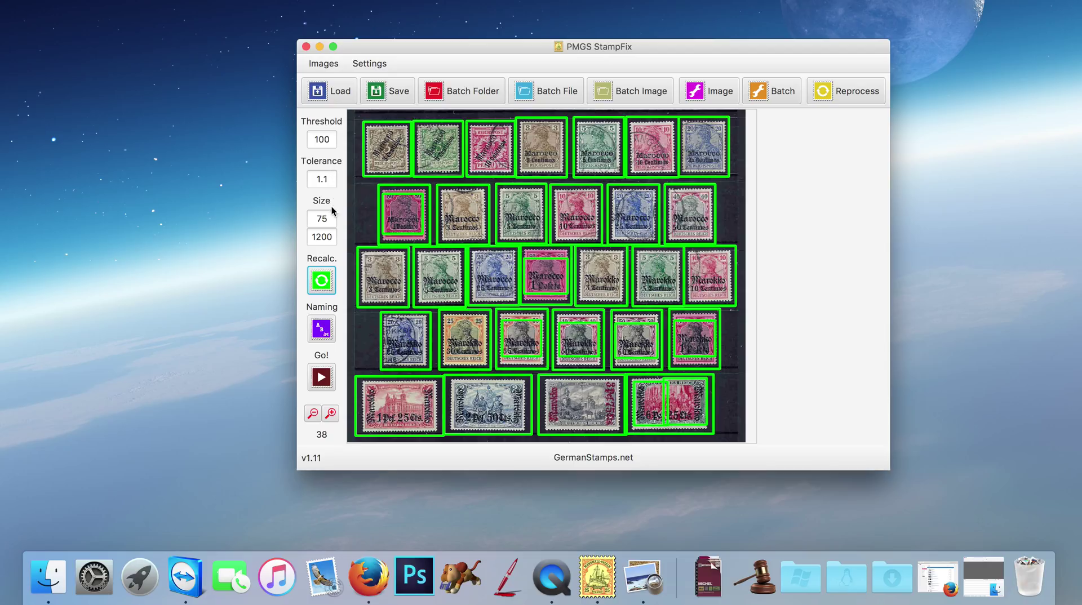
Step: Set the minimum stamp size to 100 and recalculate the stamp outlines
{"action": "key", "text": "shift+Tab"}
{"action": "key", "text": "shift+Tab"}
{"action": "type", "text": "100"}
{"action": "left_click", "coordinate": [330, 283]}
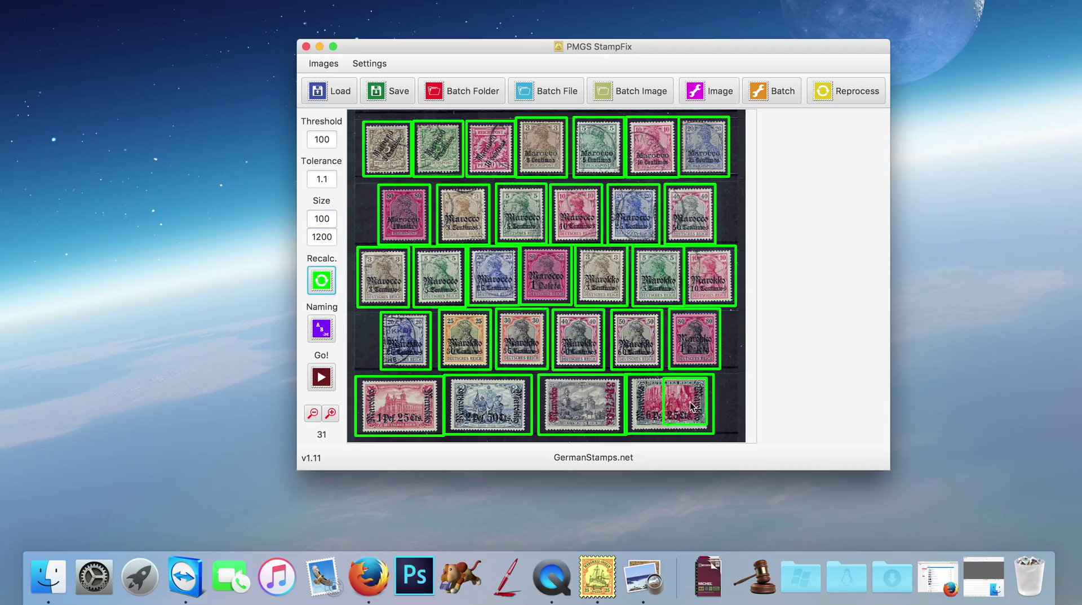
Step: Set the minimum stamp size to 115 and recalculate the stamp outlines
{"action": "key", "text": "shift+Tab"}
{"action": "key", "text": "shift+Tab"}
{"action": "type", "text": "115"}
{"action": "left_click", "coordinate": [331, 281]}
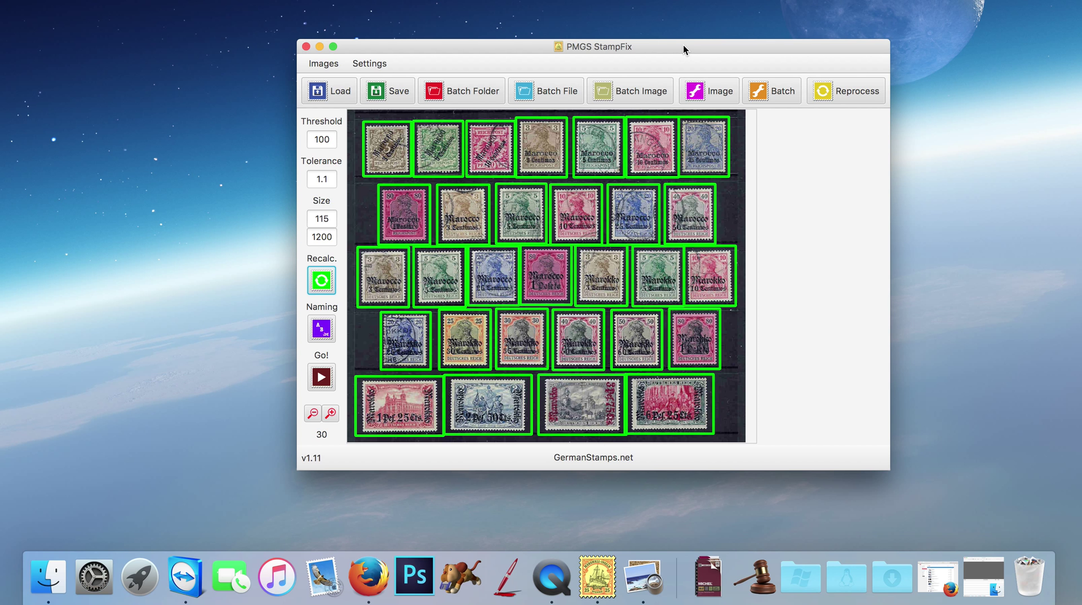
Step: Move the window to the upper-left corner of the desktop and review the batch settings and the image settings
{"action": "left_click_drag", "start_coordinate": [683, 45], "coordinate": [398, 20]}
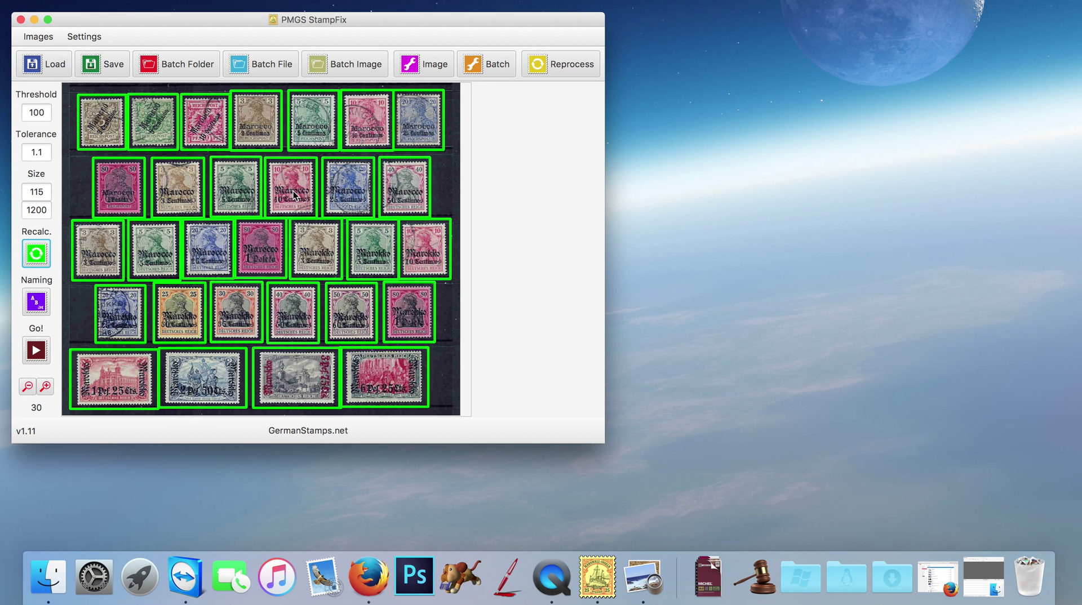
{"action": "left_click", "coordinate": [480, 70]}
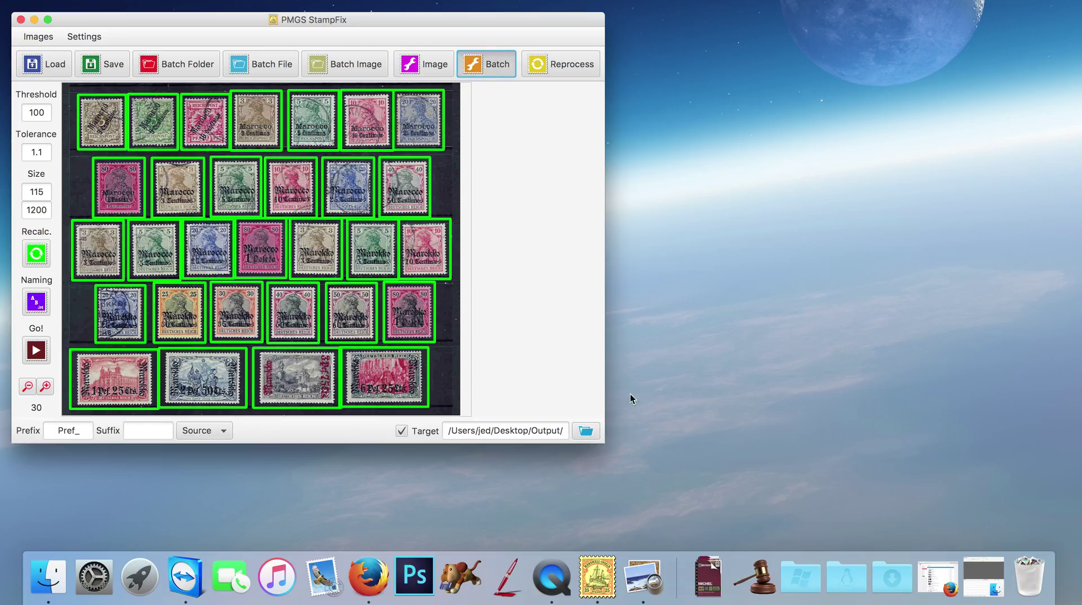
{"action": "left_click", "coordinate": [437, 64]}
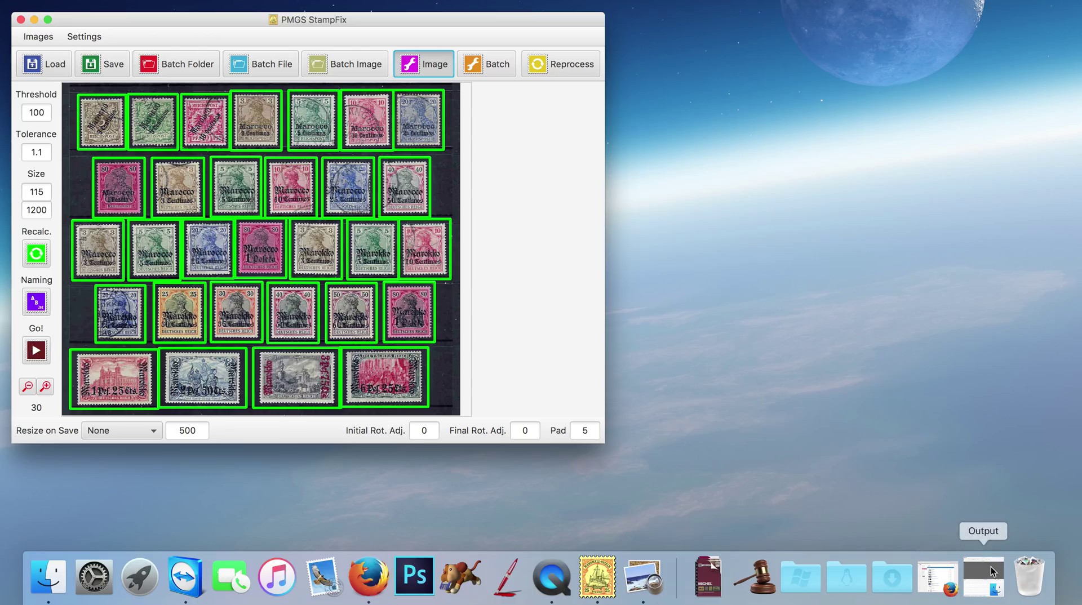
Step: Bring up the empty Output folder beside the stamp sheet and batch process all outlined stamps into it
{"action": "left_click", "coordinate": [981, 588]}
{"action": "left_click_drag", "start_coordinate": [1059, 56], "coordinate": [935, 45]}
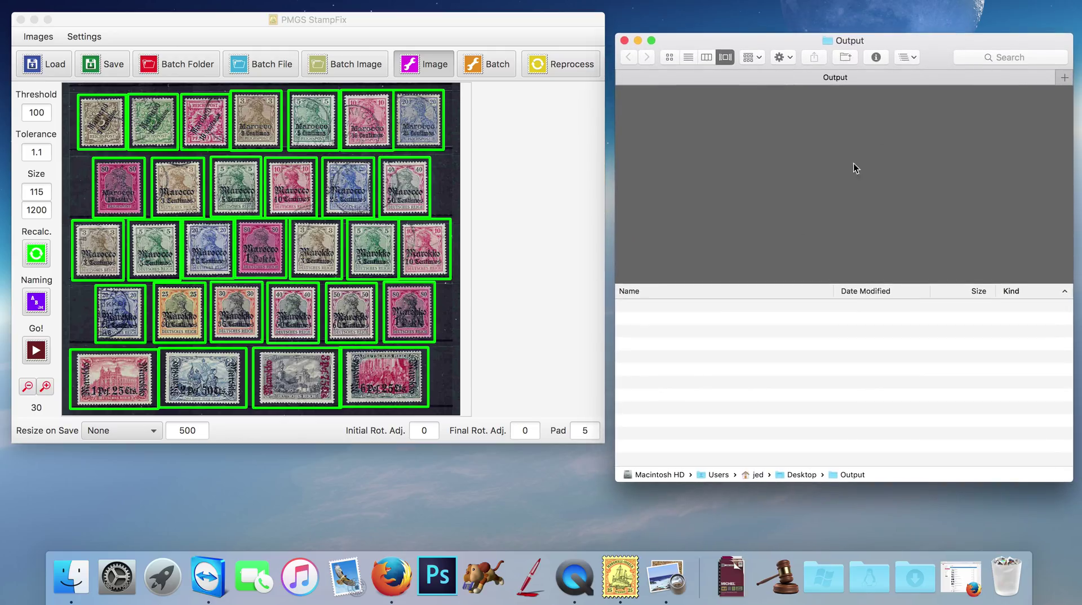
{"action": "left_click", "coordinate": [507, 223]}
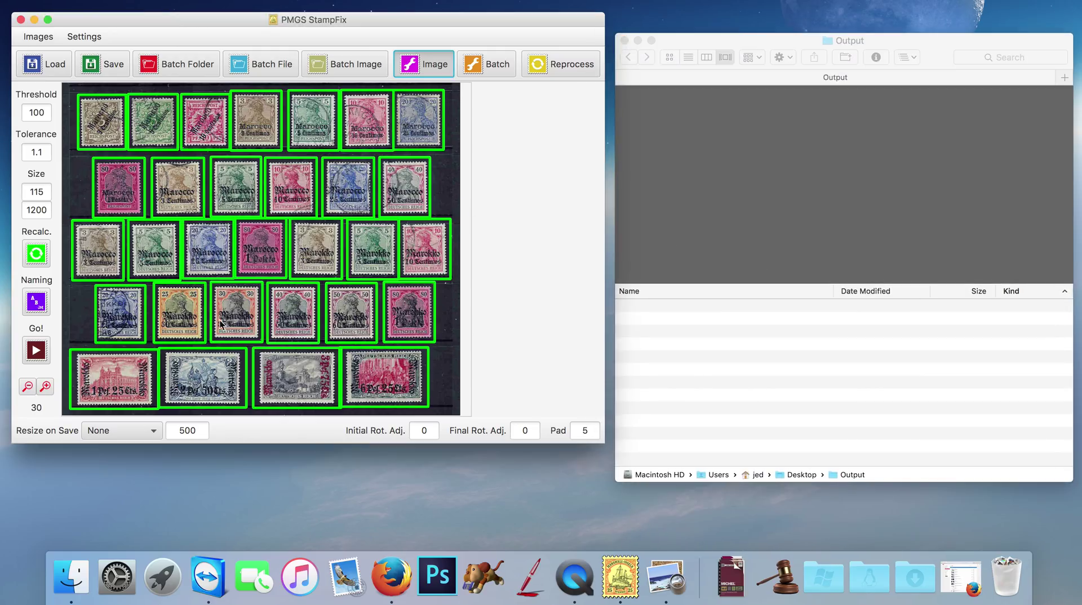
{"action": "left_click", "coordinate": [424, 64]}
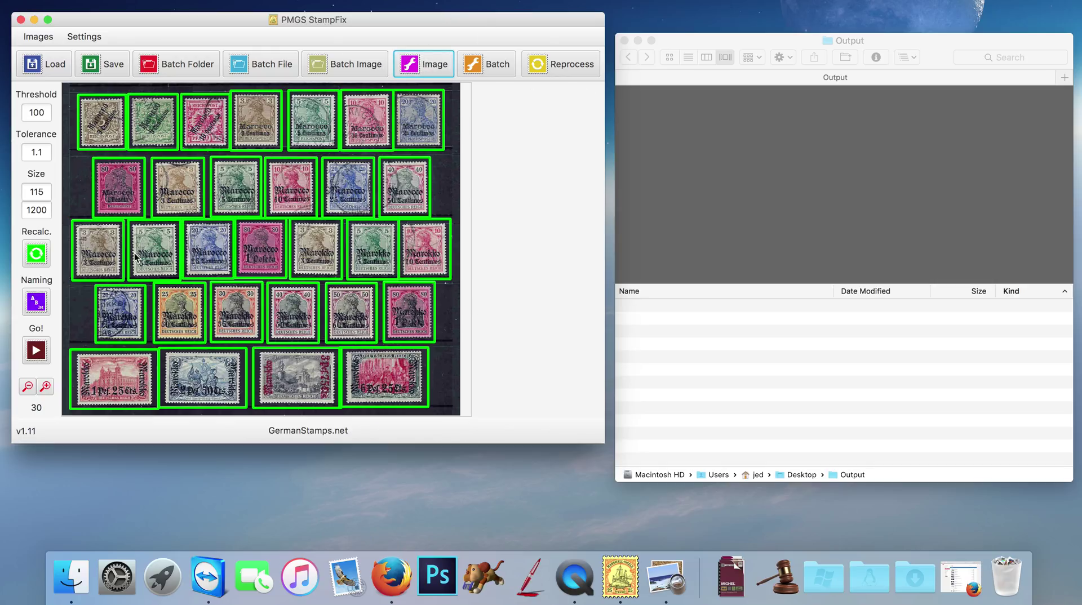
{"action": "left_click", "coordinate": [36, 350]}
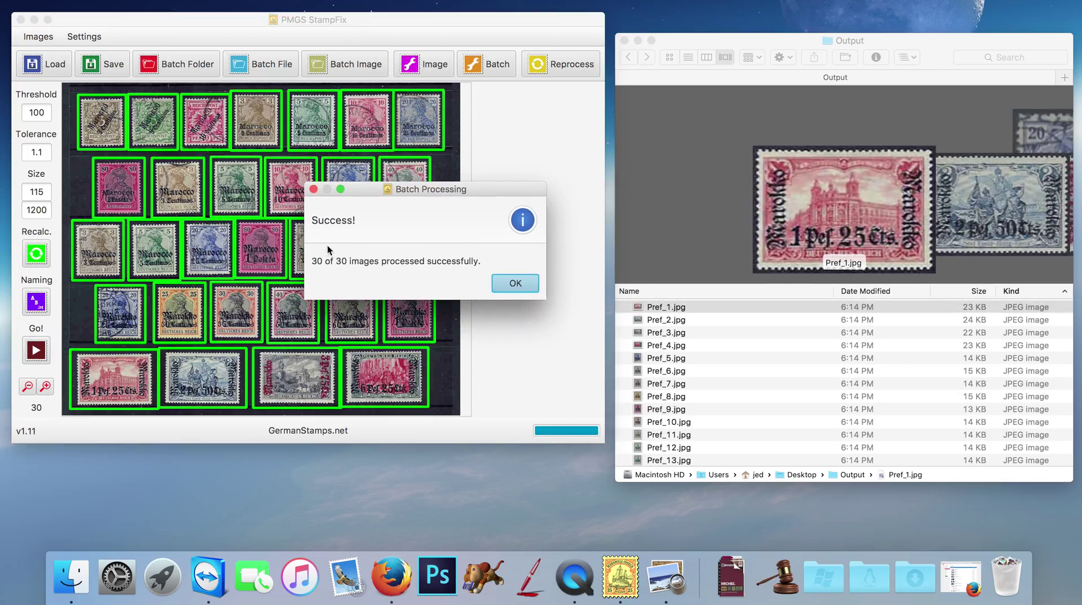
{"action": "left_click", "coordinate": [522, 284]}
Step: Browse the previews of the extracted stamp images in the Output folder, starting from Pref_1.jpg
{"action": "left_click", "coordinate": [672, 305]}
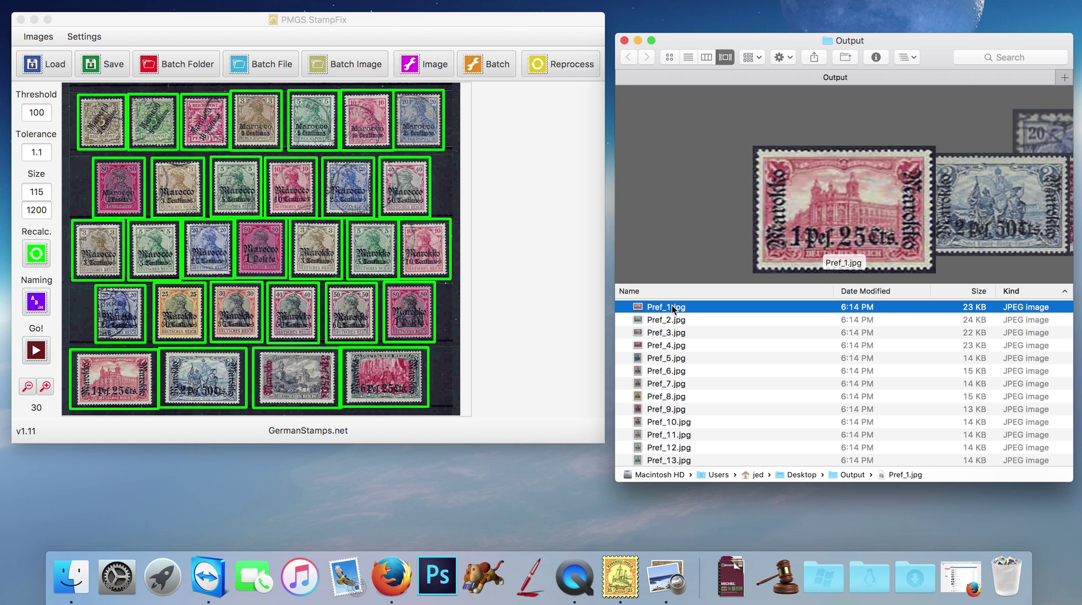
{"action": "left_click", "coordinate": [672, 317]}
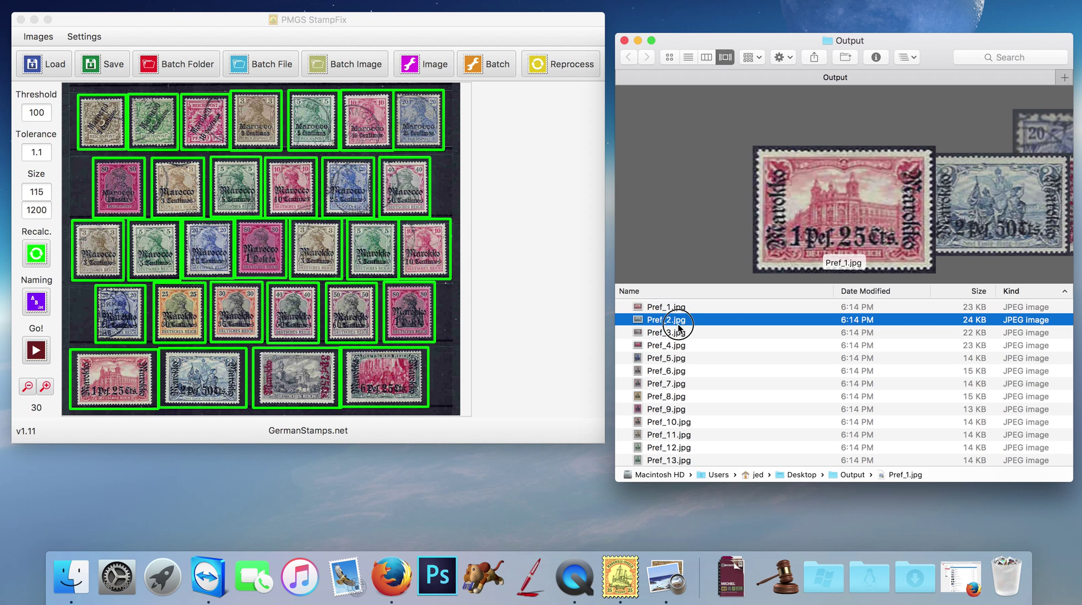
{"action": "key", "text": "Down"}
{"action": "key", "text": "Down"}
{"action": "key", "text": "Down"}
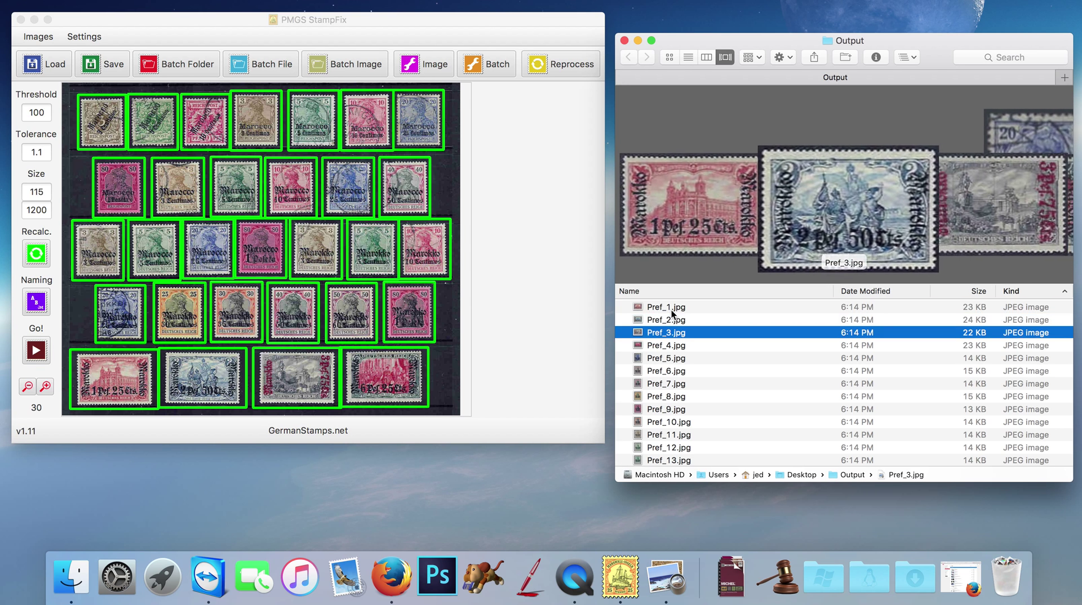
{"action": "key", "text": "Down"}
{"action": "key", "text": "Down"}
{"action": "key", "text": "Down"}
{"action": "key", "text": "Down"}
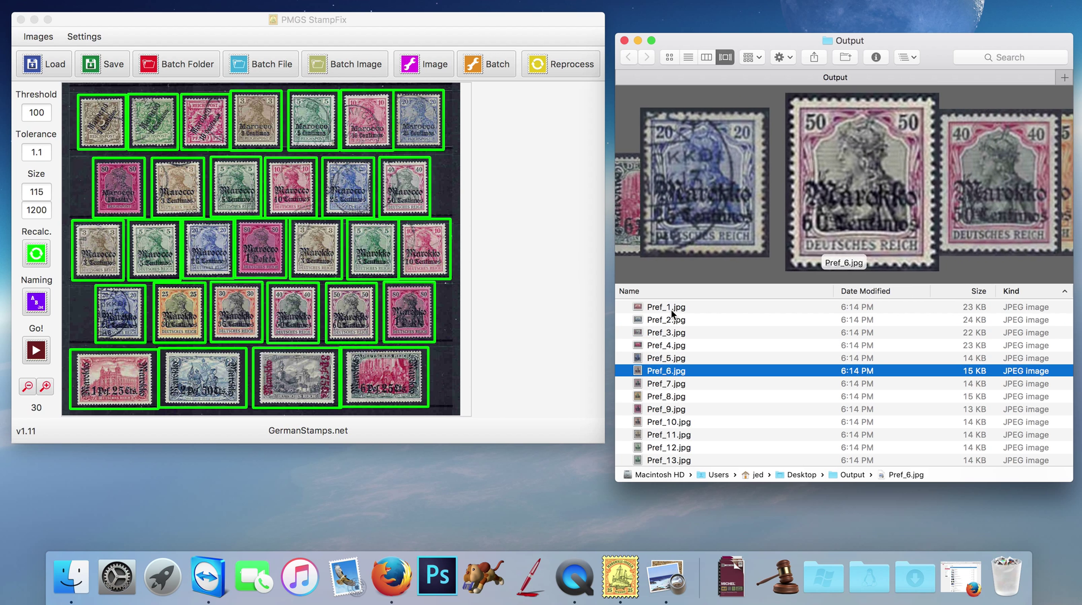
{"action": "key", "text": "Down"}
{"action": "key", "text": "Down"}
{"action": "key", "text": "Down"}
{"action": "key", "text": "Down"}
{"action": "key", "text": "Down"}
{"action": "key", "text": "Down"}
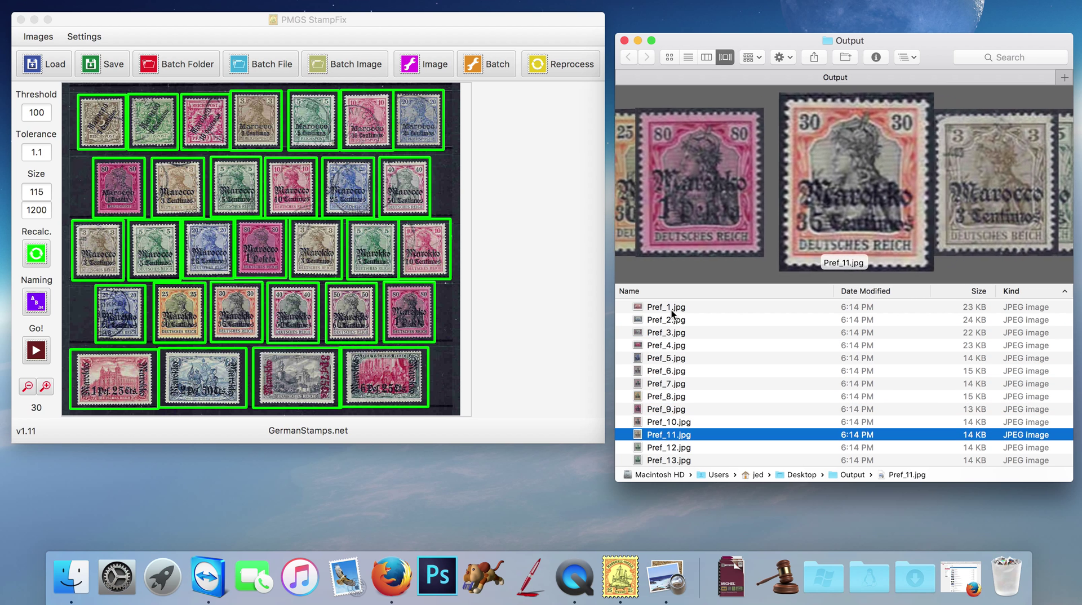
{"action": "key", "text": "Down"}
{"action": "key", "text": "Down"}
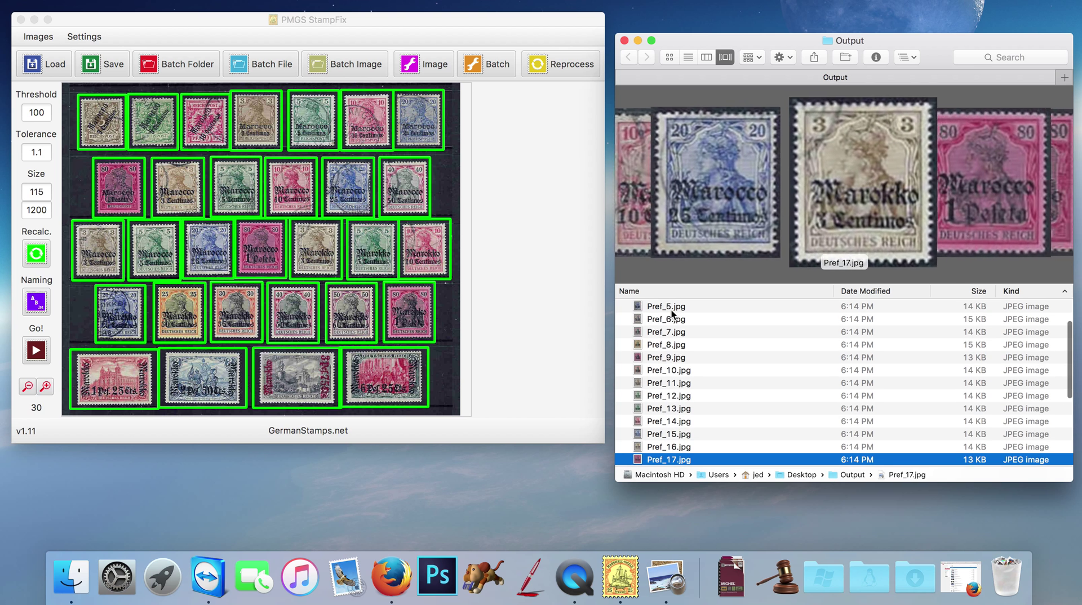
Step: Move all extracted images to the Trash, minimize the Output folder, and return the StampFix window to the middle of the desktop
{"action": "key", "text": "super+a"}
{"action": "left_click_drag", "start_coordinate": [678, 348], "coordinate": [1007, 578]}
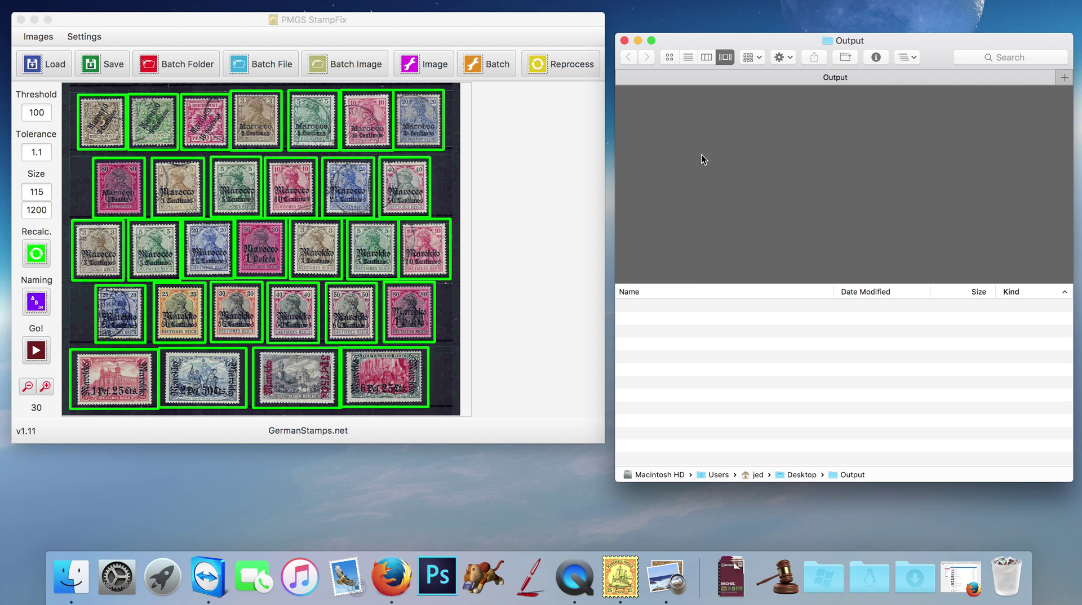
{"action": "left_click", "coordinate": [638, 40]}
{"action": "left_click_drag", "start_coordinate": [351, 25], "coordinate": [600, 42]}
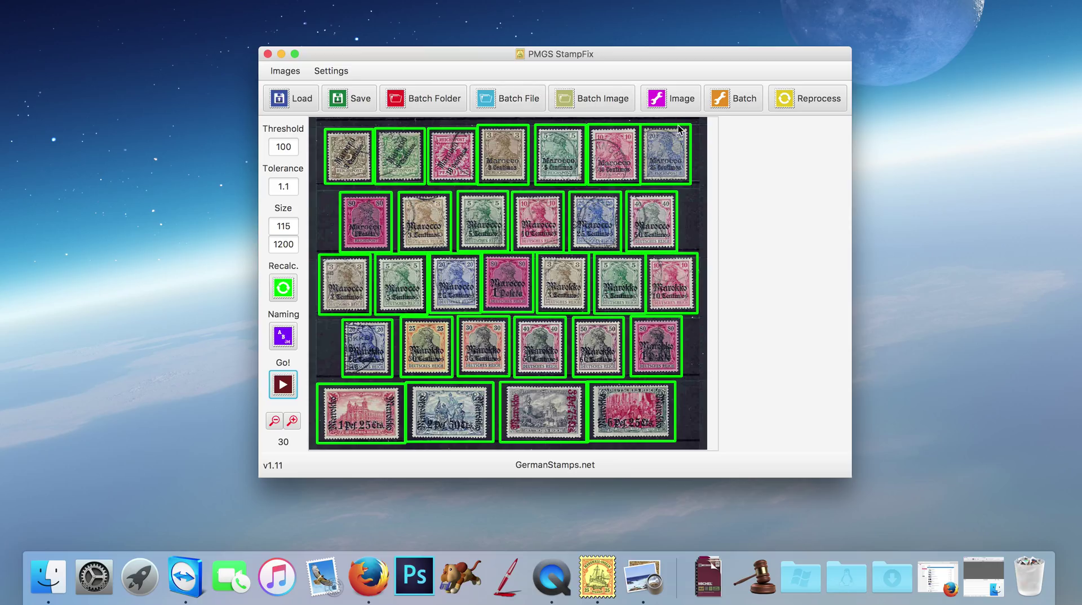
{"action": "left_click_drag", "start_coordinate": [599, 53], "coordinate": [596, 40]}
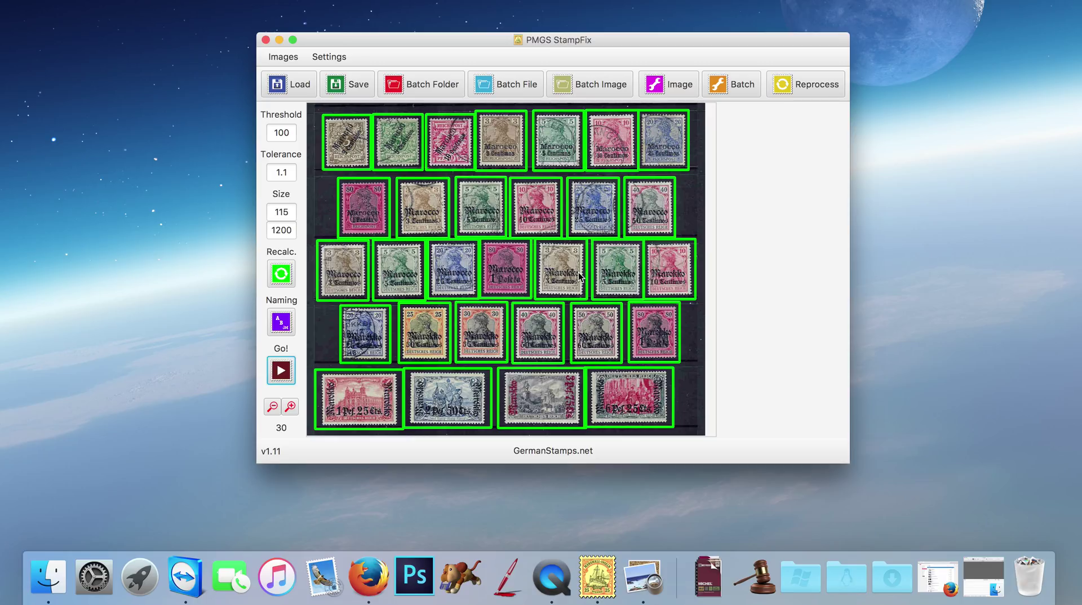
Step: Check the batch naming and target settings, and batch process the outlined stamps again into the Output folder
{"action": "left_click", "coordinate": [736, 86]}
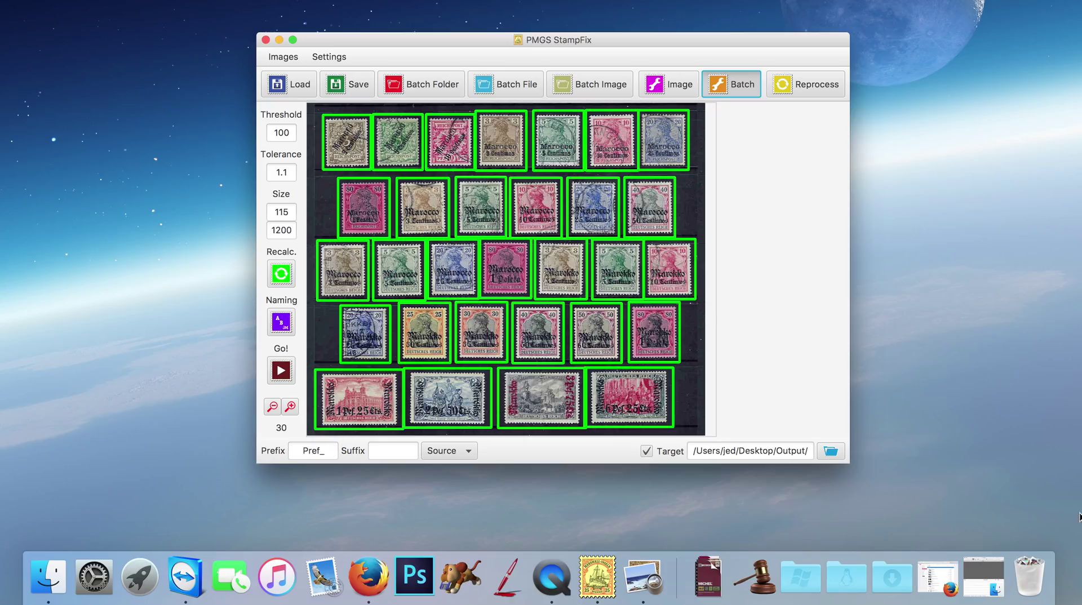
{"action": "left_click", "coordinate": [288, 372]}
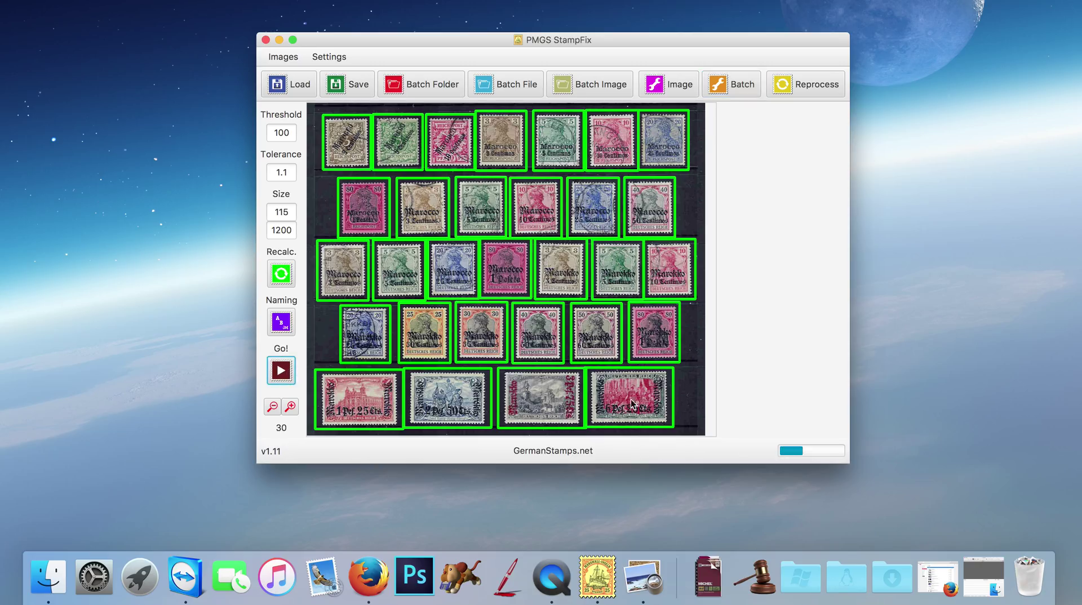
{"action": "key", "text": "Return"}
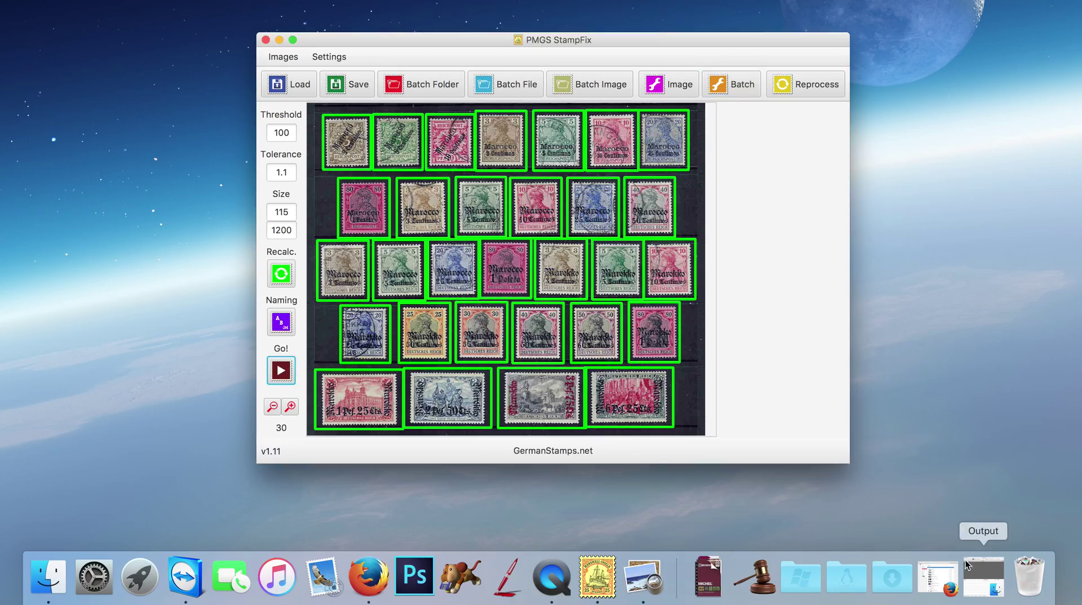
Step: Reopen the Output folder and examine the newly extracted stamp files and their previews
{"action": "left_click", "coordinate": [983, 576]}
{"action": "left_click", "coordinate": [699, 309]}
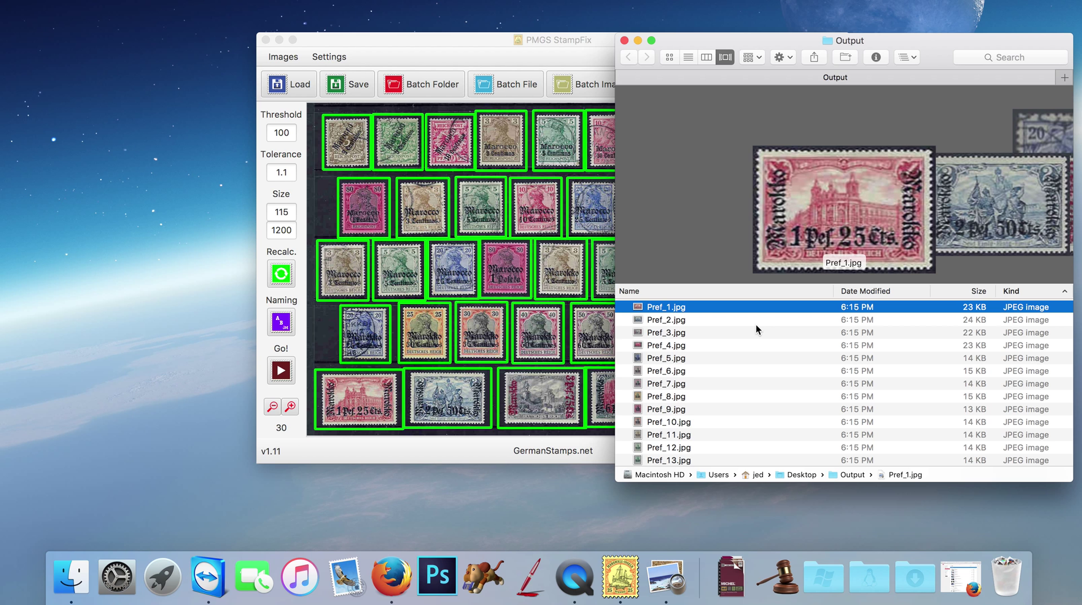
{"action": "key", "text": "Down"}
{"action": "scroll", "coordinate": [756, 325], "scroll_direction": "down", "scroll_amount": 8}
{"action": "scroll", "coordinate": [746, 347], "scroll_direction": "up", "scroll_amount": 10}
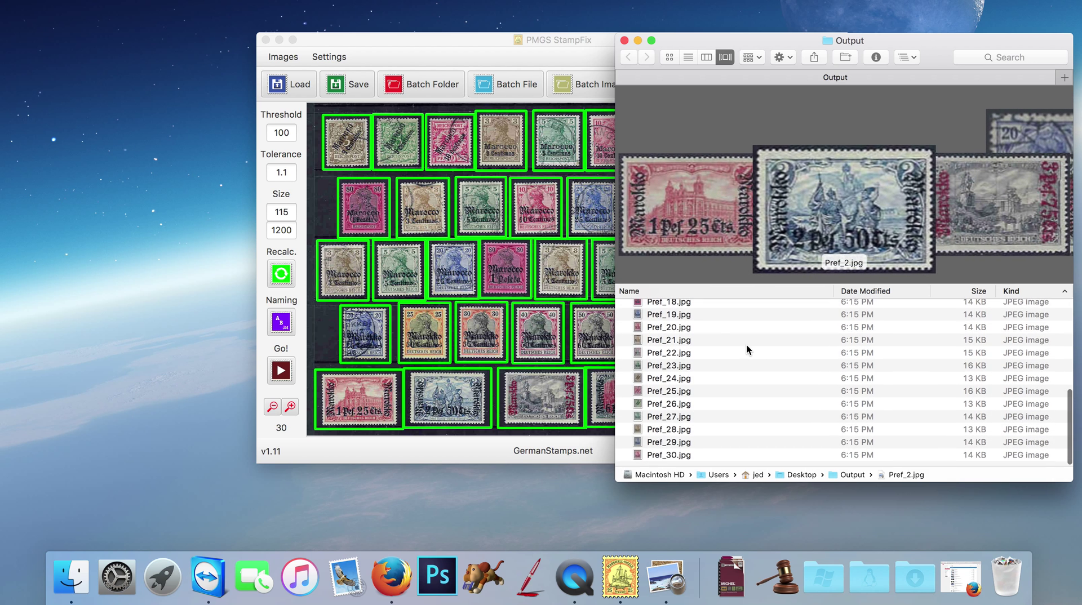
{"action": "left_click", "coordinate": [684, 333]}
{"action": "key", "text": "Down"}
{"action": "left_click", "coordinate": [673, 333]}
{"action": "left_click", "coordinate": [672, 310]}
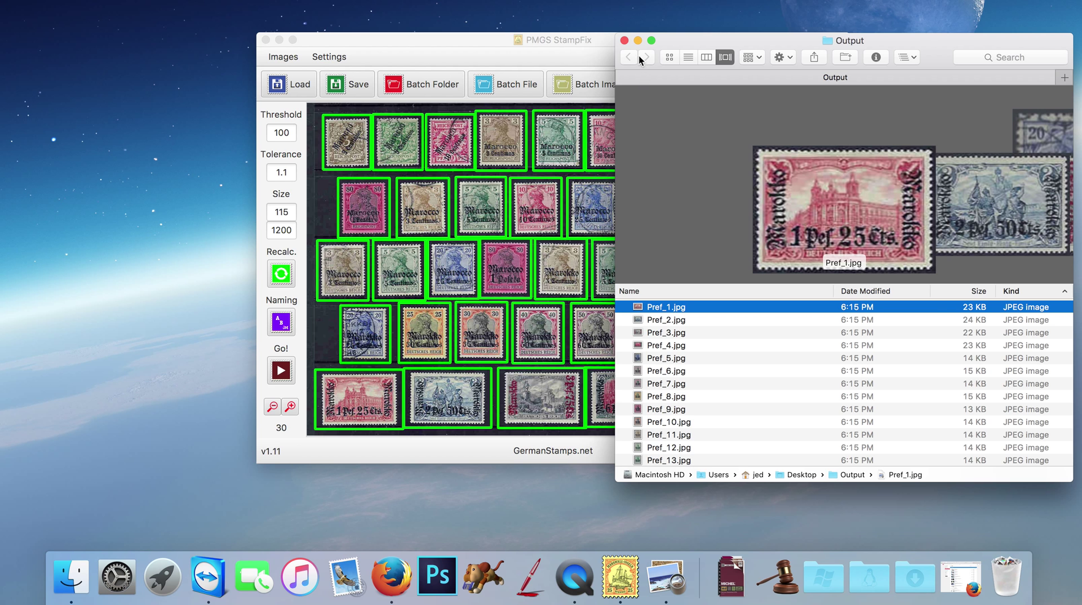
Step: Move all newly extracted stamp images to the Trash and minimize the emptied Output folder
{"action": "left_click", "coordinate": [677, 358]}
{"action": "key", "text": "super+a"}
{"action": "scroll", "coordinate": [670, 395], "scroll_direction": "down", "scroll_amount": 5}
{"action": "left_click_drag", "start_coordinate": [666, 407], "coordinate": [1006, 575]}
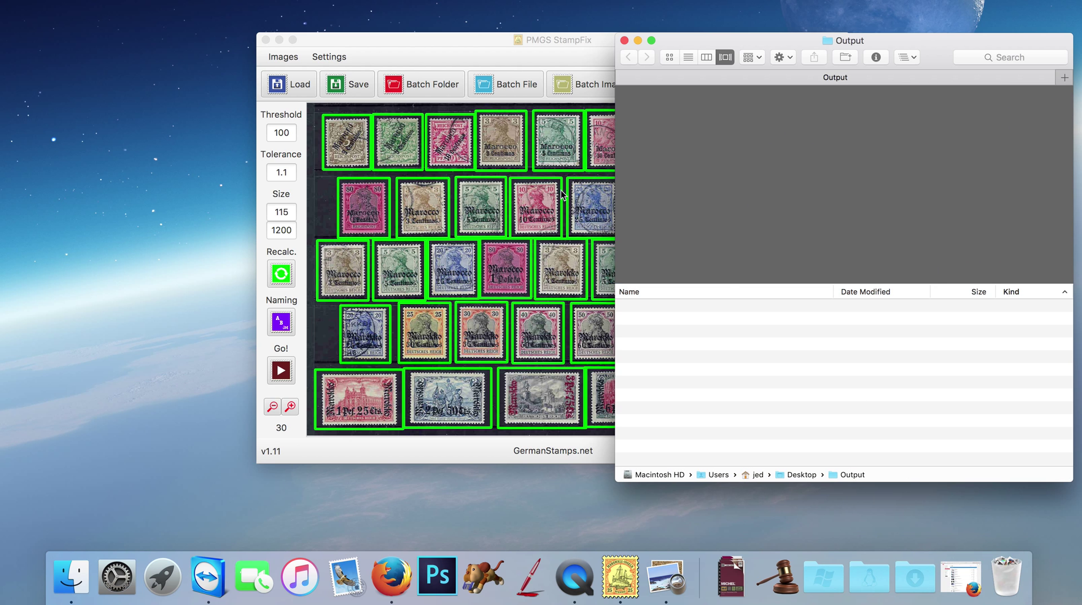
{"action": "left_click", "coordinate": [637, 40]}
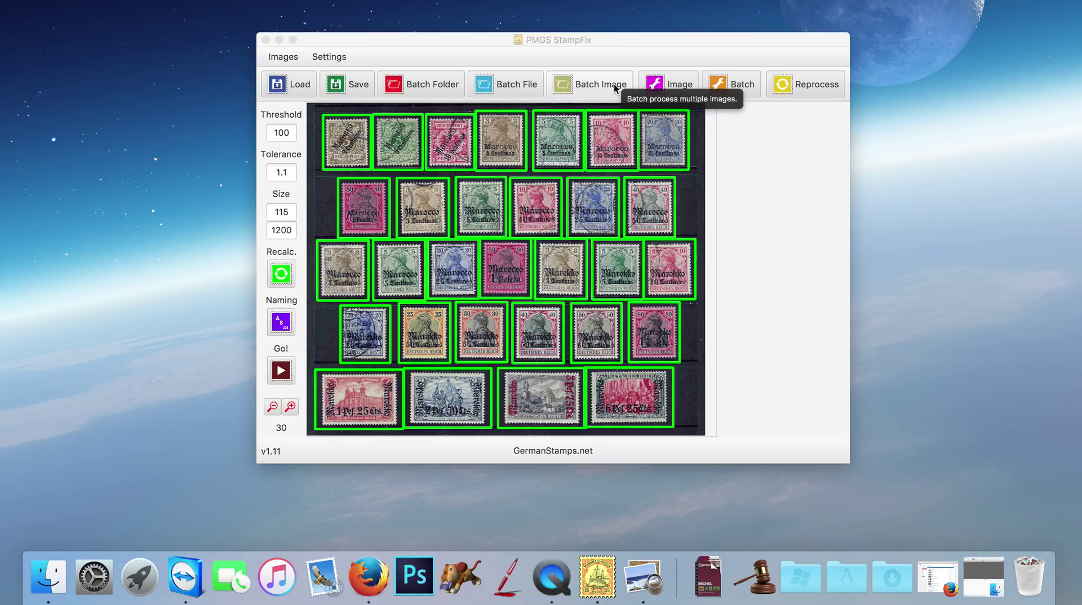
Step: Load colonies_black_loose.jpeg from the Desktop as a batch image and reposition the StampFix window
{"action": "left_click", "coordinate": [511, 45]}
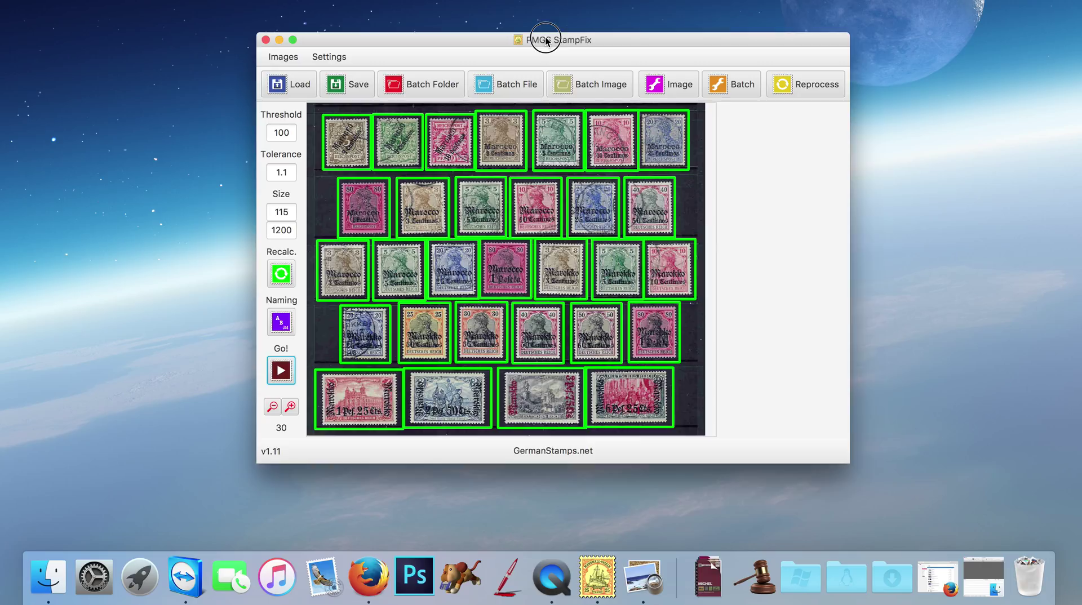
{"action": "left_click_drag", "start_coordinate": [546, 41], "coordinate": [530, 48]}
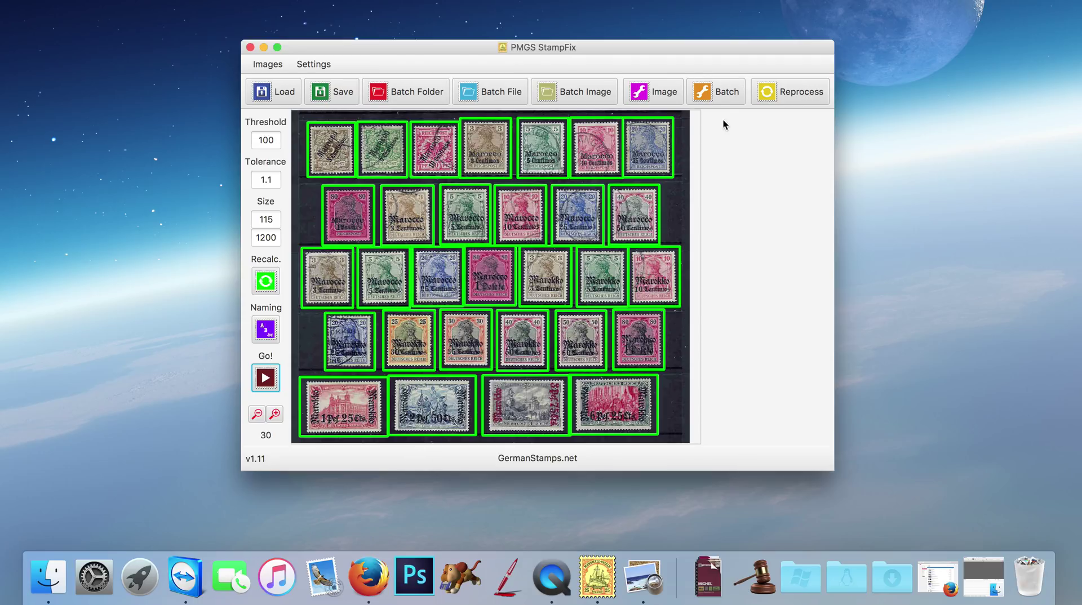
{"action": "left_click", "coordinate": [584, 93]}
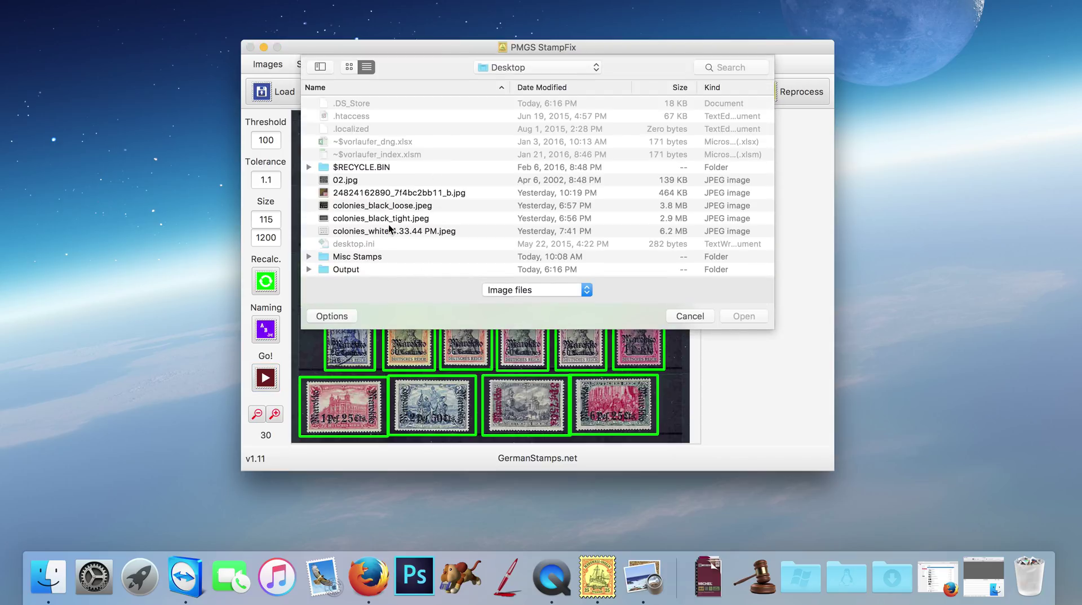
{"action": "double_click", "coordinate": [391, 207]}
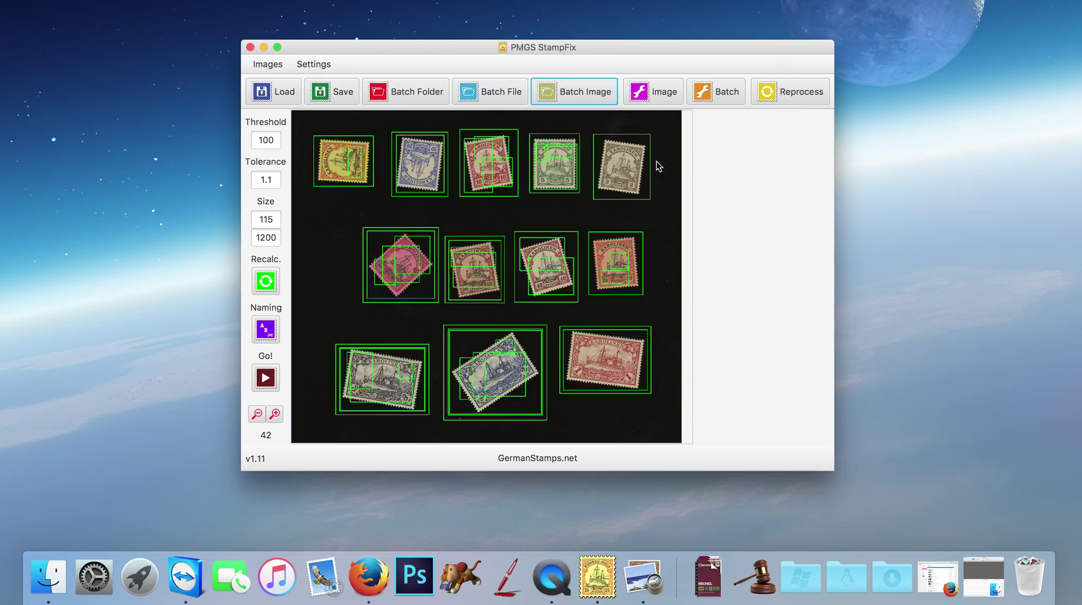
{"action": "left_click_drag", "start_coordinate": [611, 44], "coordinate": [683, 45]}
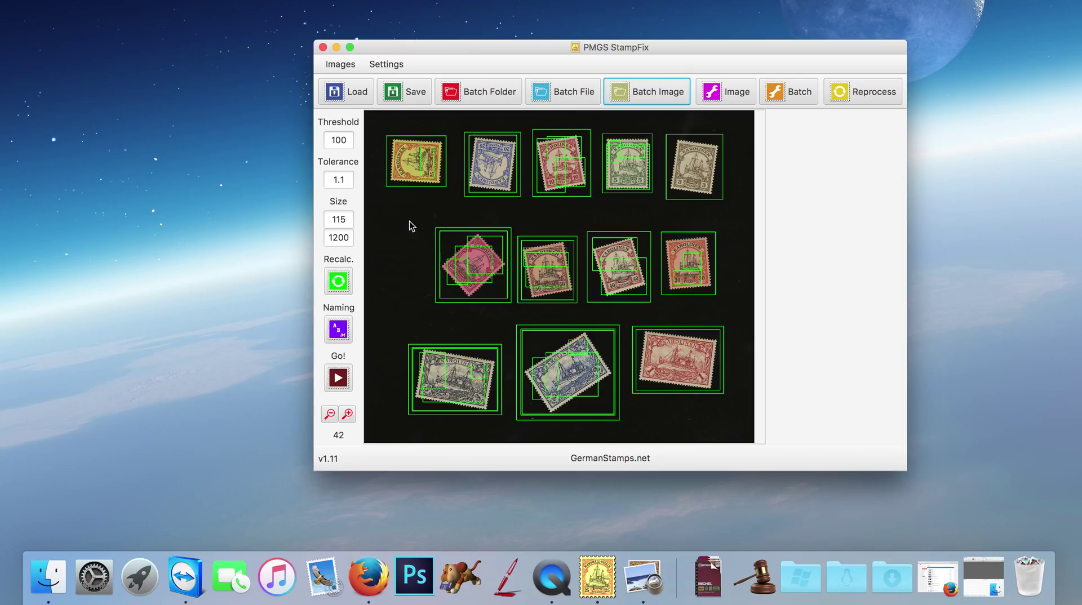
Step: Set the minimum stamp size to 500 and recalculate the detected stamp outlines
{"action": "left_click_drag", "start_coordinate": [345, 219], "coordinate": [326, 220]}
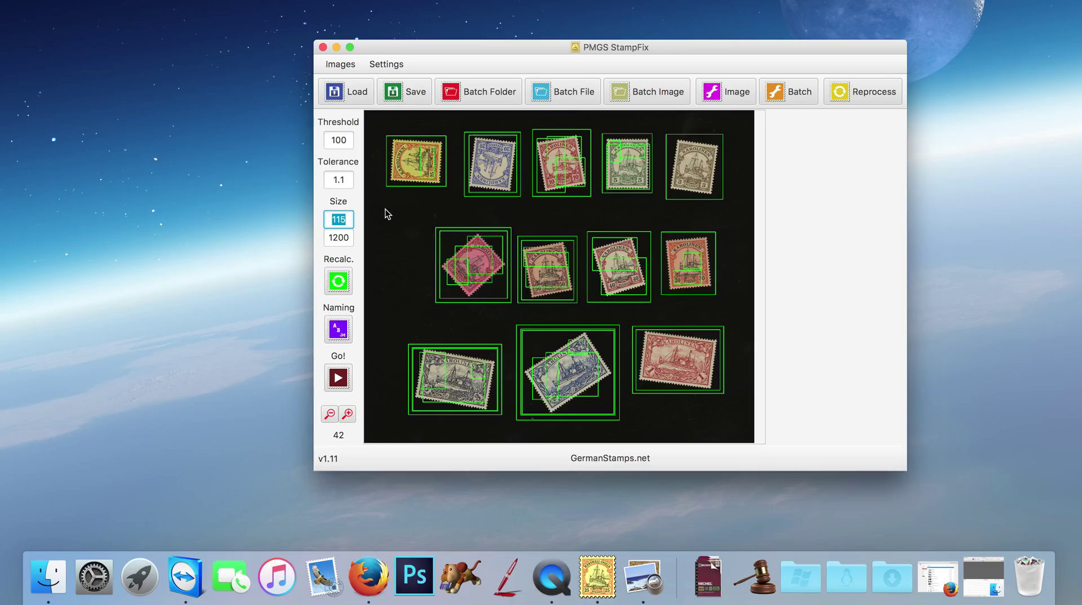
{"action": "type", "text": "500"}
{"action": "key", "text": "Tab"}
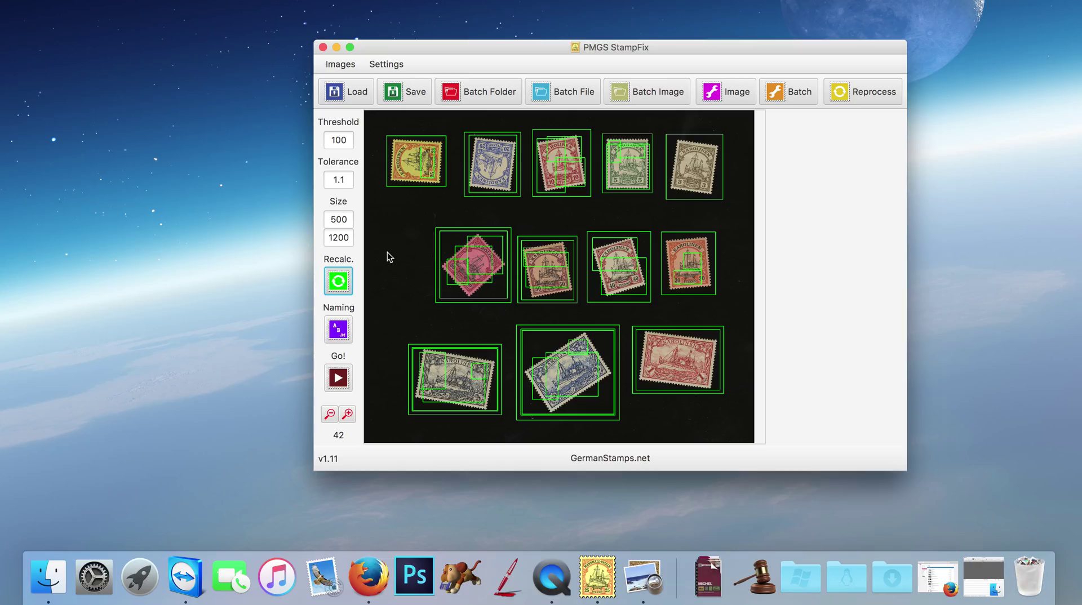
{"action": "key", "text": "space"}
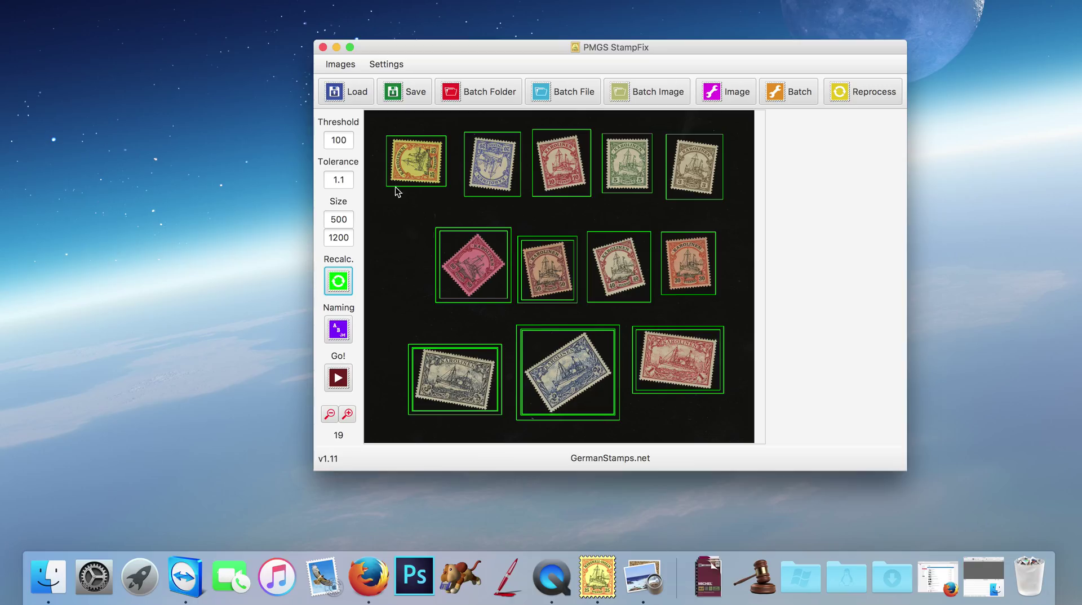
Step: Set the detection threshold to 30 and recalculate the stamp outlines
{"action": "double_click", "coordinate": [347, 139]}
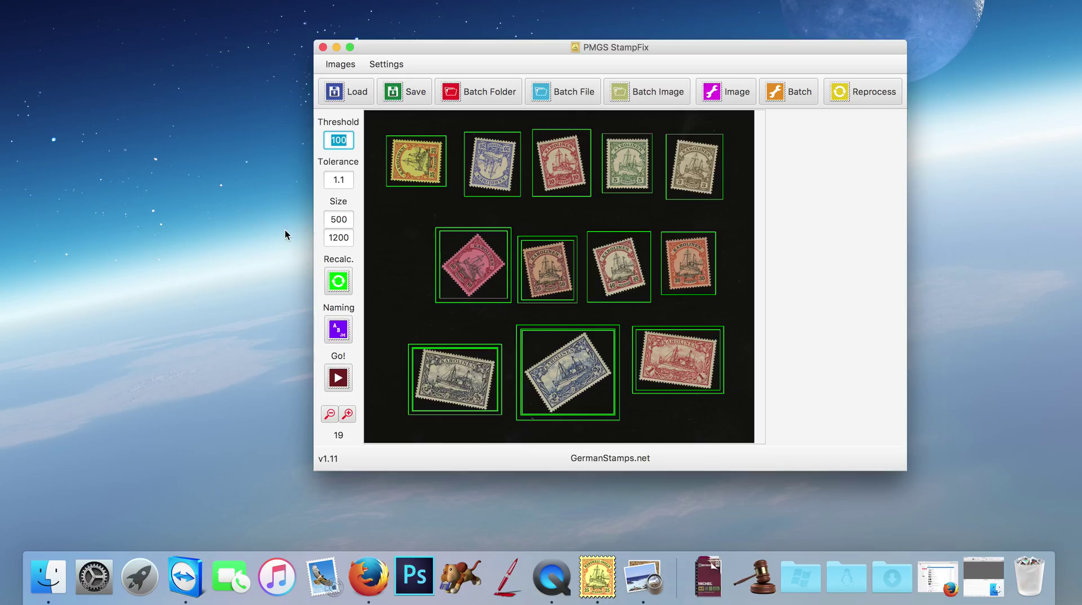
{"action": "type", "text": "30"}
{"action": "left_click", "coordinate": [345, 281]}
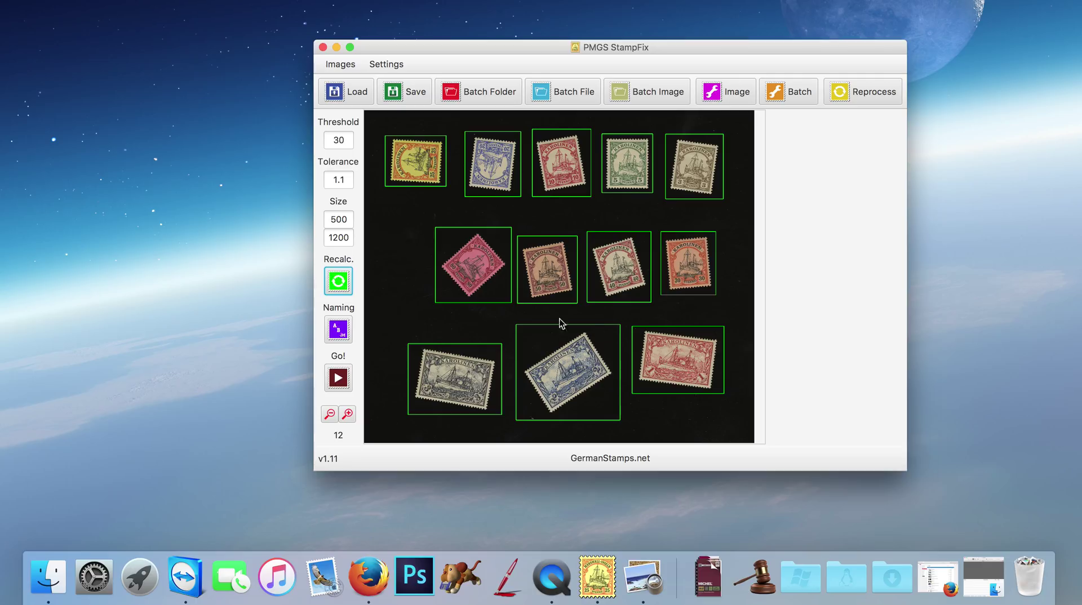
Step: Open the file naming window for the detected stamps, bring it fully into view, and exclude the 3 Mark stamp from saving
{"action": "left_click", "coordinate": [344, 334]}
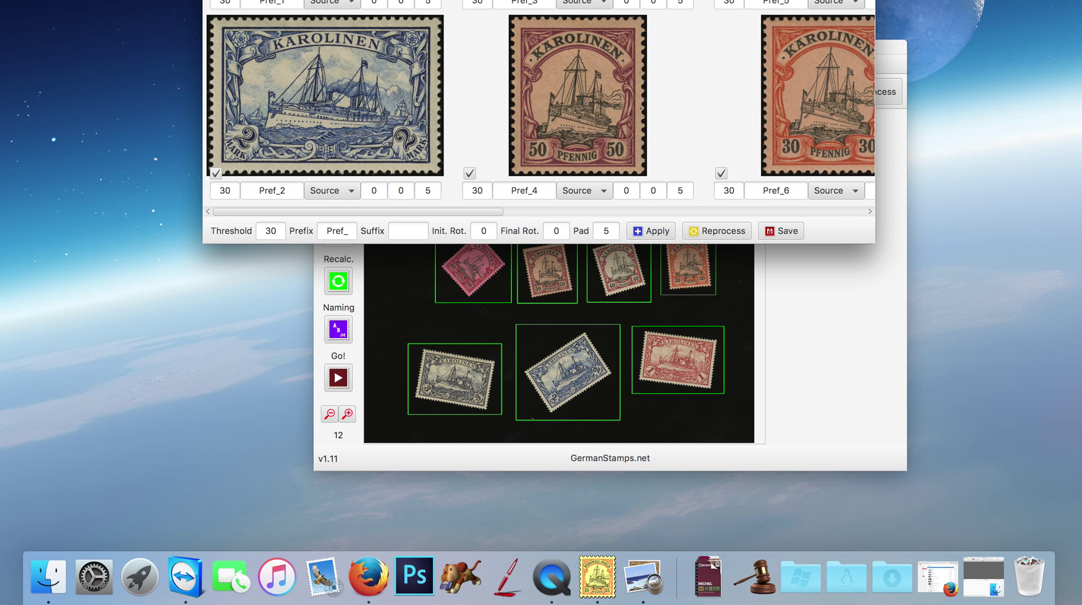
{"action": "left_click_drag", "start_coordinate": [585, 0], "coordinate": [630, 54]}
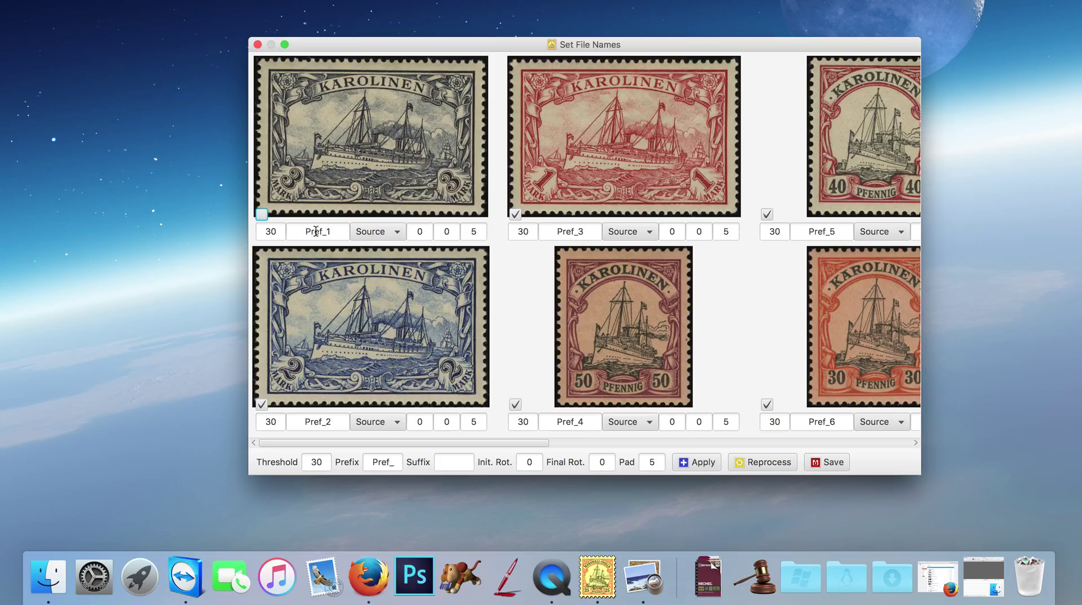
Step: Examine the 3 Mark stamp's file format choices, rotation, padding and name fields, and compare the naming window with the scan behind it
{"action": "left_click", "coordinate": [399, 233]}
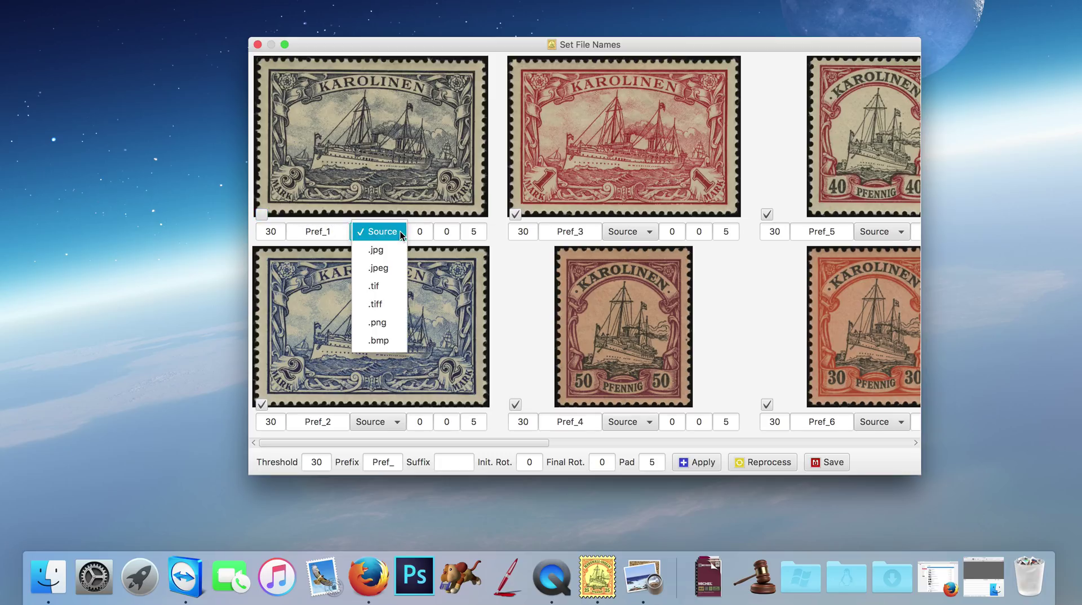
{"action": "left_click", "coordinate": [427, 230]}
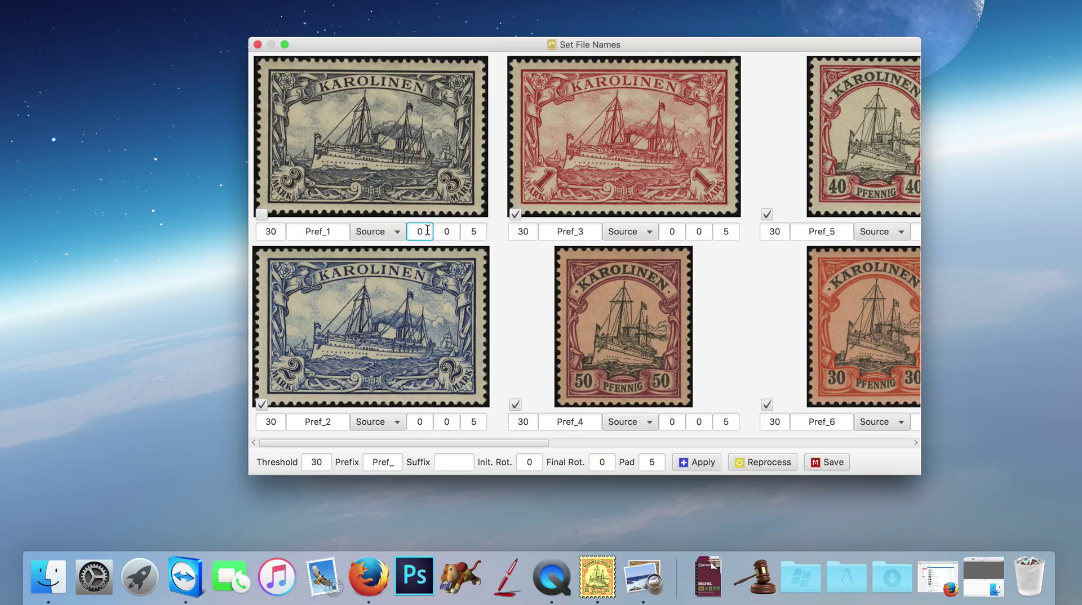
{"action": "left_click", "coordinate": [443, 235]}
{"action": "left_click", "coordinate": [472, 225]}
{"action": "left_click", "coordinate": [333, 233]}
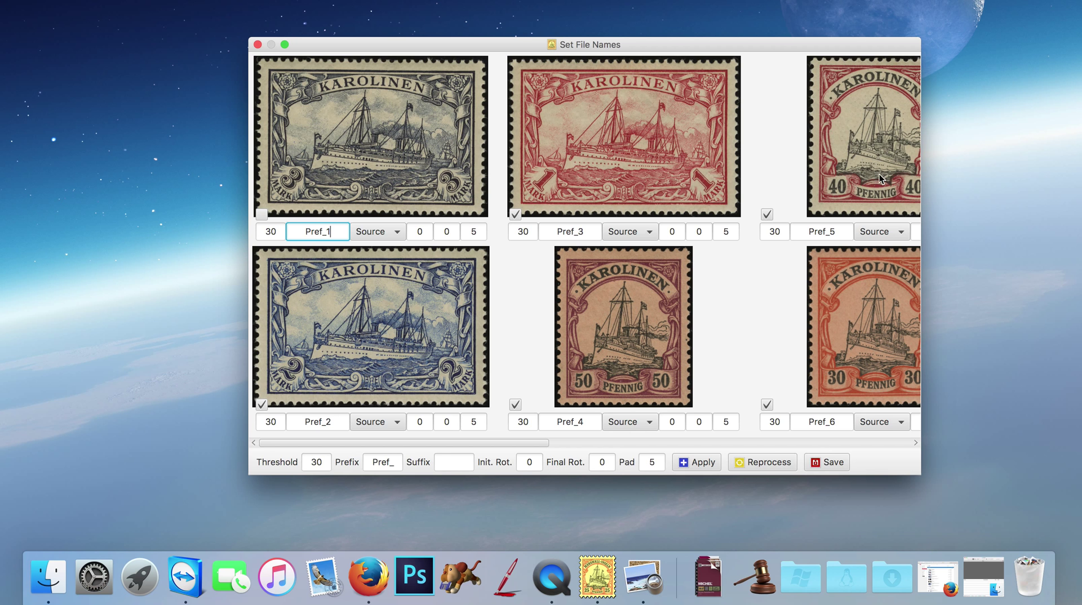
{"action": "left_click_drag", "start_coordinate": [778, 51], "coordinate": [381, 102]}
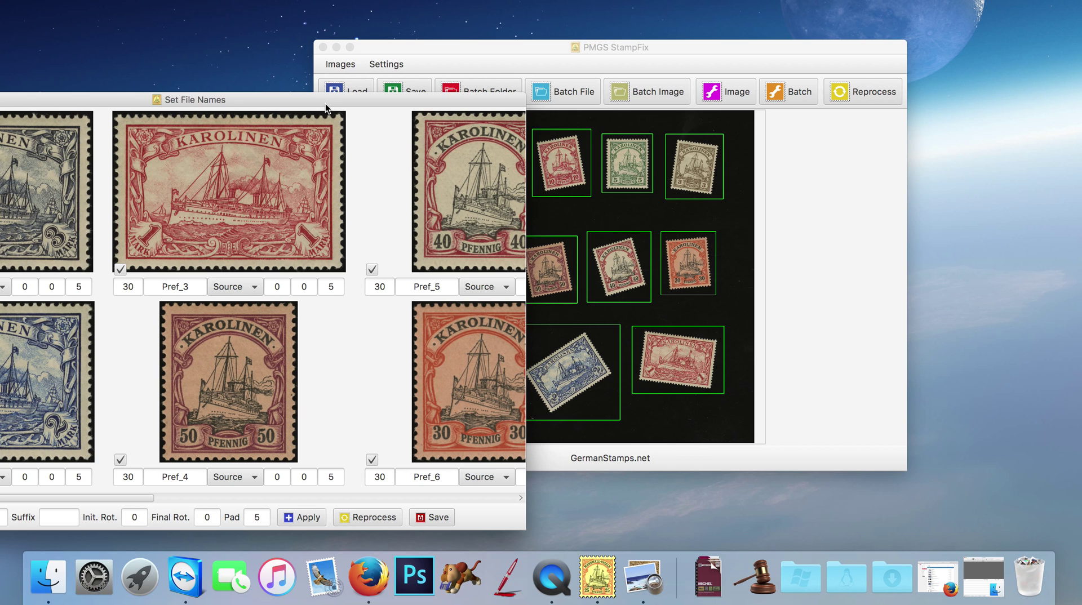
{"action": "left_click_drag", "start_coordinate": [329, 100], "coordinate": [720, 48]}
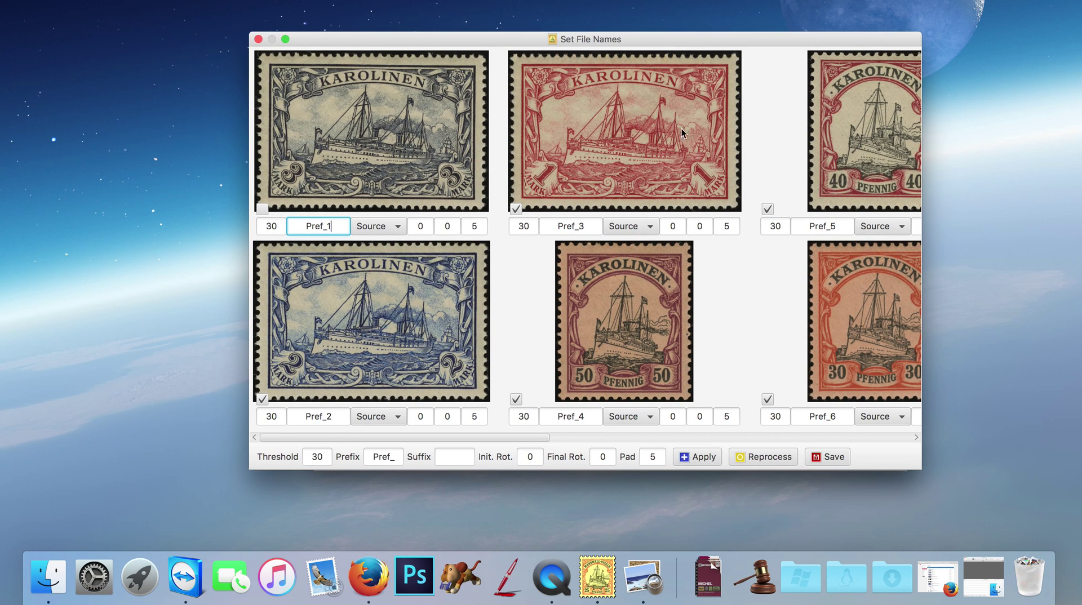
{"action": "left_click_drag", "start_coordinate": [583, 37], "coordinate": [582, 43]}
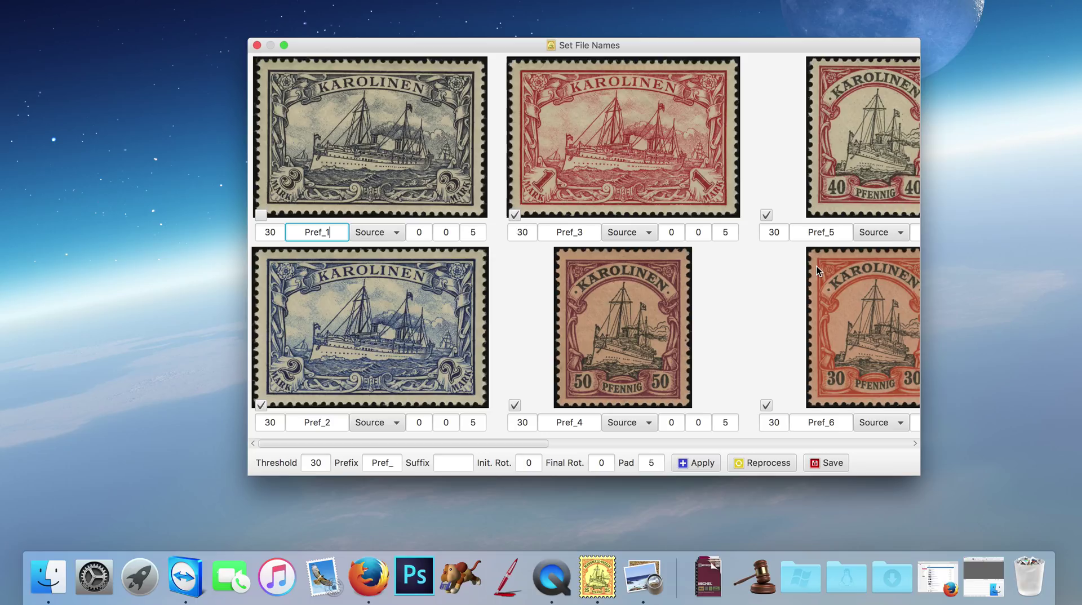
Step: Change the file name prefix to Karolinen_ and apply it to all stamps
{"action": "left_click_drag", "start_coordinate": [393, 461], "coordinate": [295, 449]}
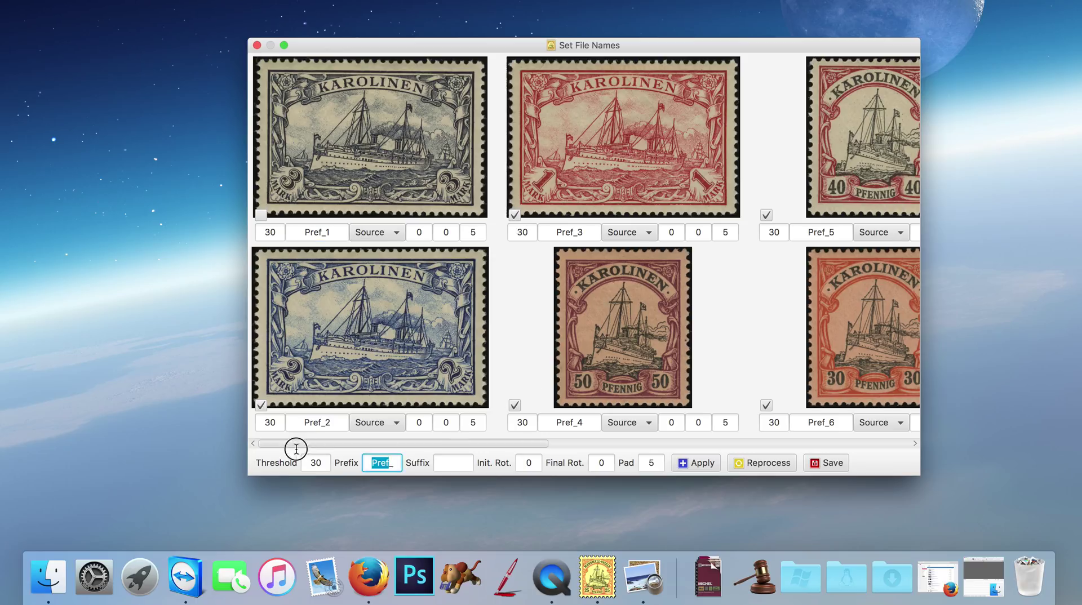
{"action": "type", "text": "Karol"}
{"action": "type", "text": "inen"}
{"action": "left_click", "coordinate": [713, 465]}
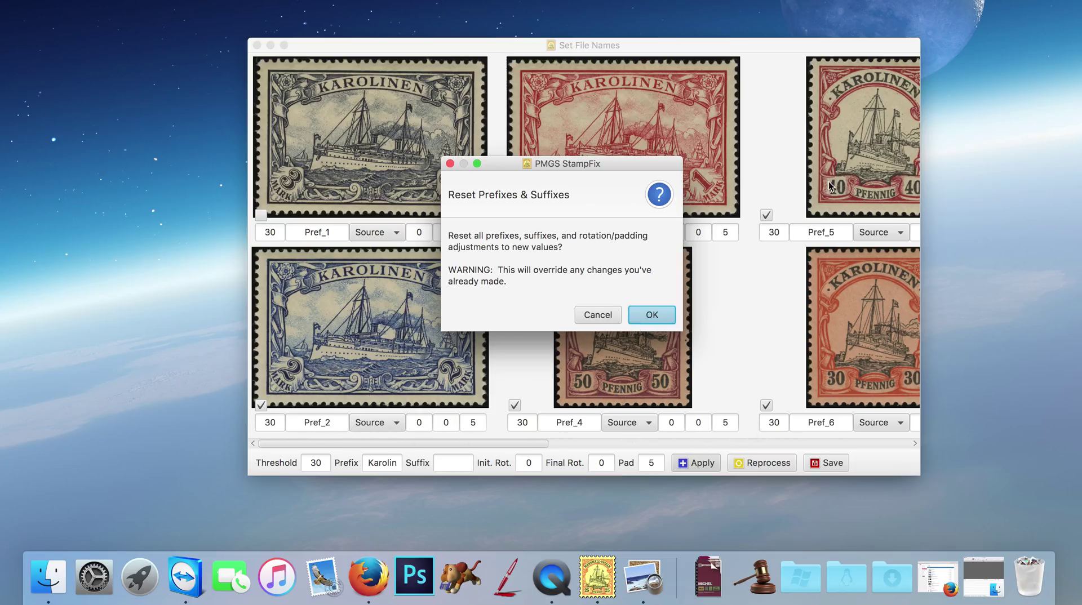
{"action": "left_click", "coordinate": [653, 318]}
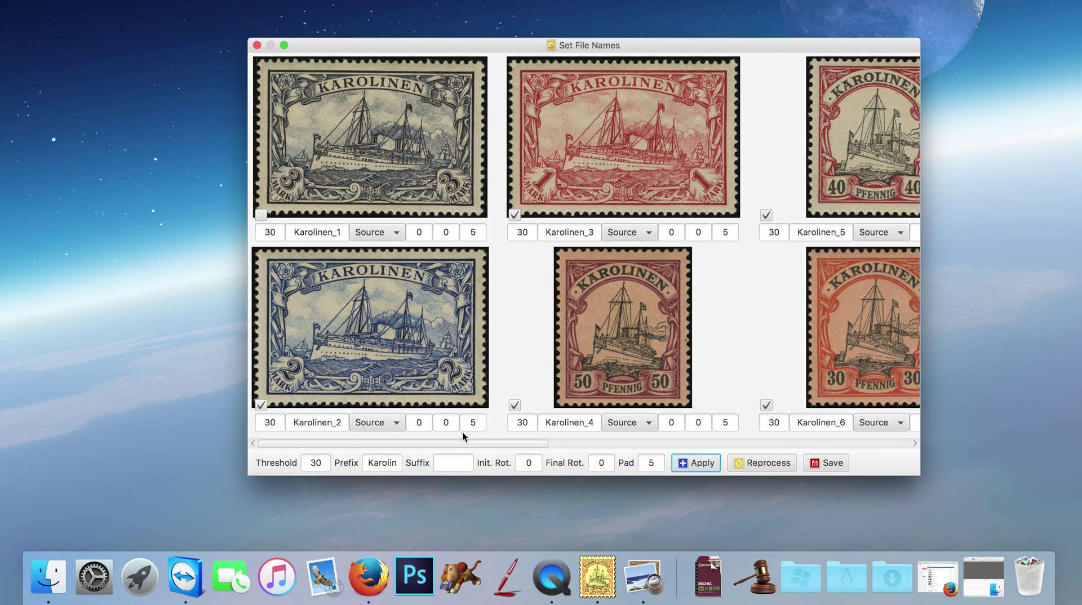
Step: Set the initial rotation to -90 for the 80 Pfennig stamp, 90 for the 25 Pfennig stamp and 180 for the 20 Pfennig stamp
{"action": "left_click_drag", "start_coordinate": [476, 443], "coordinate": [710, 445]}
{"action": "left_click", "coordinate": [637, 233]}
{"action": "type", "text": "-90"}
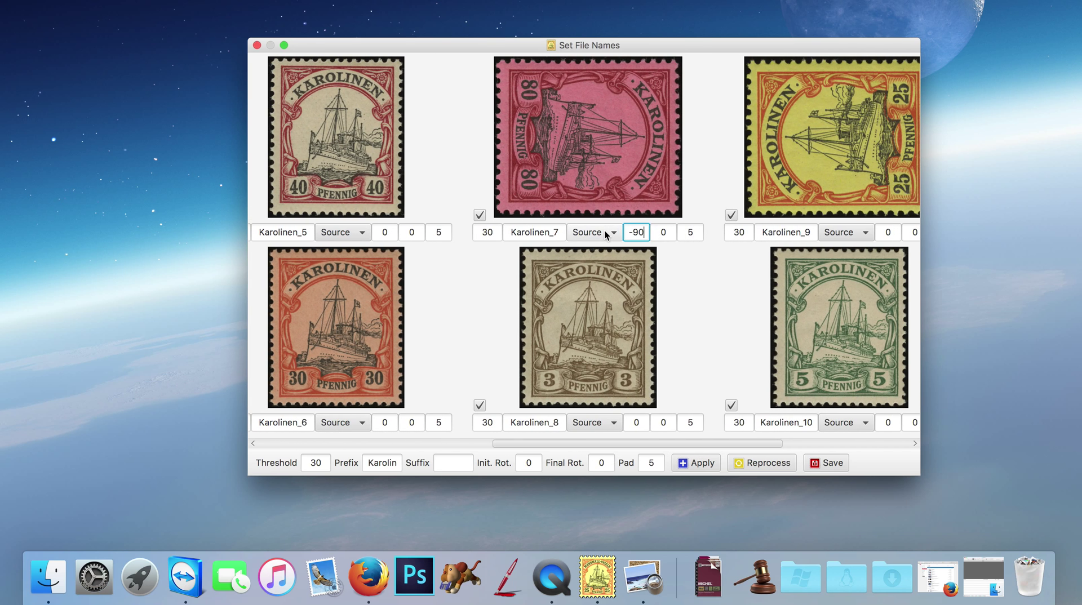
{"action": "left_click_drag", "start_coordinate": [613, 444], "coordinate": [709, 442]}
{"action": "left_click", "coordinate": [671, 232]}
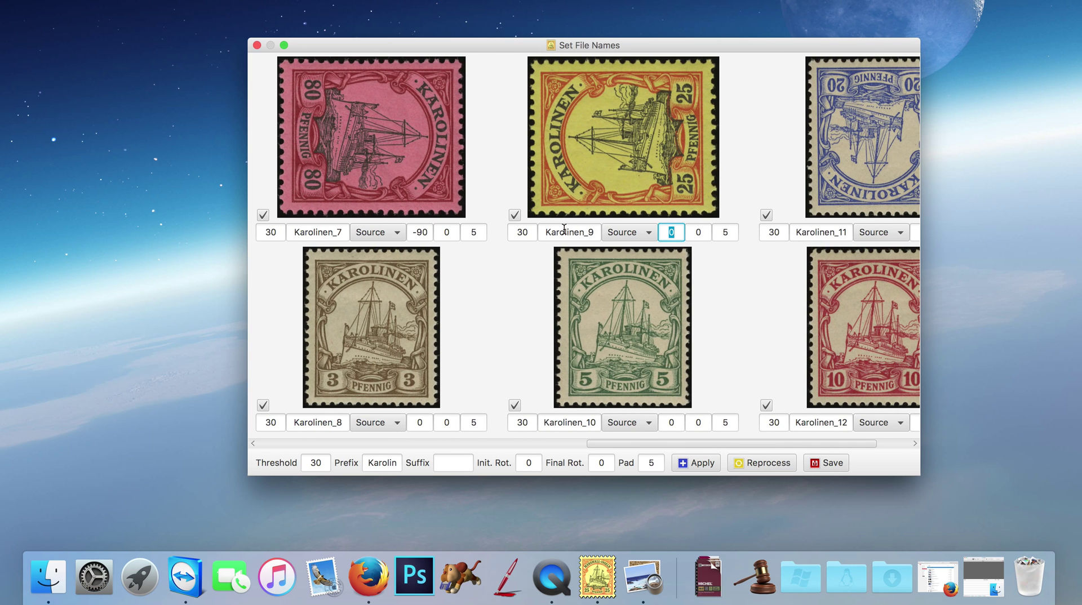
{"action": "type", "text": "90"}
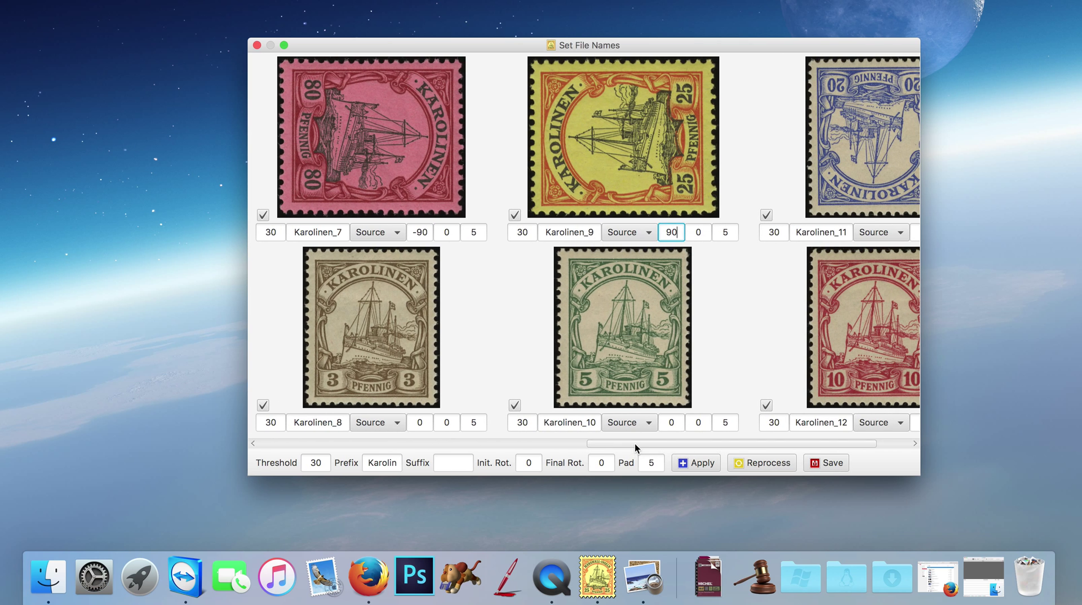
{"action": "left_click_drag", "start_coordinate": [635, 444], "coordinate": [713, 435]}
{"action": "left_click", "coordinate": [854, 231]}
{"action": "type", "text": "180"}
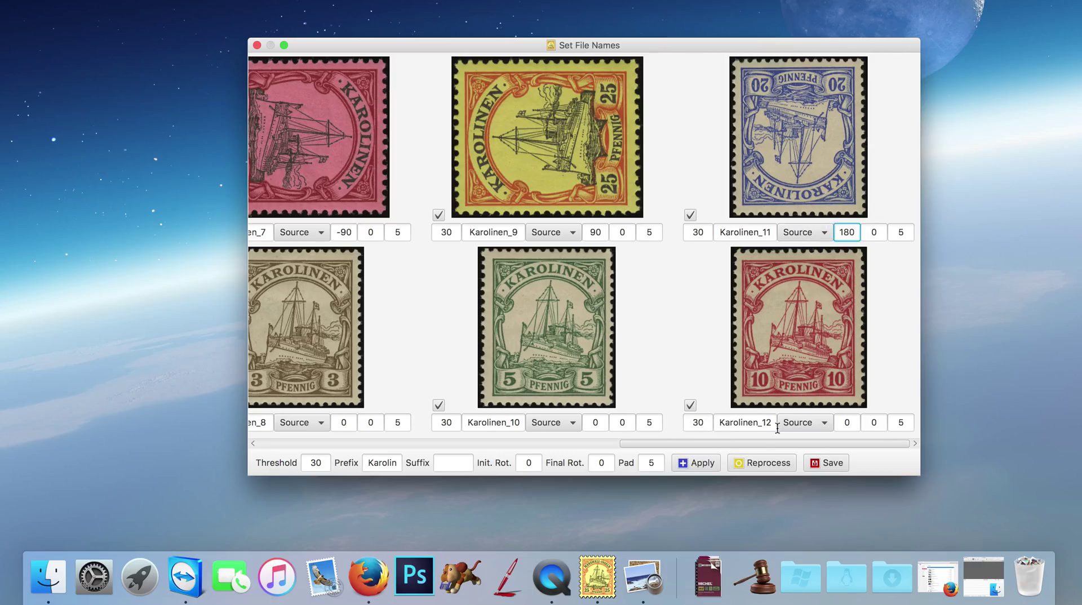
Step: Reprocess the stamps with the new rotations and check the corrected previews
{"action": "left_click_drag", "start_coordinate": [757, 445], "coordinate": [341, 433]}
{"action": "left_click", "coordinate": [759, 464]}
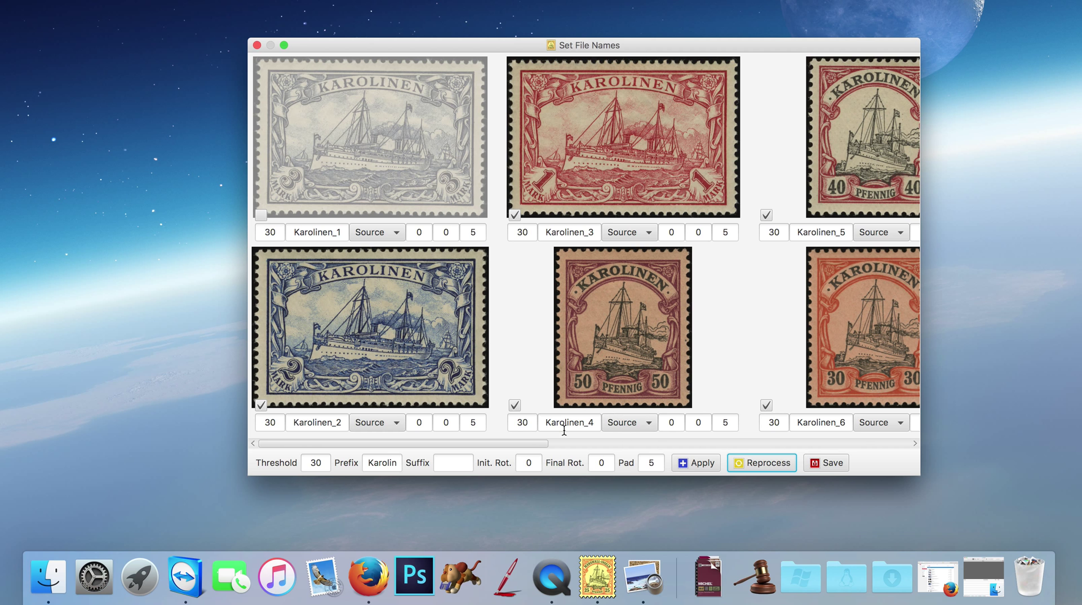
{"action": "left_click_drag", "start_coordinate": [516, 444], "coordinate": [868, 450]}
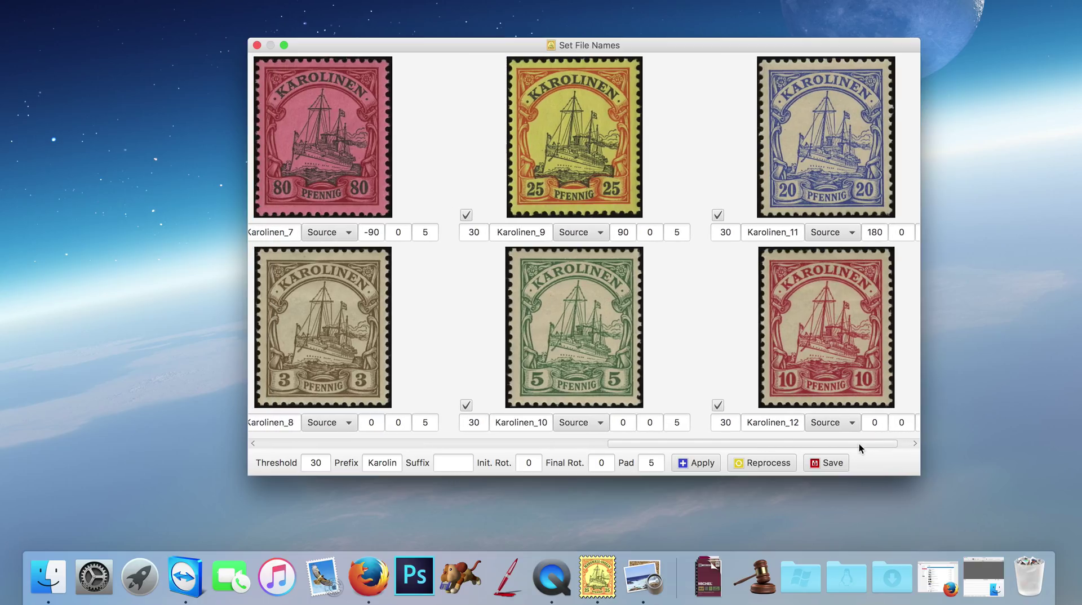
Step: Reopen the Output folder beside the naming window and save the selected stamp images into it
{"action": "left_click_drag", "start_coordinate": [758, 47], "coordinate": [515, 19]}
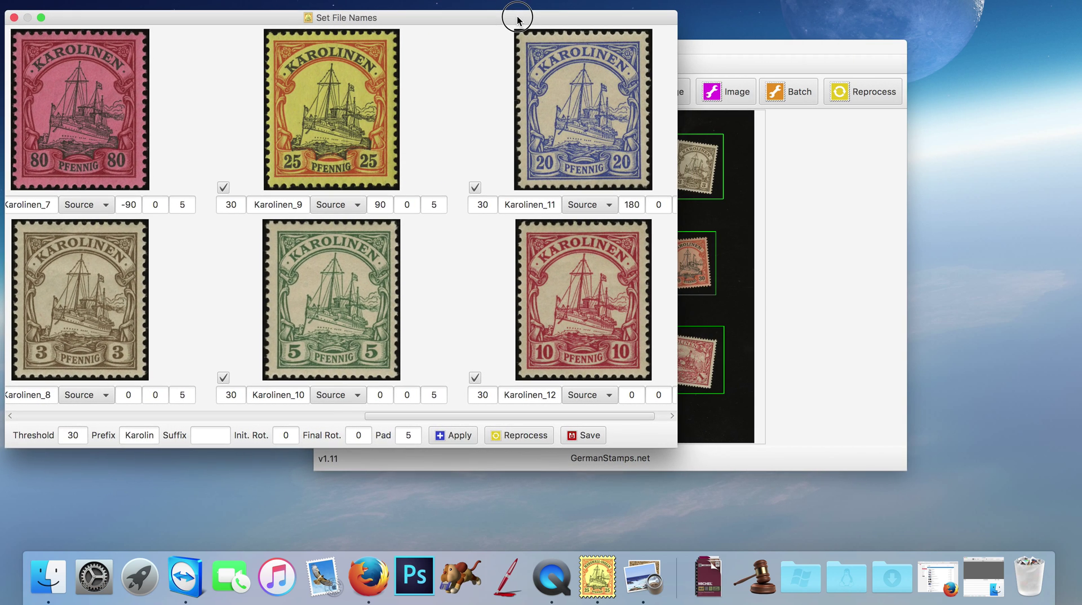
{"action": "left_click", "coordinate": [975, 588]}
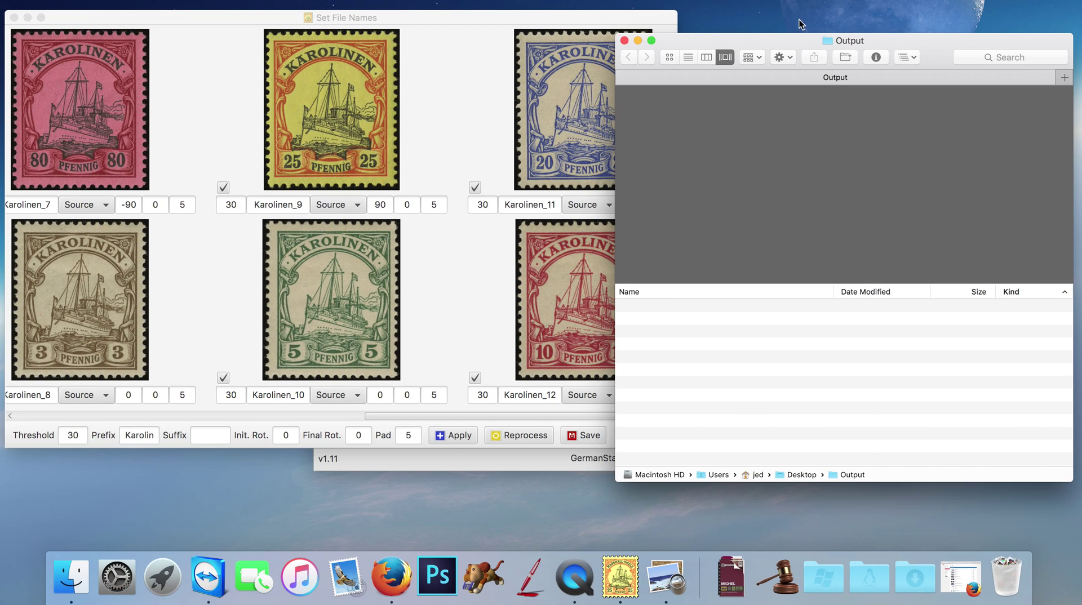
{"action": "left_click_drag", "start_coordinate": [799, 20], "coordinate": [854, 31]}
{"action": "left_click", "coordinate": [589, 435]}
{"action": "left_click_drag", "start_coordinate": [554, 0], "coordinate": [483, 120]}
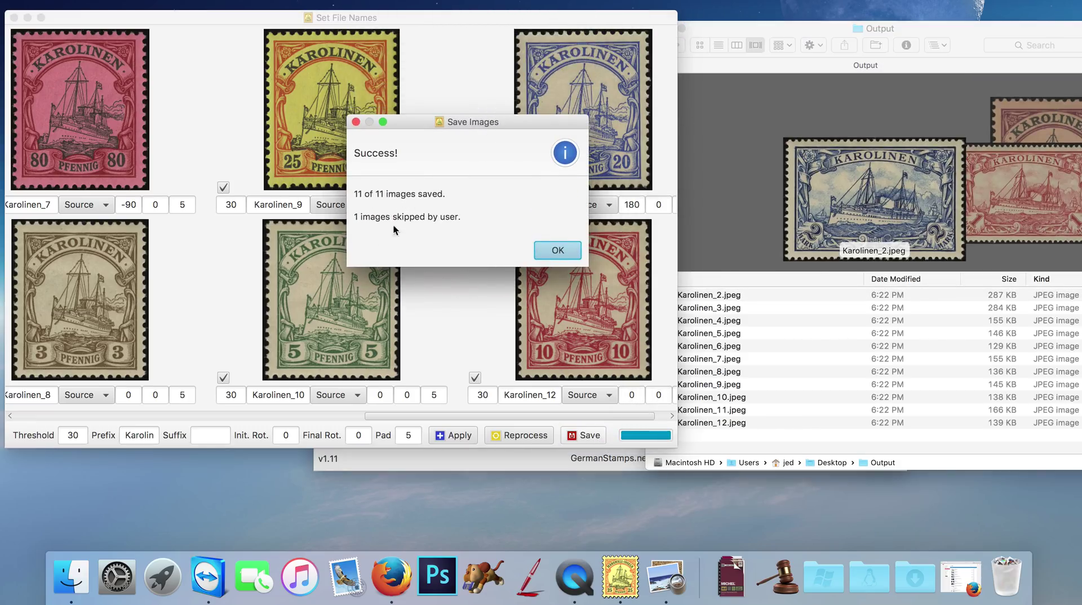
{"action": "left_click", "coordinate": [565, 252]}
Step: Examine the previews of the saved Karolinen stamp files one by one in the Output folder
{"action": "left_click", "coordinate": [797, 26]}
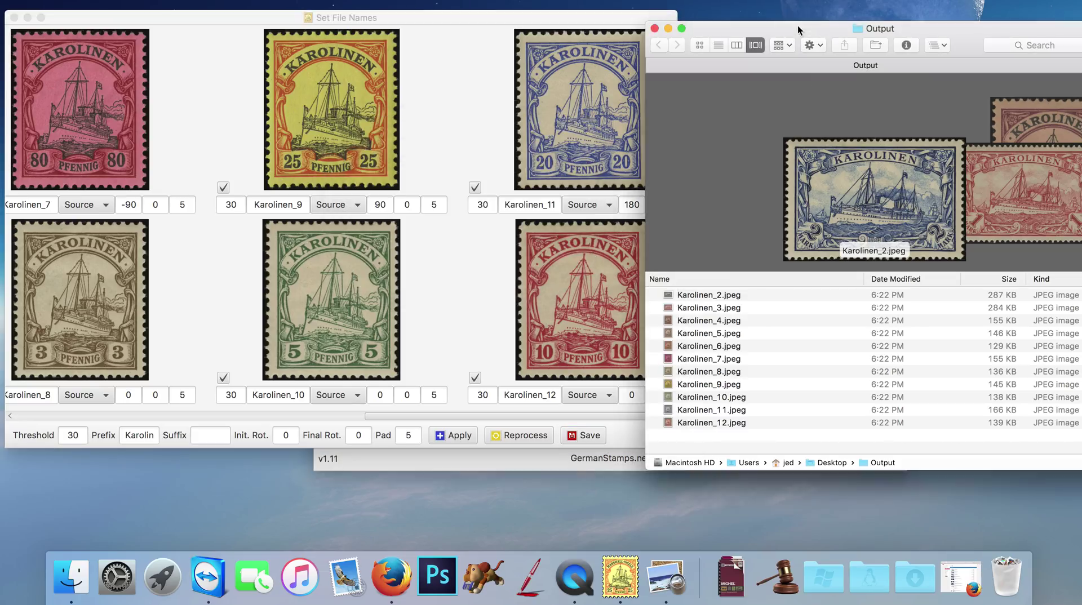
{"action": "left_click", "coordinate": [707, 296]}
{"action": "key", "text": "Down"}
{"action": "key", "text": "Down"}
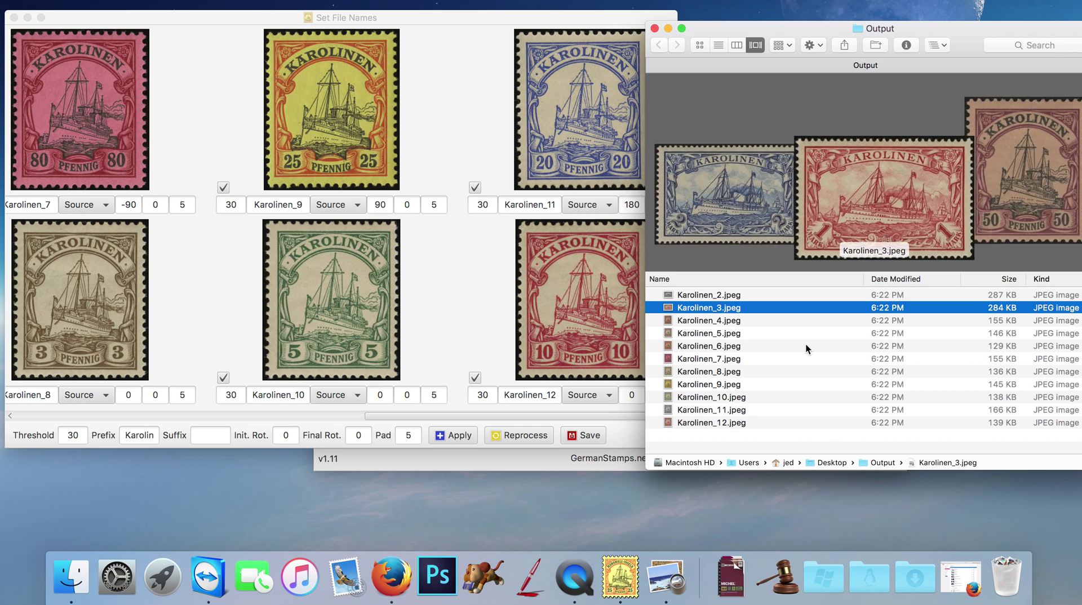
{"action": "key", "text": "Down"}
{"action": "key", "text": "Down"}
{"action": "key", "text": "Down"}
{"action": "key", "text": "Down"}
{"action": "key", "text": "Down"}
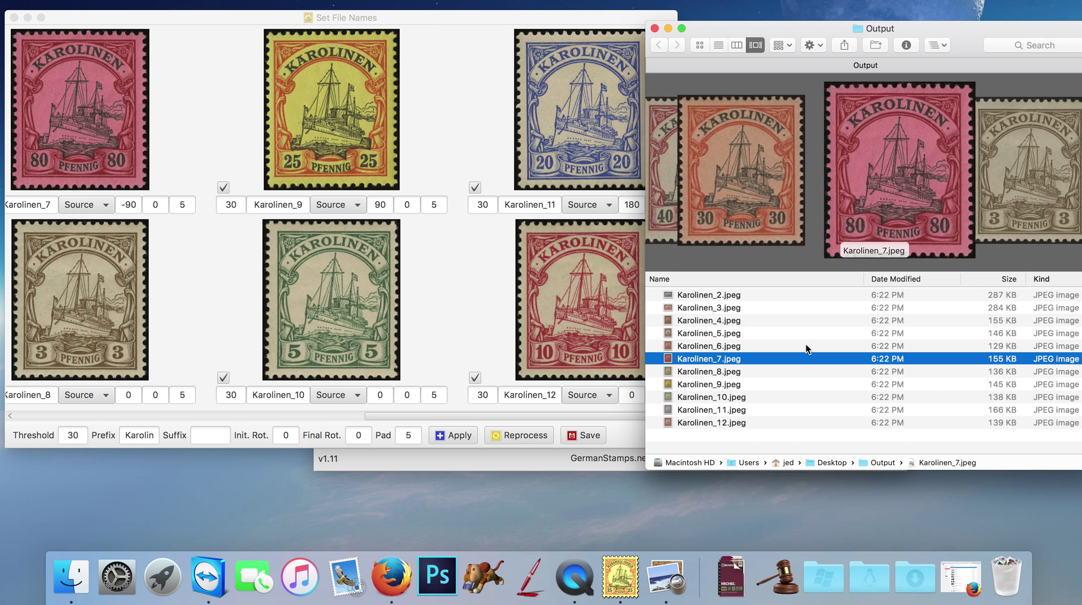
{"action": "key", "text": "Down"}
{"action": "key", "text": "Down"}
{"action": "key", "text": "Down"}
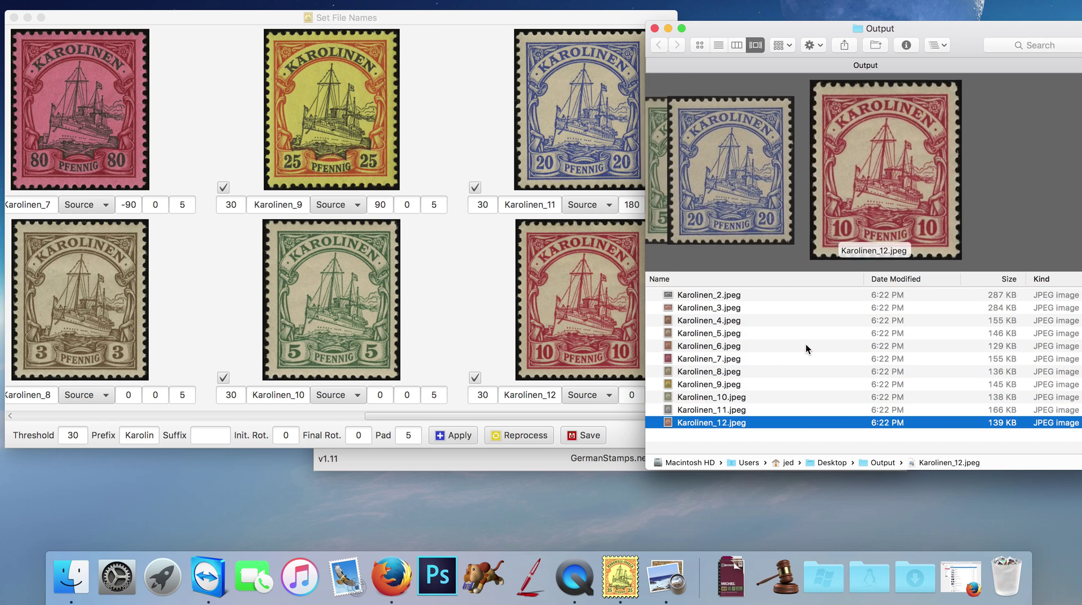
Step: Move all saved Karolinen images to the Trash and reposition the emptied Output folder window
{"action": "key", "text": "super+a"}
{"action": "left_click_drag", "start_coordinate": [806, 348], "coordinate": [1021, 572]}
{"action": "left_click_drag", "start_coordinate": [736, 30], "coordinate": [701, 45]}
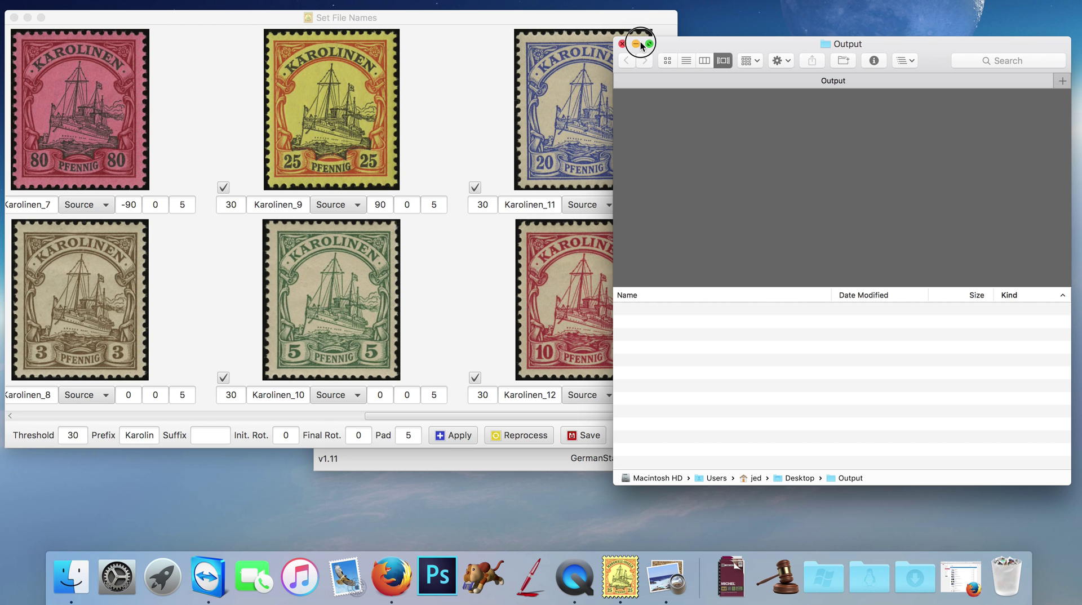
Step: Put away the Output and naming windows and load colonies_white 4.33.44 PM.jpeg as the batch image
{"action": "left_click", "coordinate": [634, 44]}
{"action": "left_click_drag", "start_coordinate": [459, 26], "coordinate": [707, 51]}
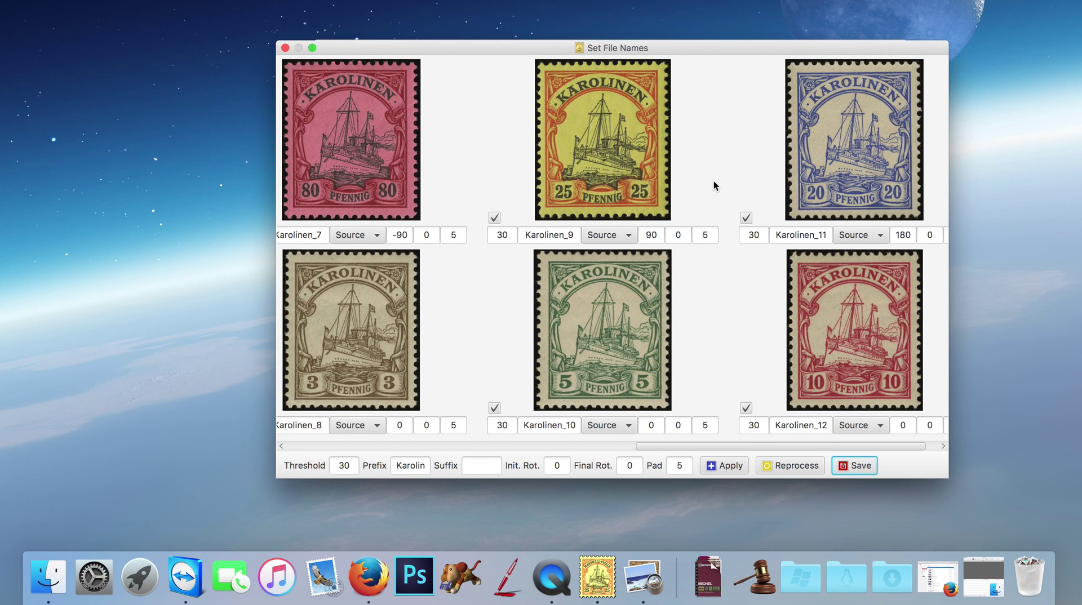
{"action": "left_click", "coordinate": [285, 47]}
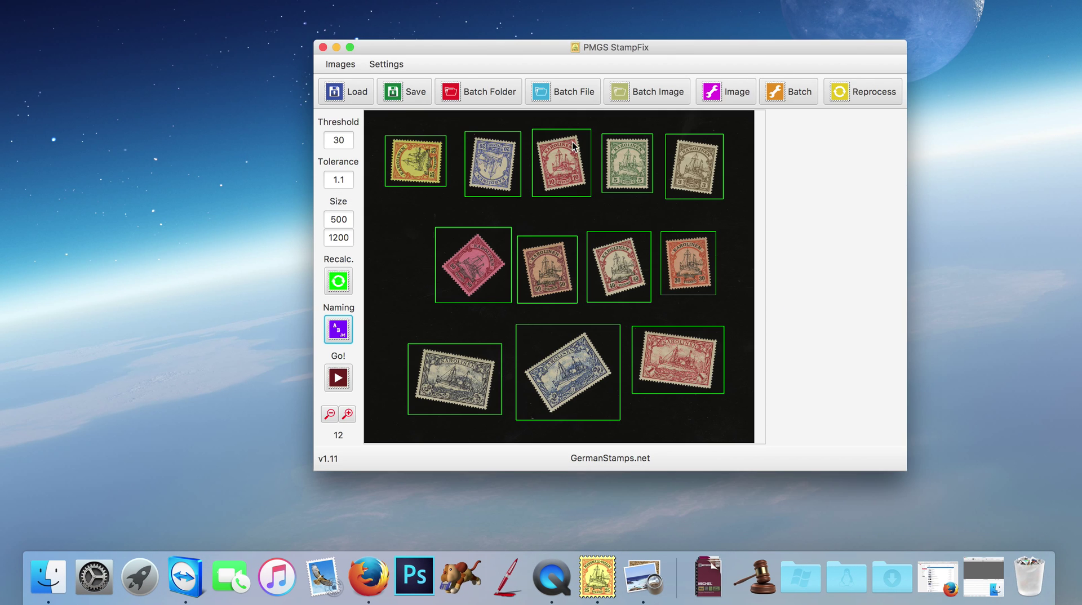
{"action": "left_click", "coordinate": [662, 98]}
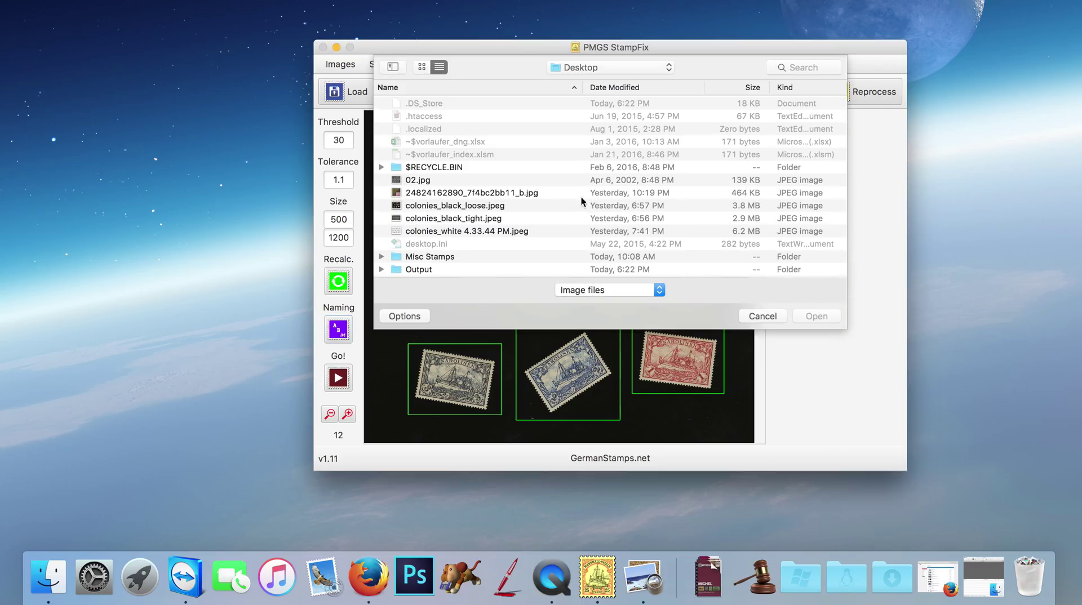
{"action": "double_click", "coordinate": [450, 231]}
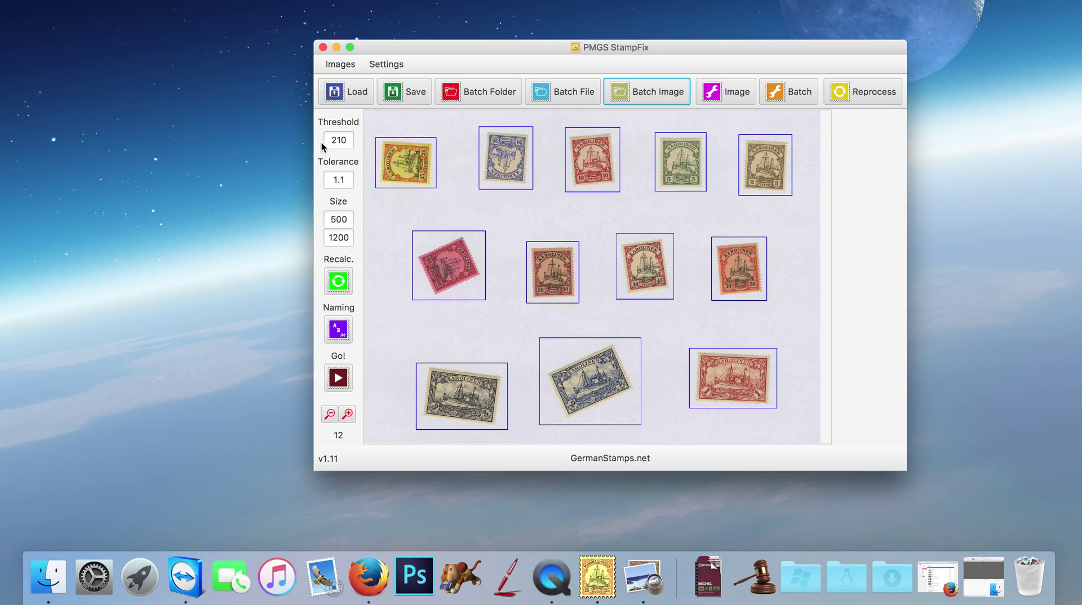
Step: Review the white and black threshold settings and close them without changes
{"action": "left_click", "coordinate": [386, 64]}
{"action": "left_click", "coordinate": [407, 141]}
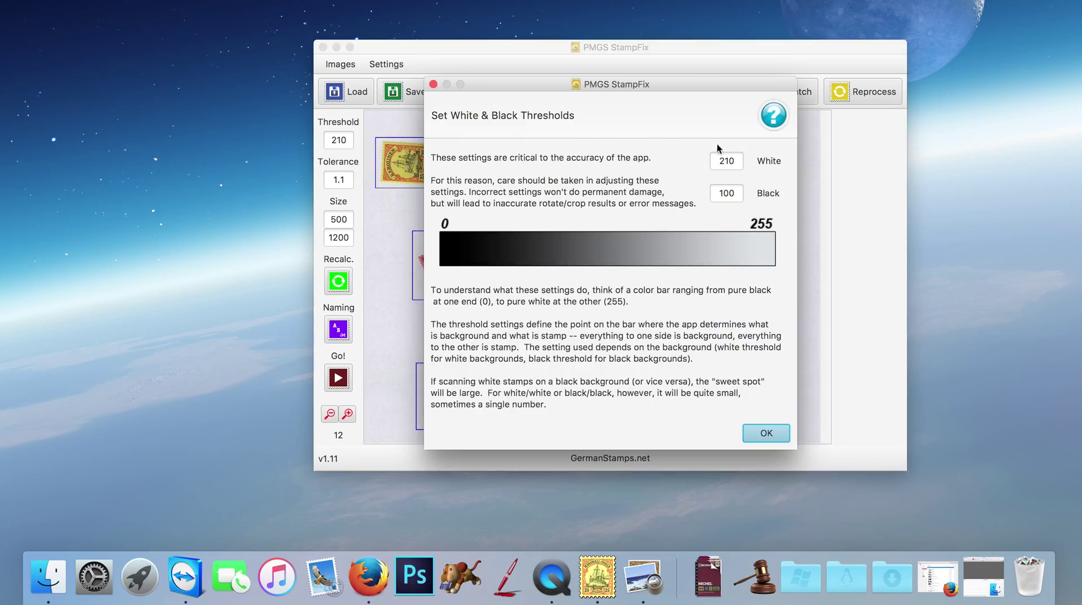
{"action": "left_click", "coordinate": [765, 431]}
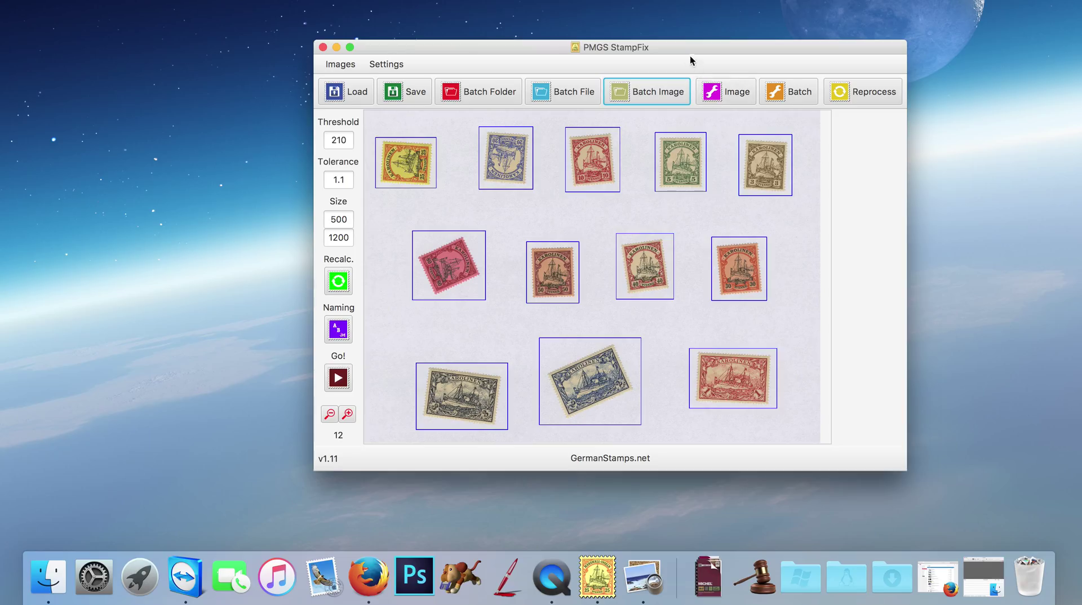
{"action": "left_click_drag", "start_coordinate": [672, 46], "coordinate": [663, 54]}
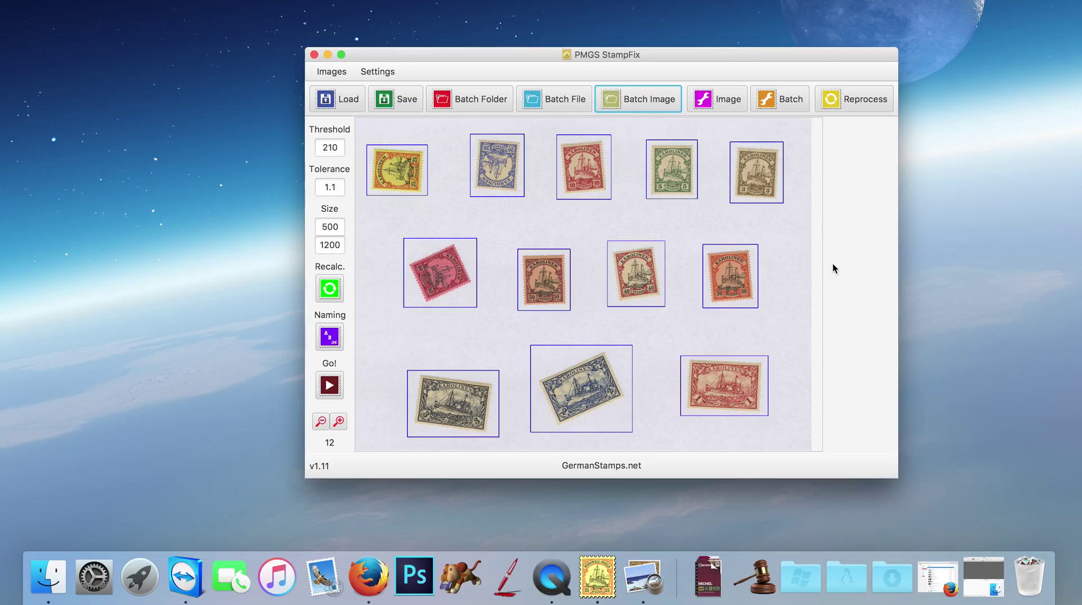
Step: Set the minimum stamp size to 0 with the threshold at 210 and recalculate the detected stamps
{"action": "double_click", "coordinate": [342, 227]}
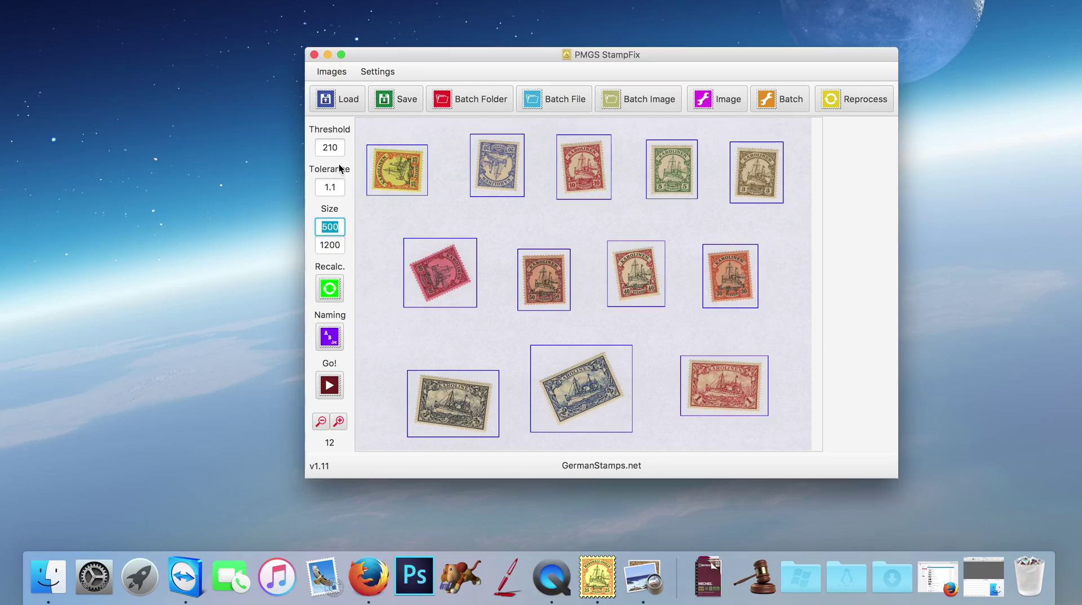
{"action": "double_click", "coordinate": [338, 147]}
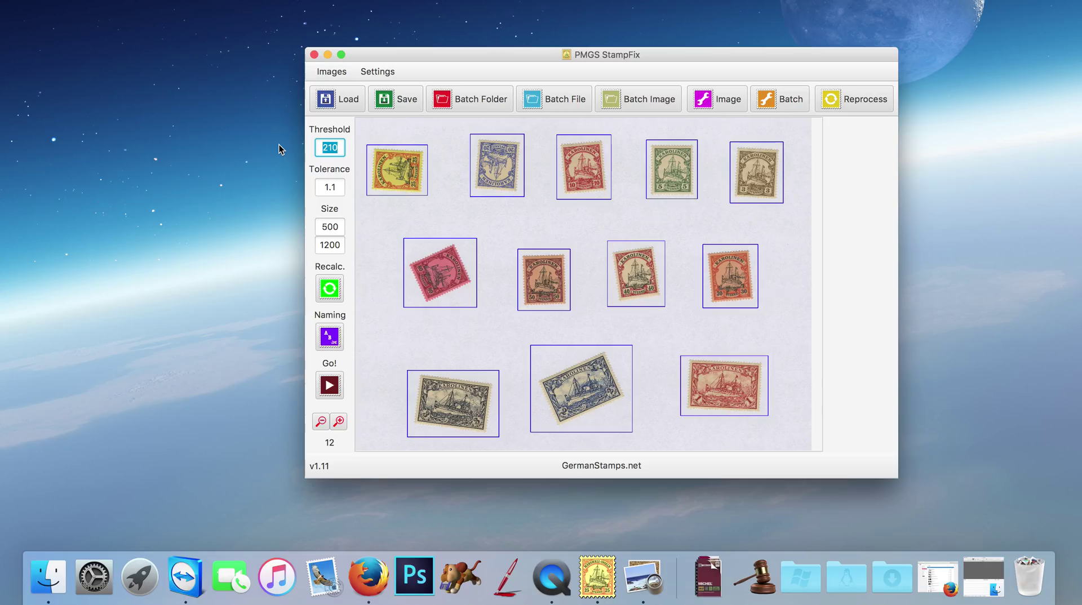
{"action": "type", "text": "0210"}
{"action": "left_click", "coordinate": [340, 228]}
{"action": "type", "text": "0"}
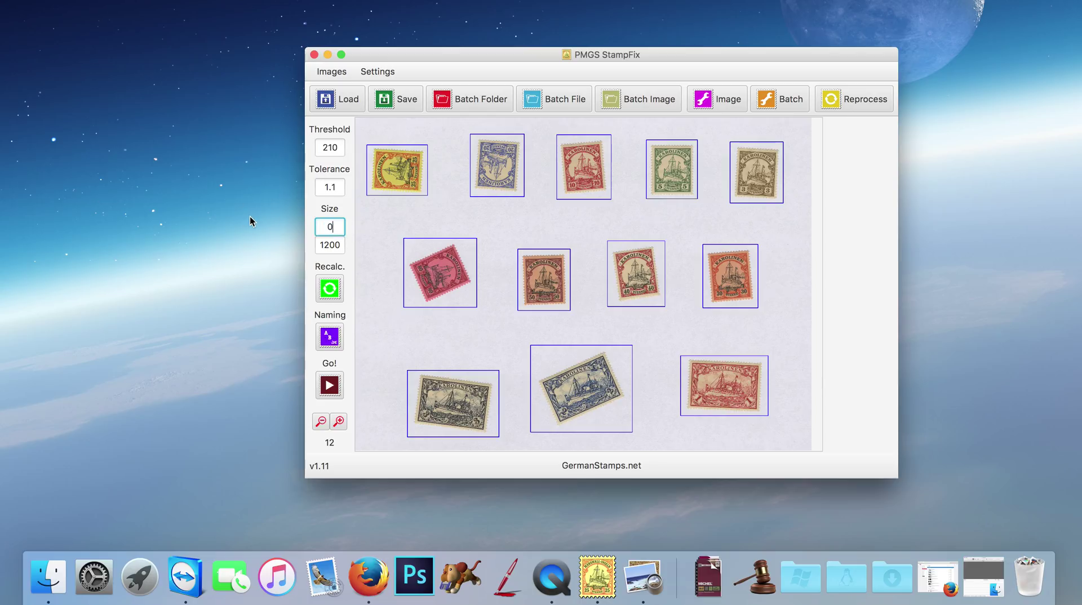
{"action": "left_click", "coordinate": [330, 289]}
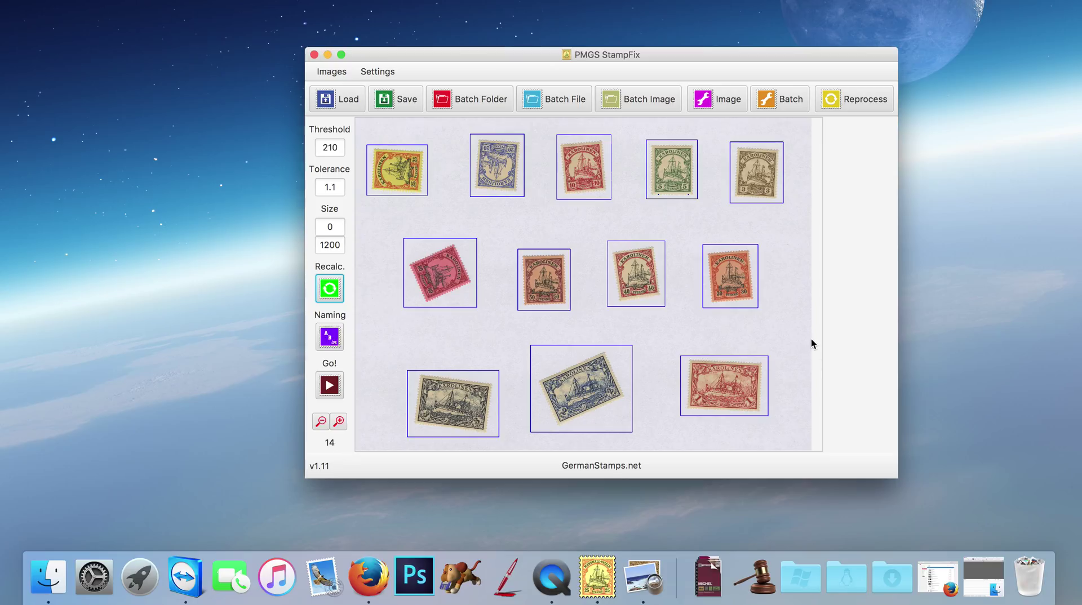
Step: Try to process the detected stamps for naming and dismiss the batch processing warning
{"action": "left_click_drag", "start_coordinate": [595, 55], "coordinate": [583, 61]}
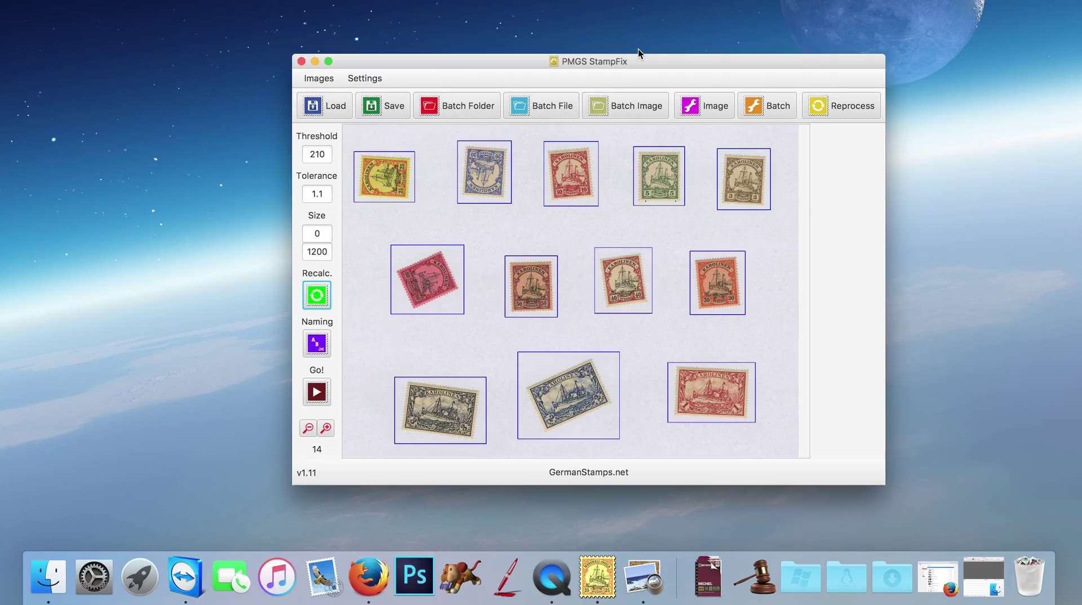
{"action": "left_click", "coordinate": [317, 344]}
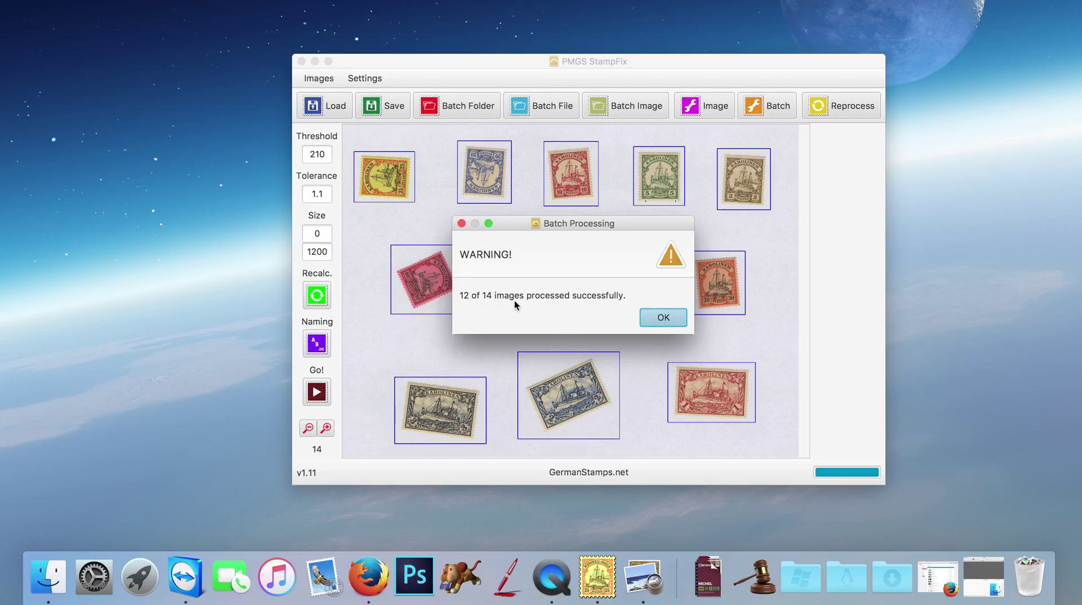
{"action": "left_click", "coordinate": [664, 319]}
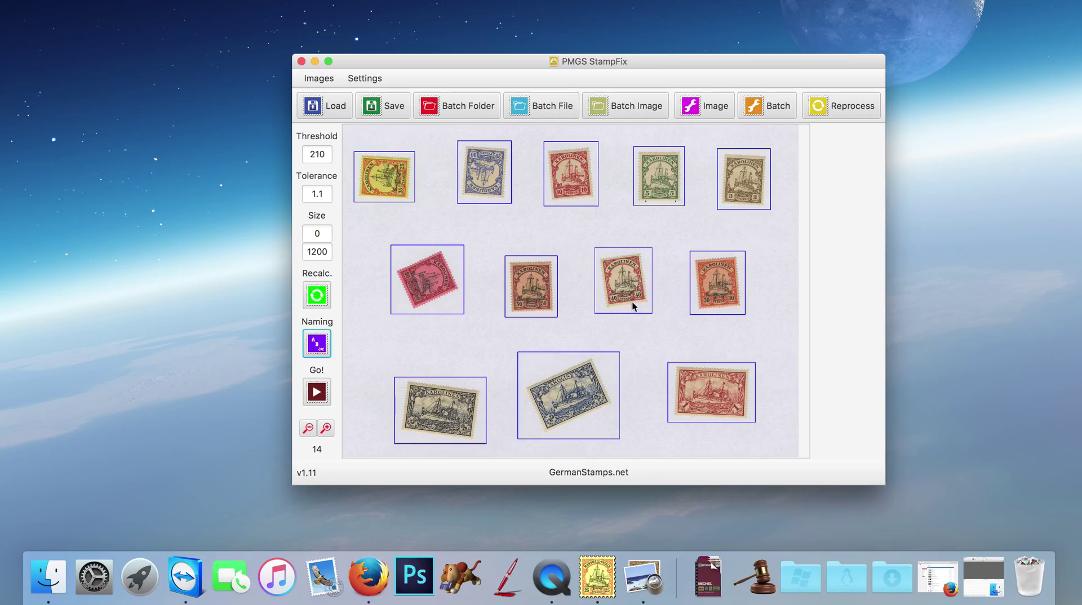
Step: Reload colonies_white 4.33.44 PM.jpeg as the batch image
{"action": "left_click", "coordinate": [330, 428]}
{"action": "left_click", "coordinate": [308, 428]}
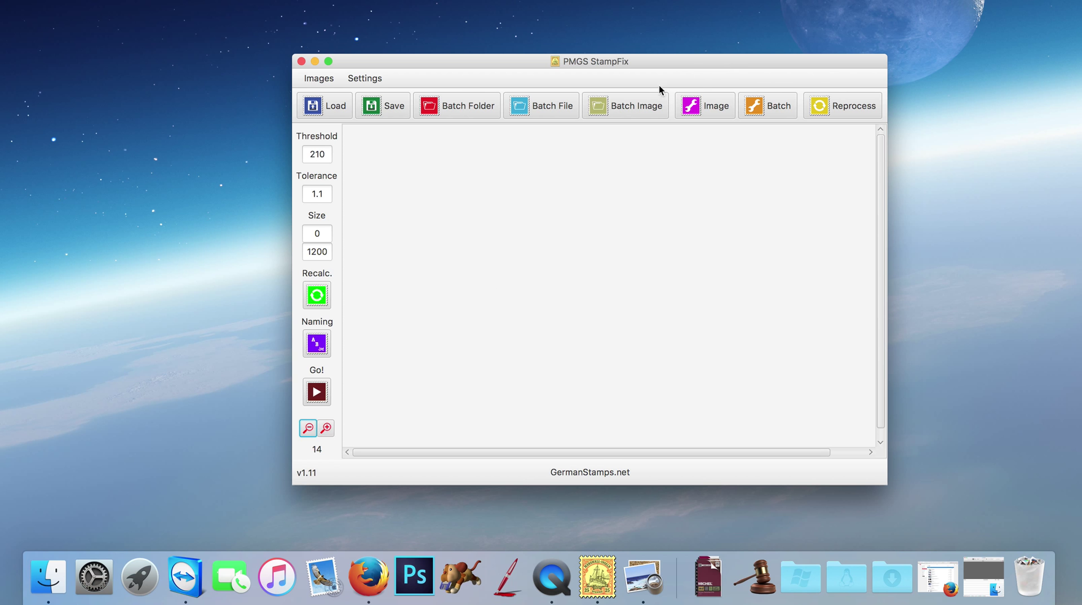
{"action": "left_click", "coordinate": [633, 106]}
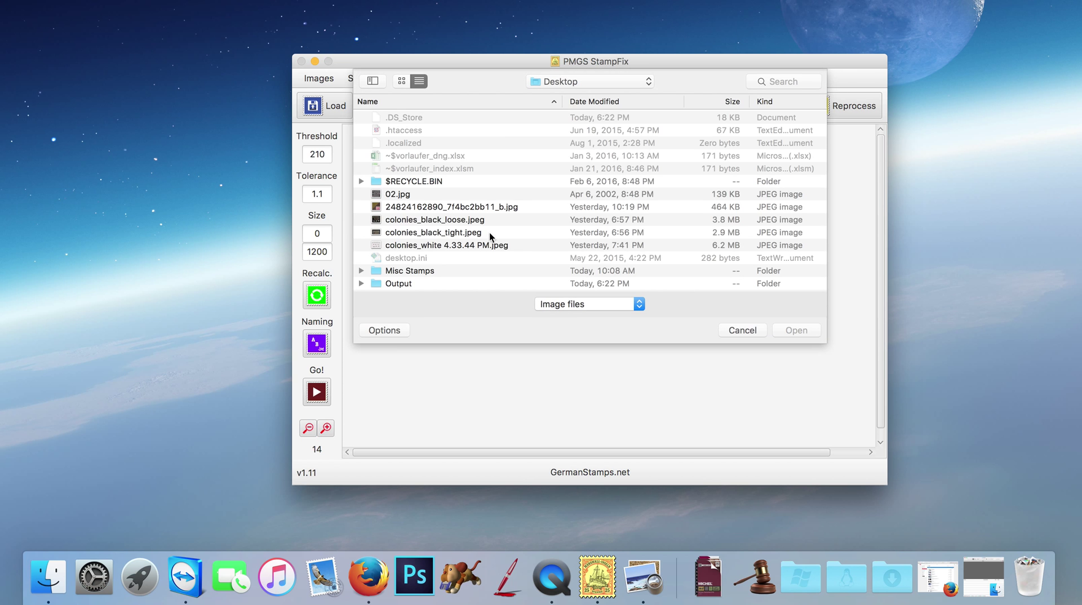
{"action": "double_click", "coordinate": [427, 247]}
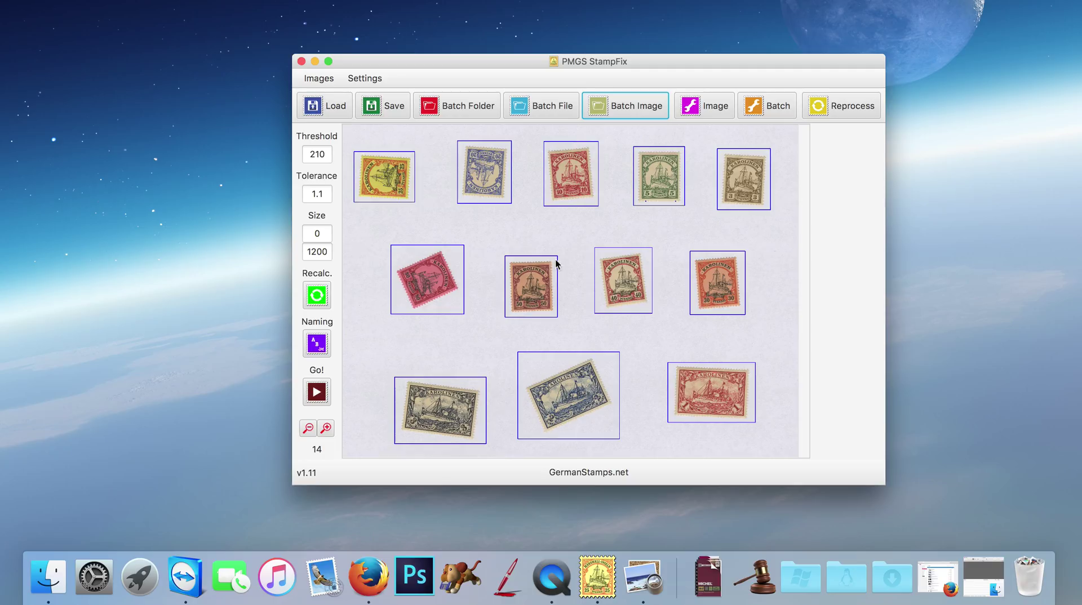
Step: Set the minimum stamp size to 500 and recalculate the detected stamps
{"action": "left_click", "coordinate": [327, 233]}
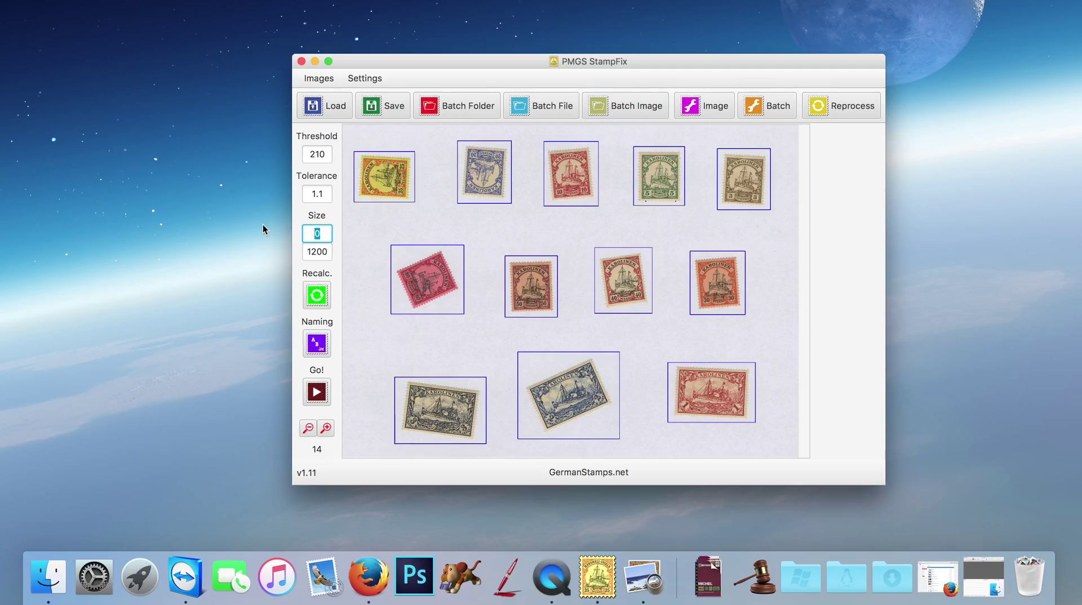
{"action": "key", "text": "BackSpace"}
{"action": "type", "text": "500"}
{"action": "left_click", "coordinate": [315, 299]}
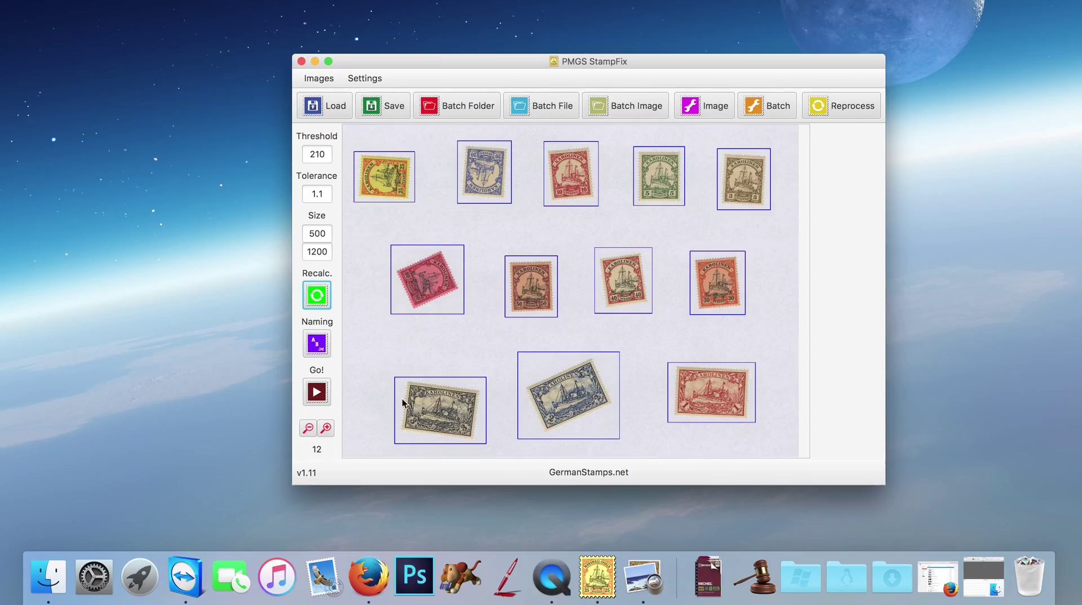
Step: Prepare the stamps for naming, set initial rotations of -90 for Pref_7, 90 for Pref_8 and 180 for Pref_12, and reprocess them
{"action": "left_click", "coordinate": [322, 347]}
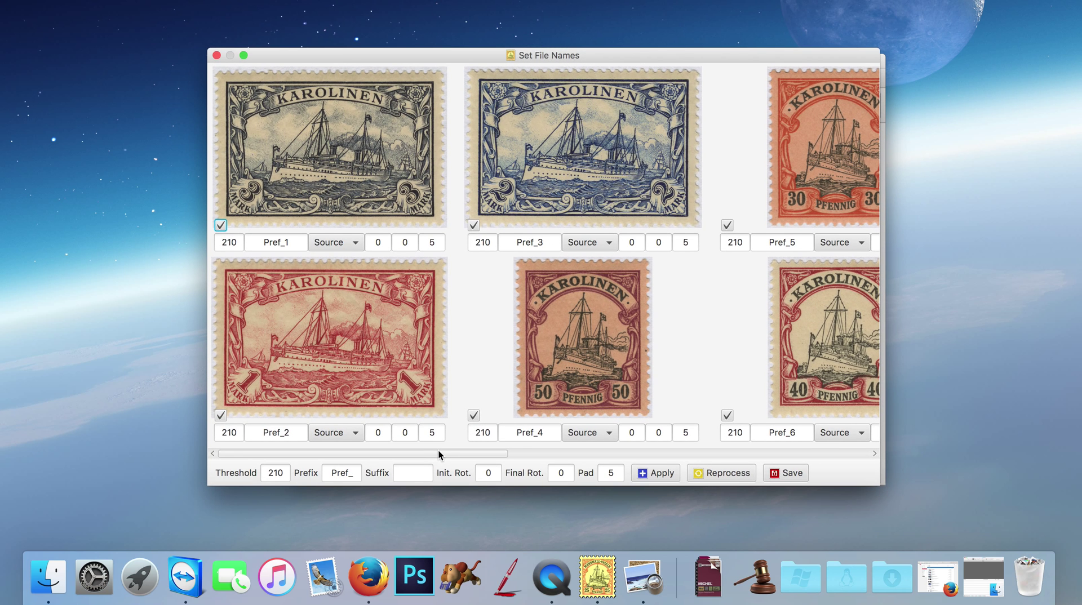
{"action": "left_click_drag", "start_coordinate": [440, 453], "coordinate": [683, 453]}
{"action": "left_click", "coordinate": [574, 432]}
{"action": "type", "text": "90"}
{"action": "left_click", "coordinate": [580, 239]}
{"action": "type", "text": "-90"}
{"action": "left_click_drag", "start_coordinate": [647, 456], "coordinate": [817, 451]}
{"action": "left_click", "coordinate": [807, 432]}
{"action": "type", "text": "180"}
{"action": "left_click", "coordinate": [738, 474]}
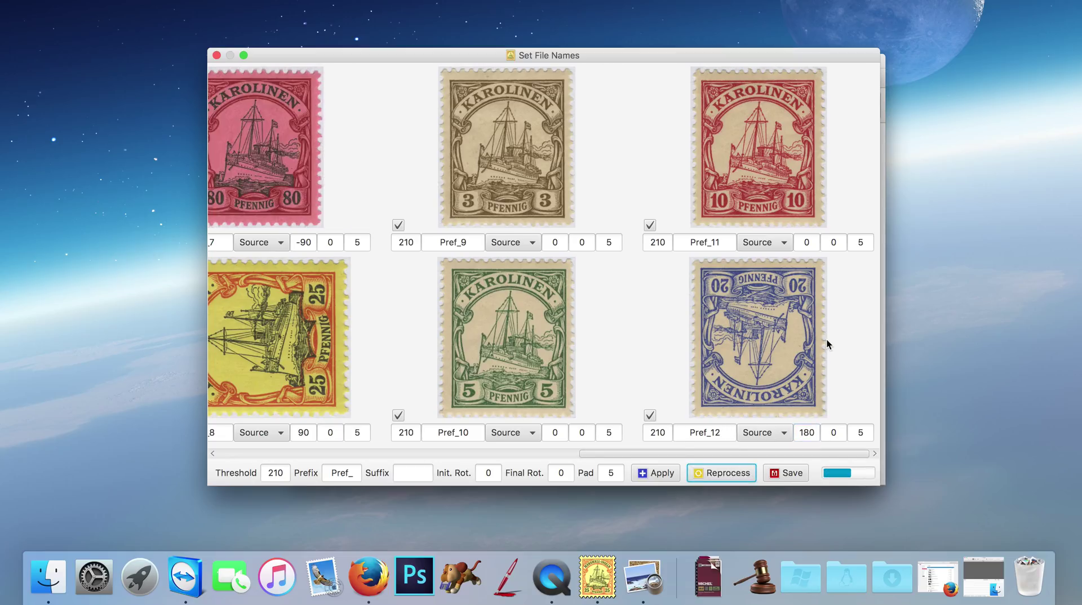
Step: Save the corrected stamp images and bring back the Output folder window
{"action": "left_click", "coordinate": [786, 473]}
{"action": "left_click", "coordinate": [629, 39]}
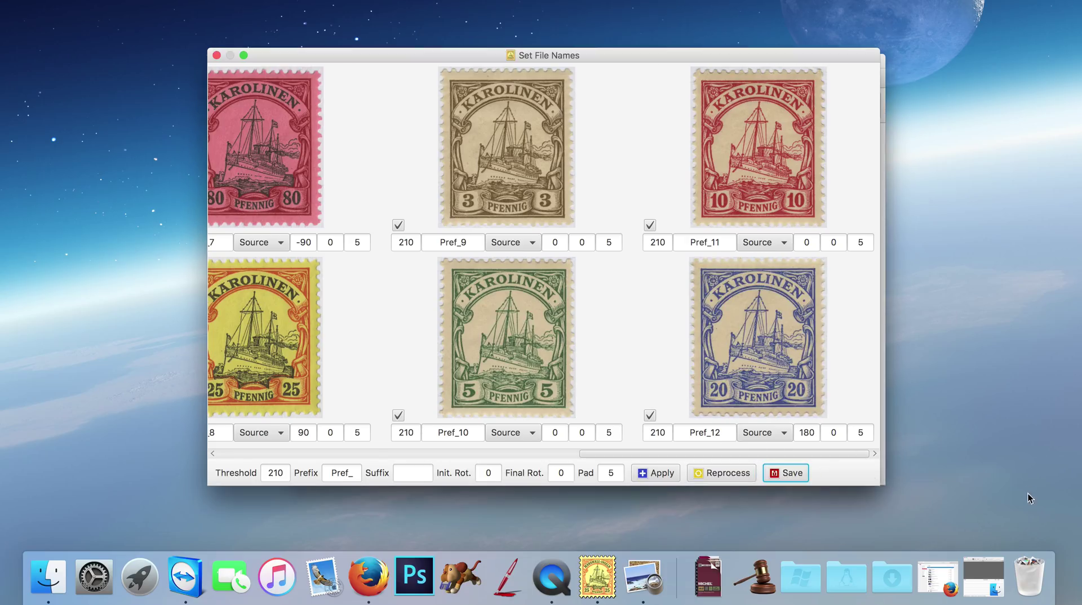
{"action": "left_click", "coordinate": [983, 576]}
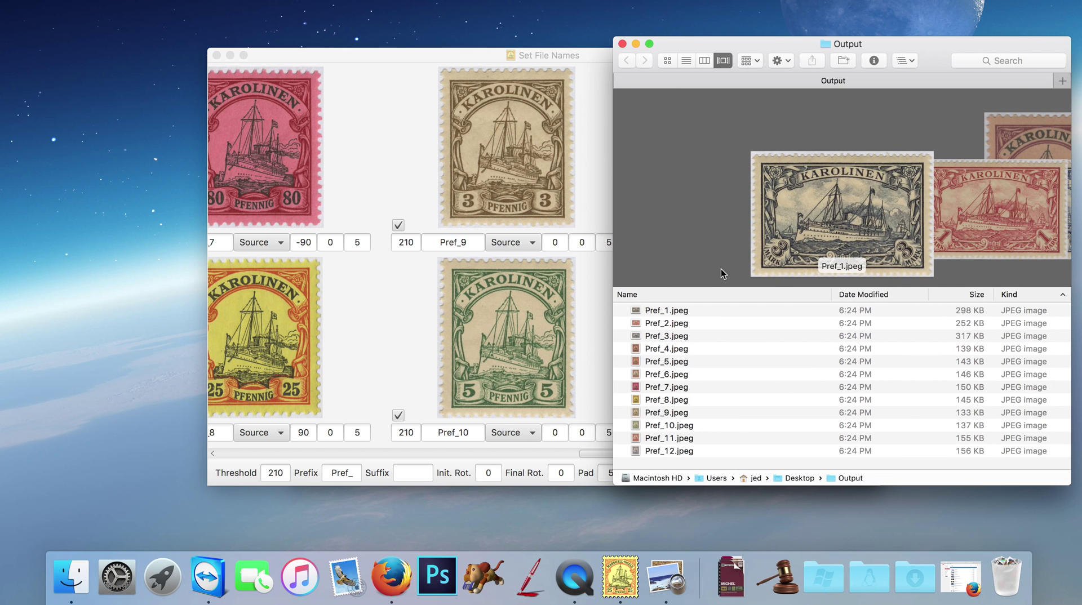
Step: Examine the previews of the saved Pref stamp files one after another, from Pref_1.jpeg to Pref_10.jpeg
{"action": "left_click", "coordinate": [683, 310]}
{"action": "key", "text": "Down"}
{"action": "key", "text": "Down"}
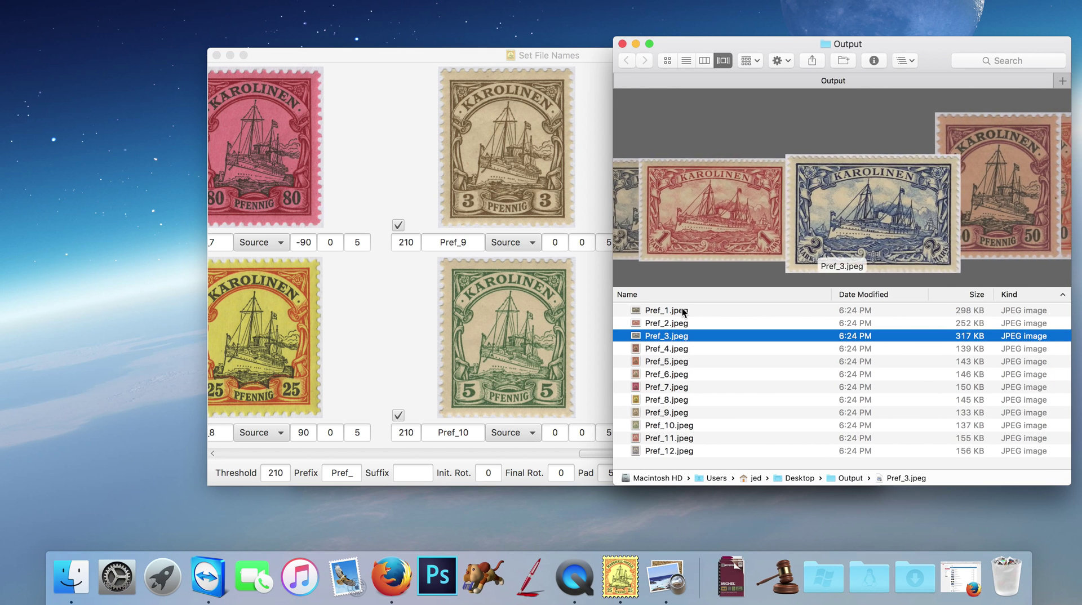
{"action": "key", "text": "Down"}
{"action": "key", "text": "Down"}
{"action": "key", "text": "Down"}
{"action": "key", "text": "Down"}
{"action": "key", "text": "Down"}
{"action": "key", "text": "Down"}
{"action": "key", "text": "Down"}
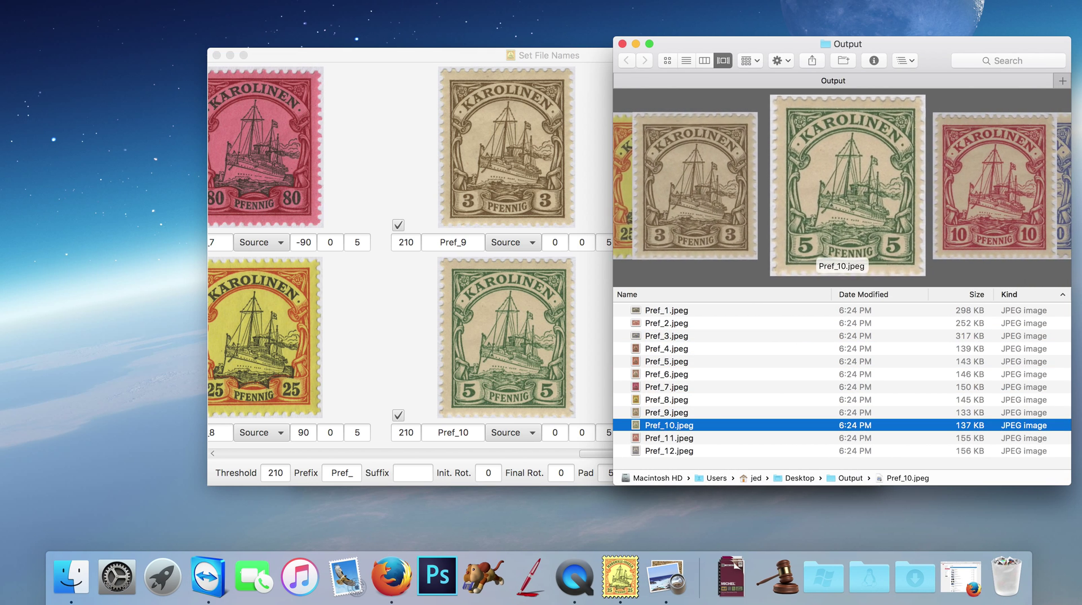
Step: Close the Output folder and the file naming window and return to the main StampFix window
{"action": "left_click", "coordinate": [622, 43]}
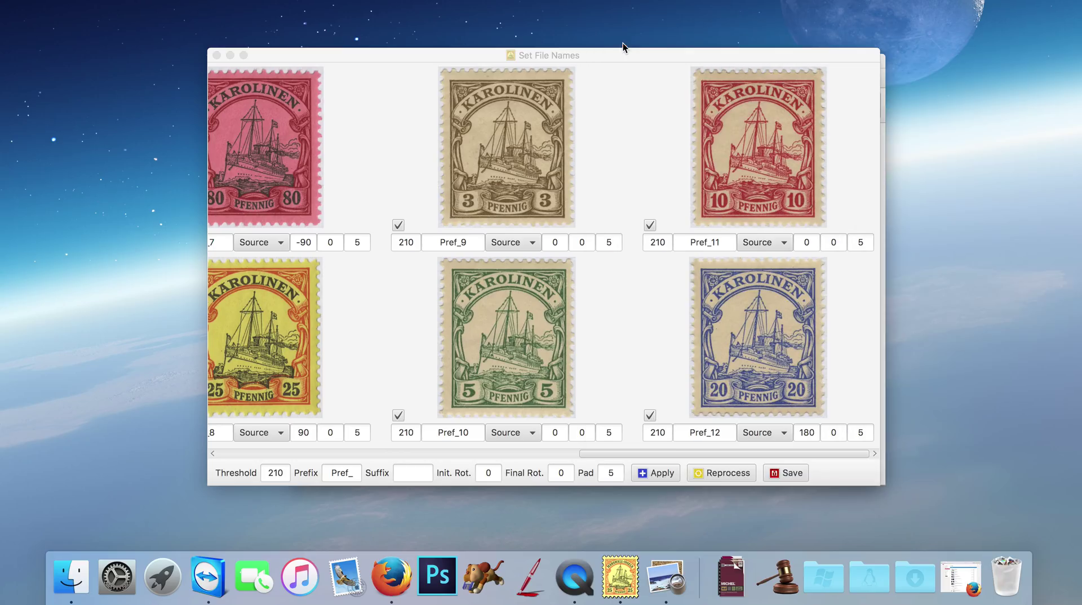
{"action": "left_click", "coordinate": [216, 54]}
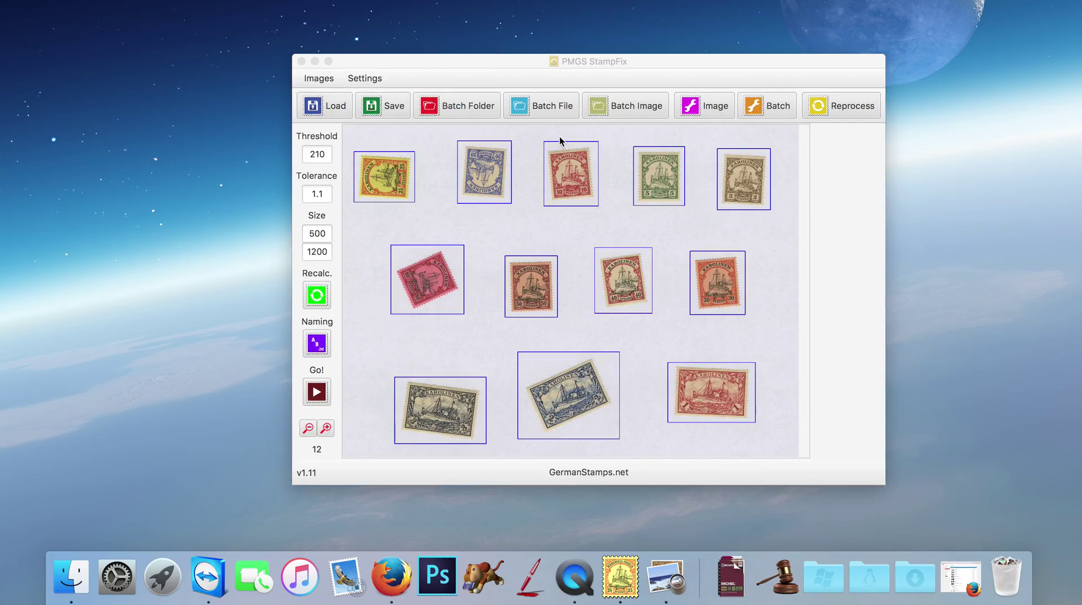
{"action": "left_click", "coordinate": [618, 67]}
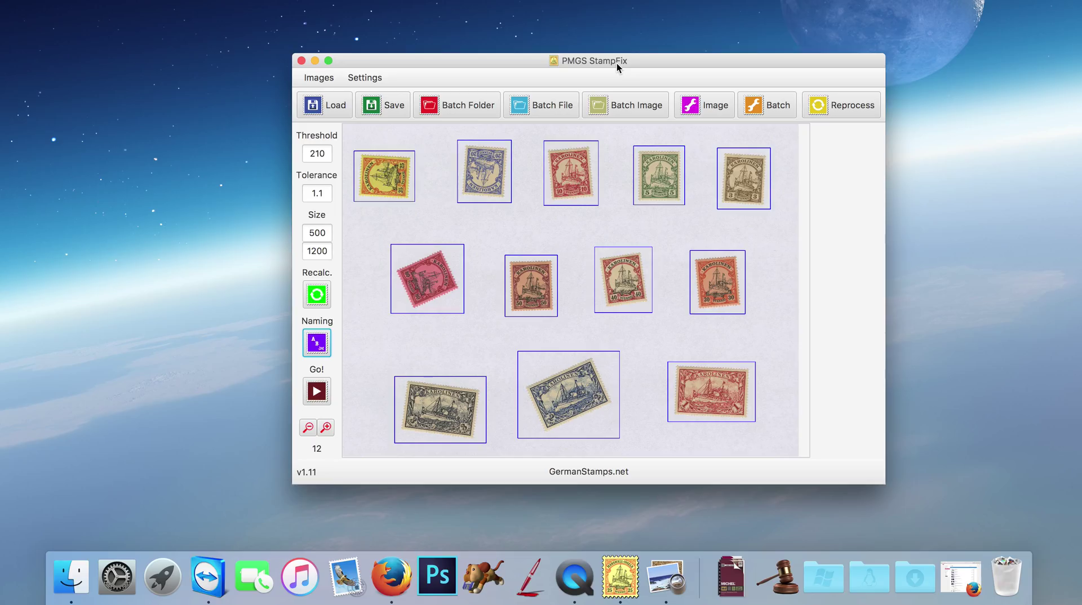
Step: Load the test_black PNG scan from the Desktop as the batch image
{"action": "left_click", "coordinate": [604, 110]}
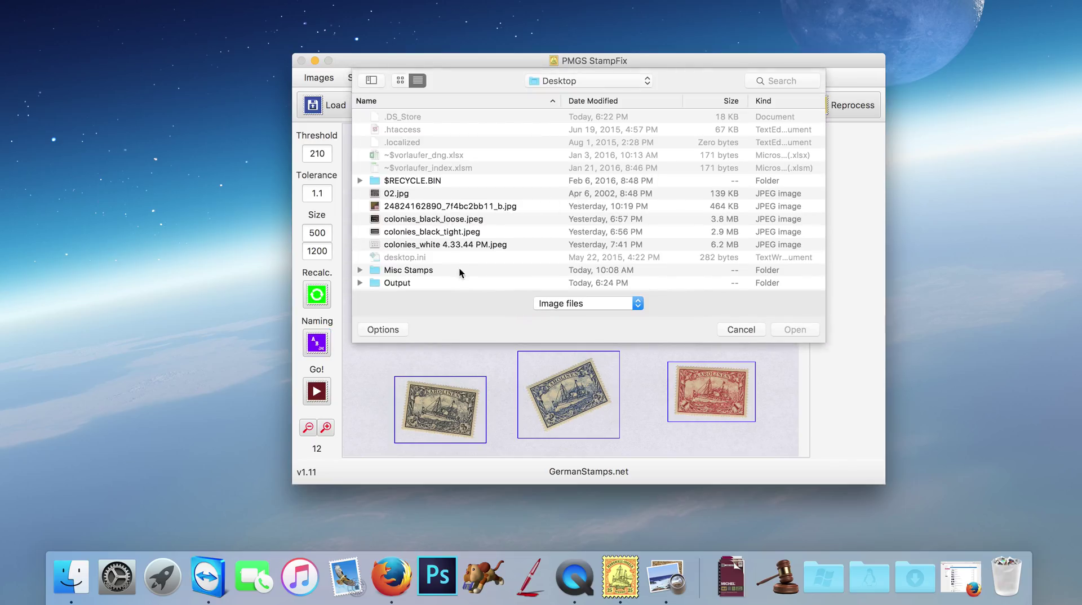
{"action": "scroll", "coordinate": [450, 262], "scroll_direction": "down", "scroll_amount": 3}
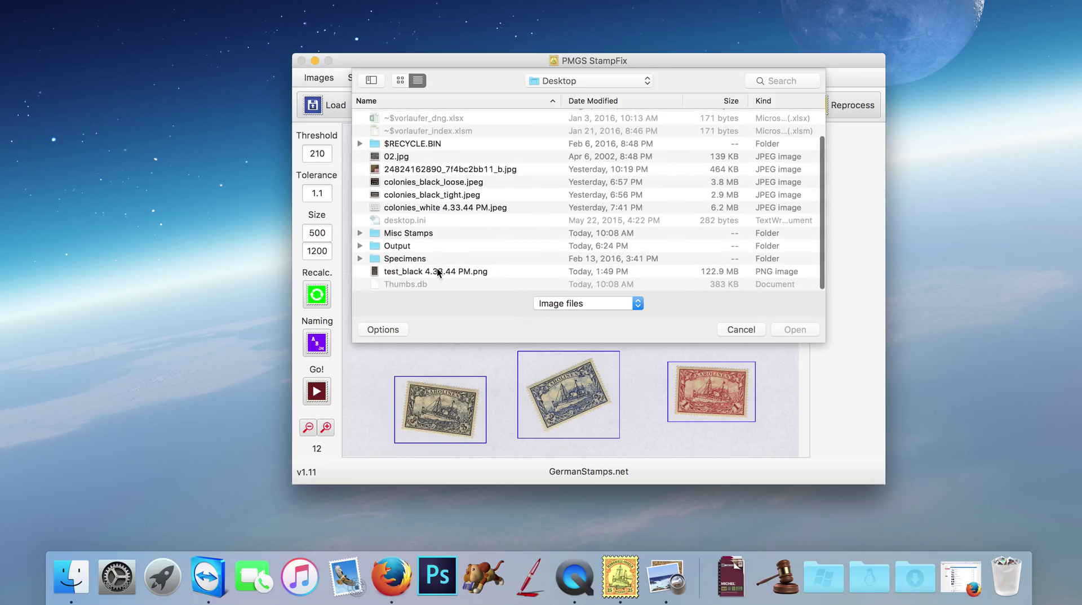
{"action": "left_click", "coordinate": [439, 272]}
{"action": "left_click", "coordinate": [794, 333]}
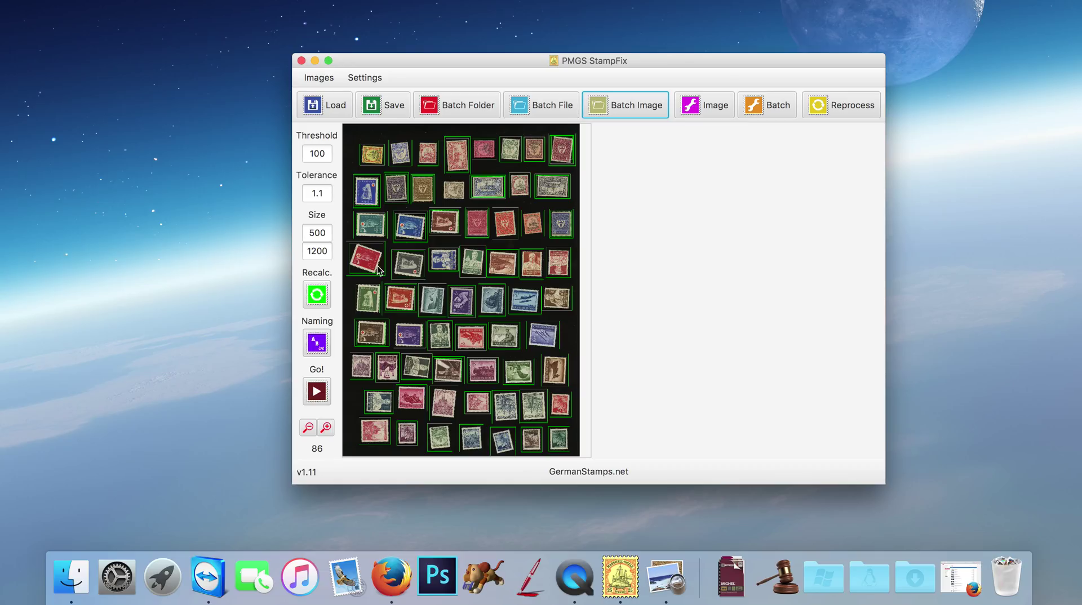
Step: Inspect the detection boxes around the stamps on the black scan at different magnifications
{"action": "left_click", "coordinate": [330, 428]}
{"action": "left_click", "coordinate": [327, 428]}
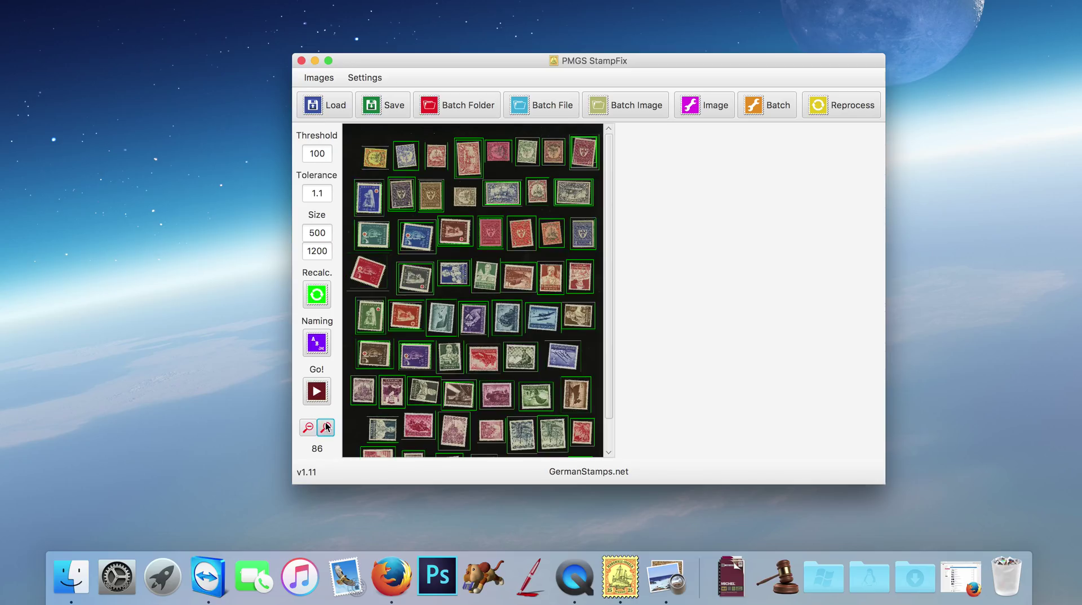
{"action": "left_click", "coordinate": [325, 428]}
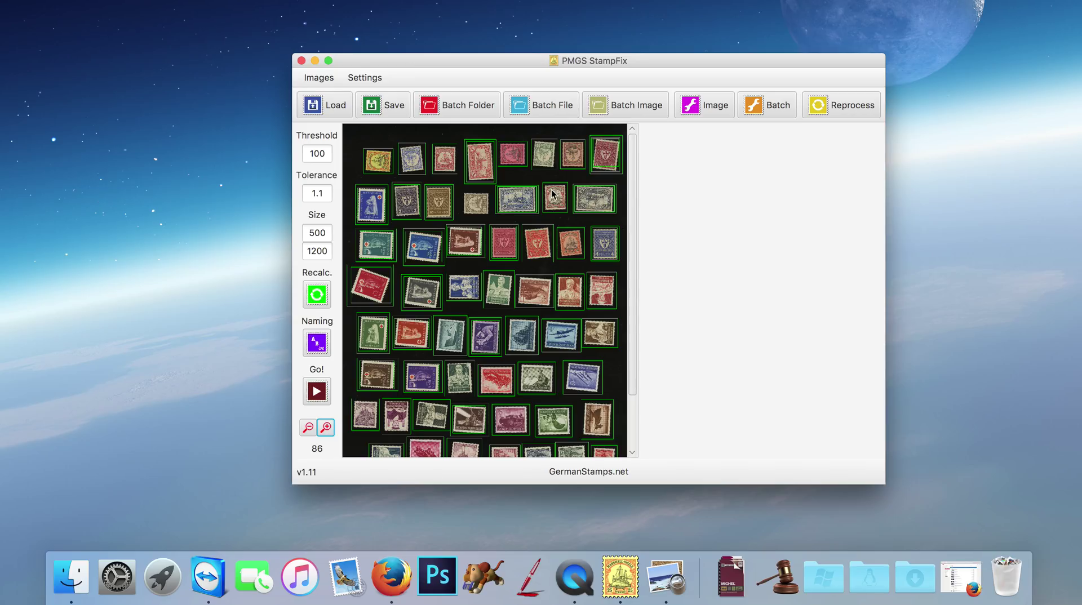
{"action": "left_click", "coordinate": [308, 429]}
{"action": "left_click", "coordinate": [307, 429]}
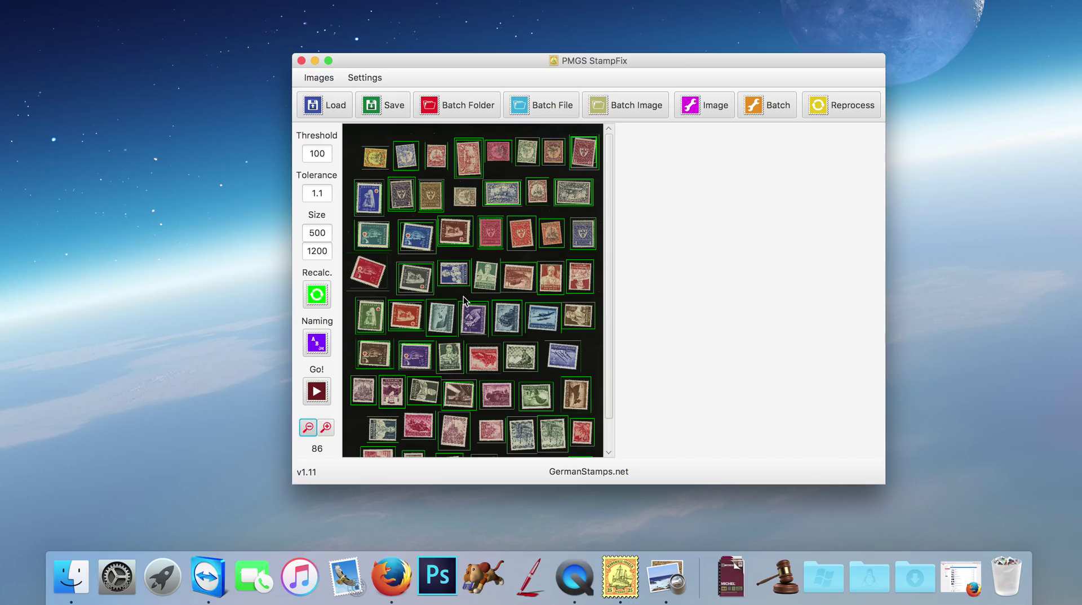
{"action": "key", "text": "space"}
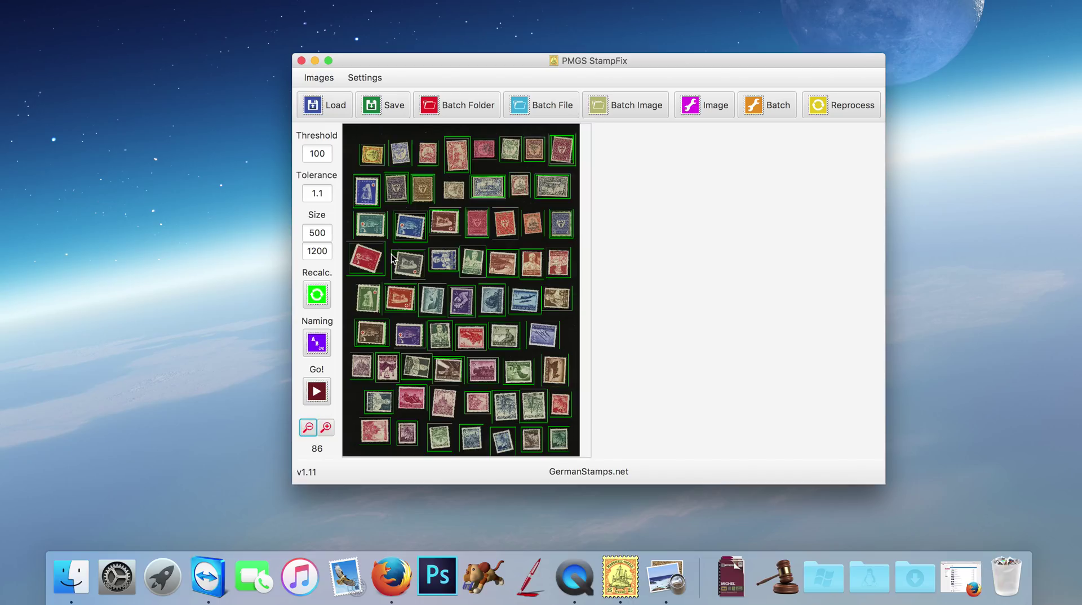
Step: Set the detection threshold to 30 and recalculate the stamp detection on the black scan
{"action": "left_click", "coordinate": [327, 153]}
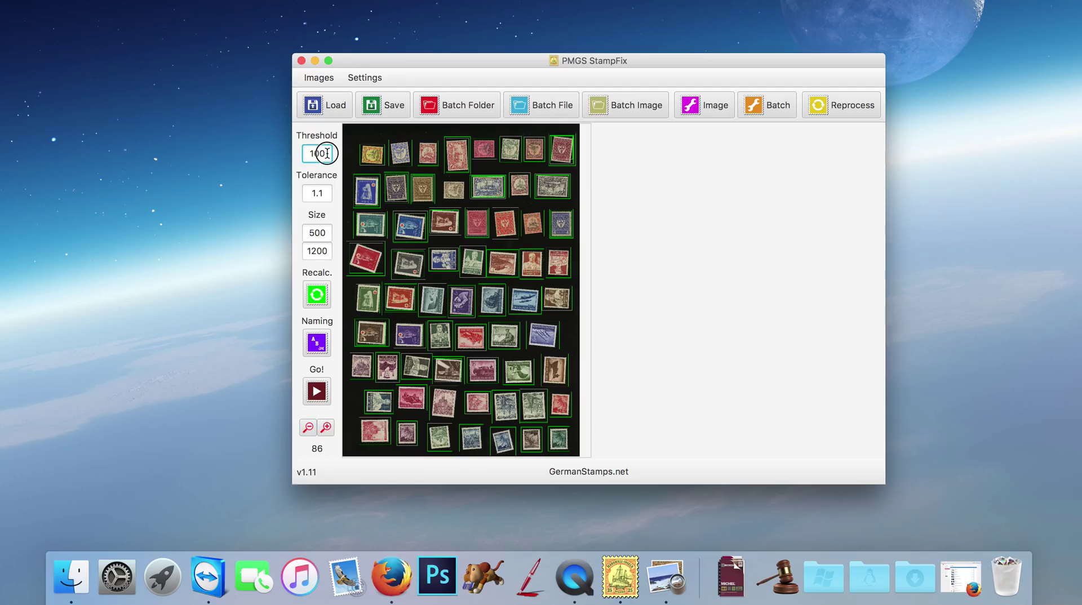
{"action": "left_click_drag", "start_coordinate": [326, 153], "coordinate": [293, 154]}
{"action": "type", "text": "30"}
{"action": "left_click", "coordinate": [317, 295]}
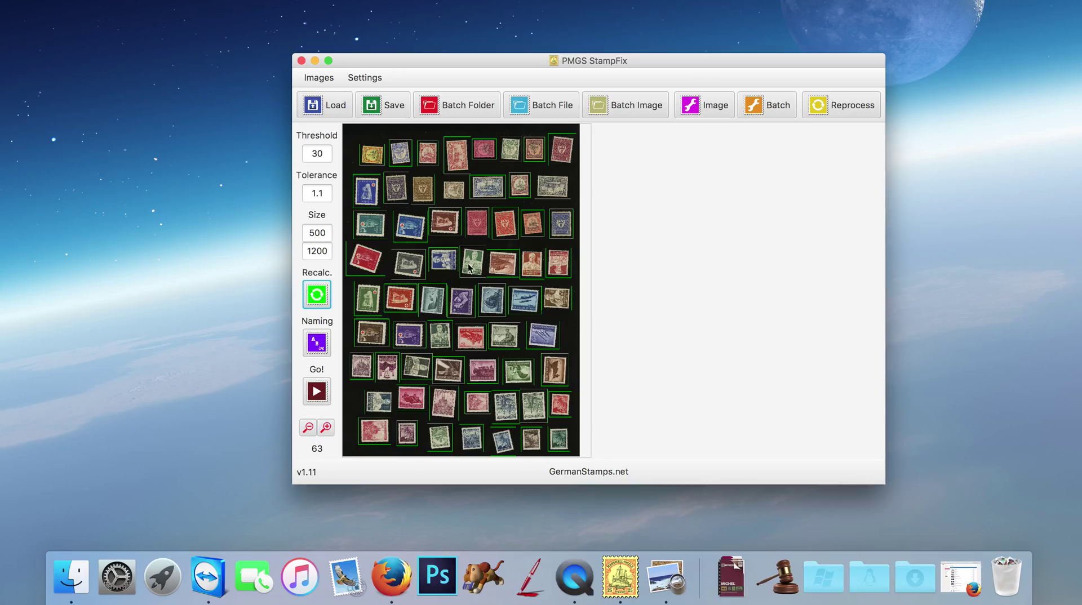
Step: Open the file naming window for the detected stamps and set the initial rotation of Pref_2 to 180
{"action": "left_click", "coordinate": [315, 342]}
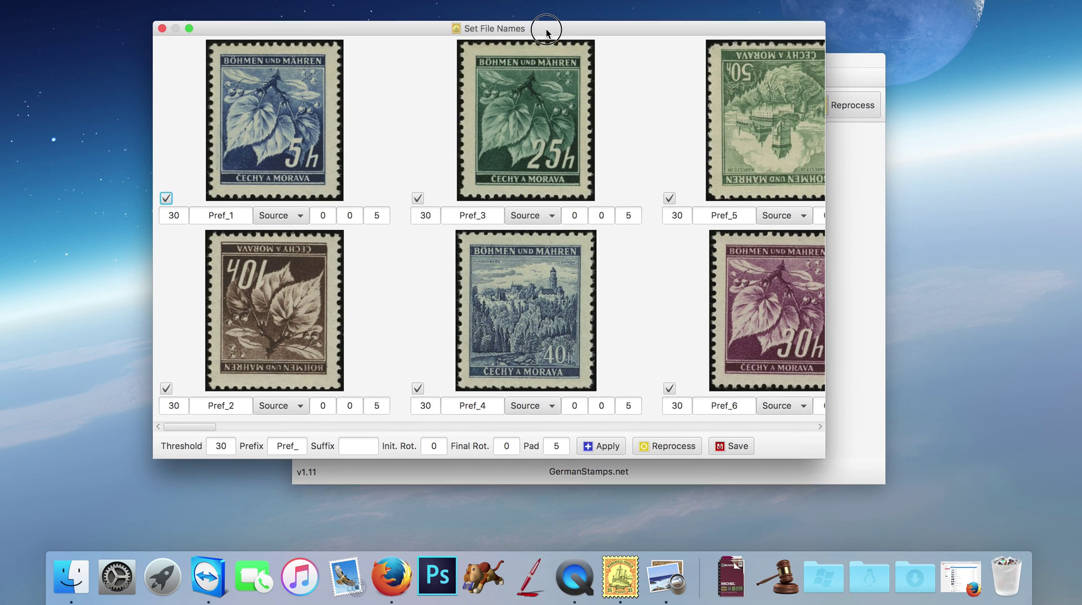
{"action": "left_click_drag", "start_coordinate": [550, 19], "coordinate": [550, 50]}
{"action": "double_click", "coordinate": [333, 427]}
{"action": "type", "text": "180"}
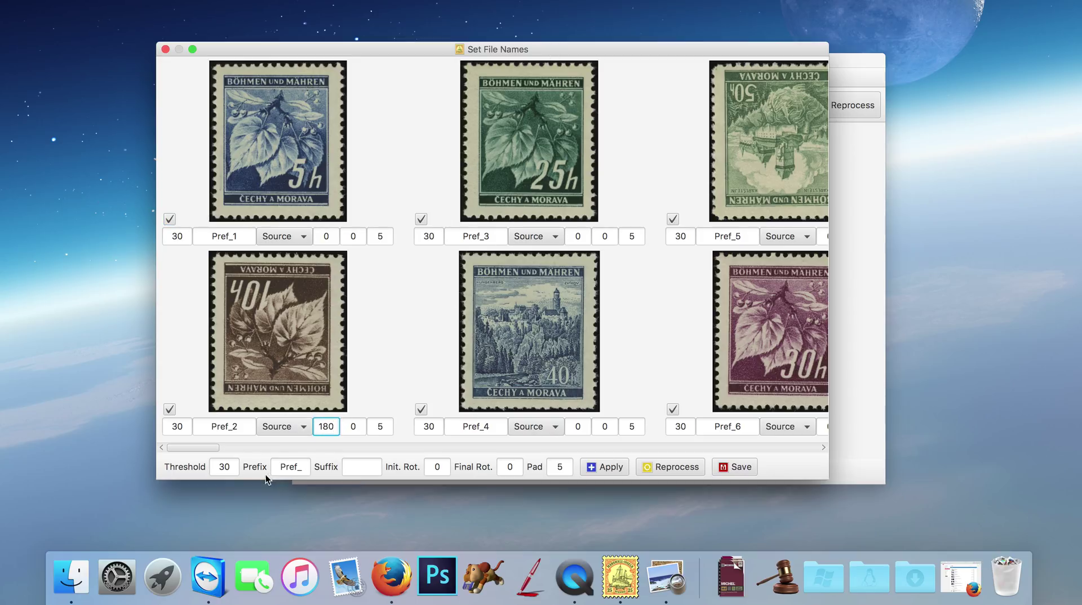
Step: Set the Pref_18 stamp's initial rotation to -90 and its threshold to 100
{"action": "left_click_drag", "start_coordinate": [205, 447], "coordinate": [356, 449]}
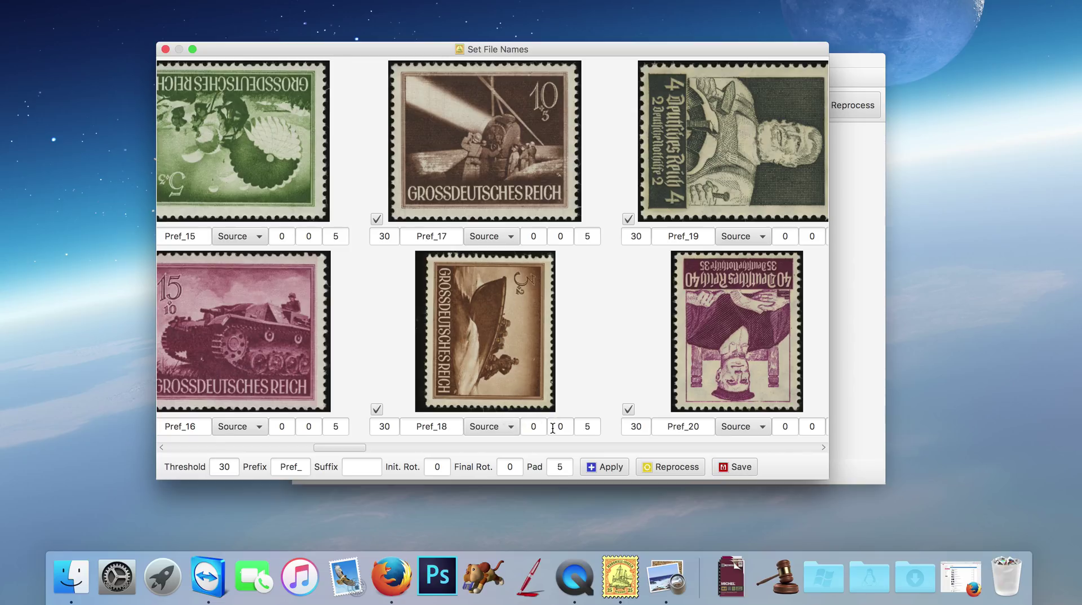
{"action": "left_click", "coordinate": [533, 427]}
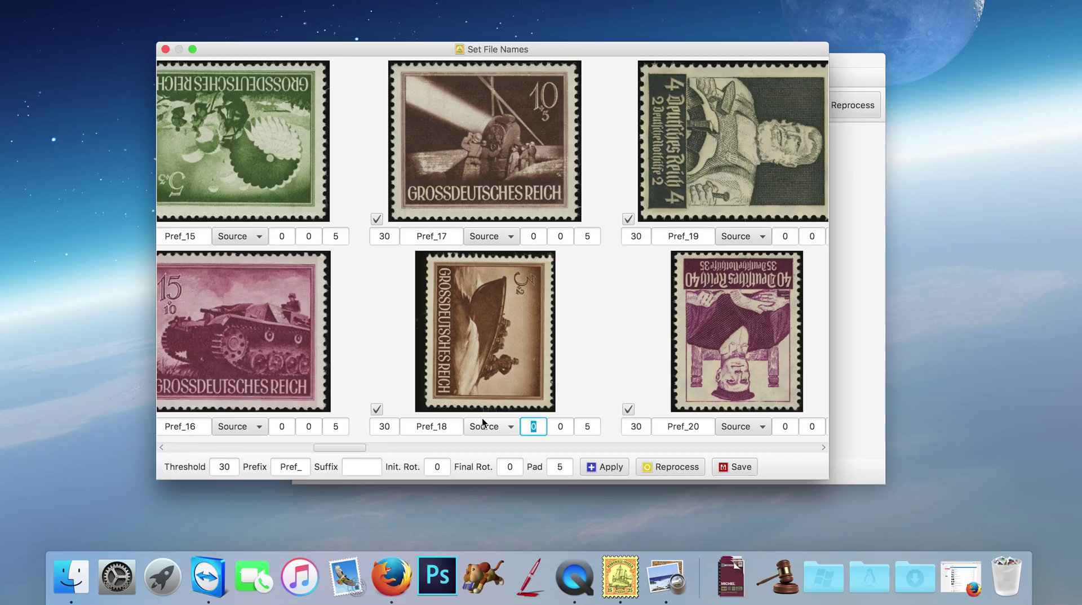
{"action": "type", "text": "-90"}
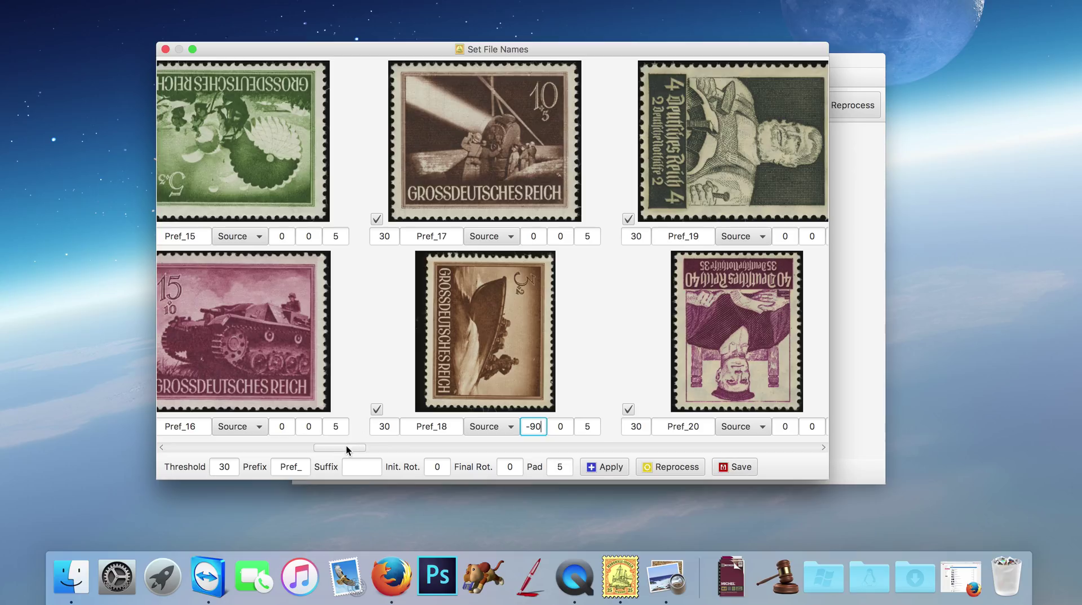
{"action": "double_click", "coordinate": [397, 429]}
{"action": "type", "text": "100"}
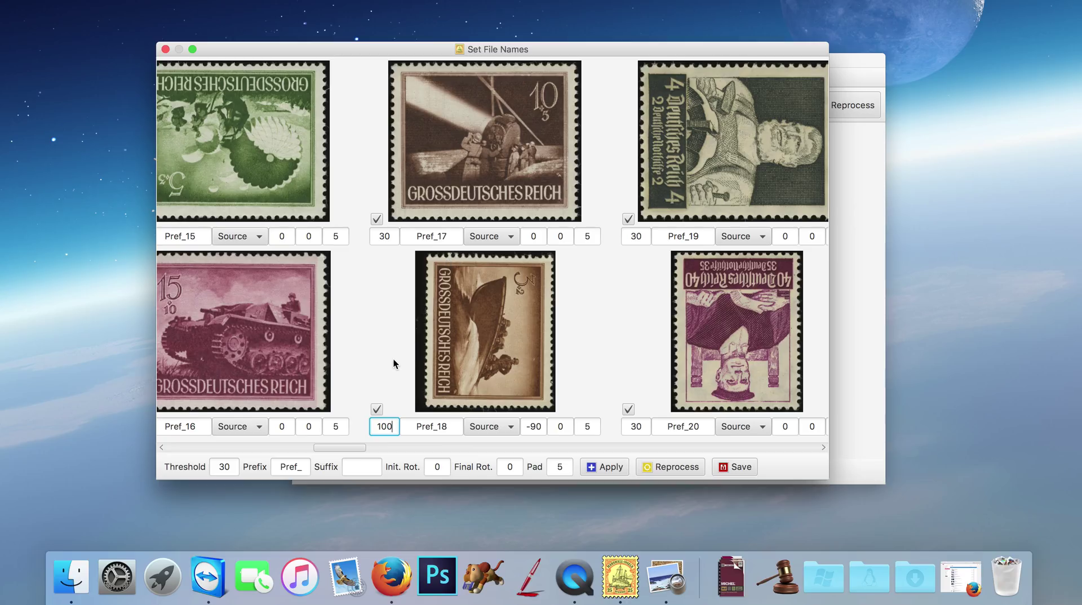
Step: Set the Pref_35 stamp's initial rotation to -90 and its threshold to 100
{"action": "left_click_drag", "start_coordinate": [343, 448], "coordinate": [530, 446]}
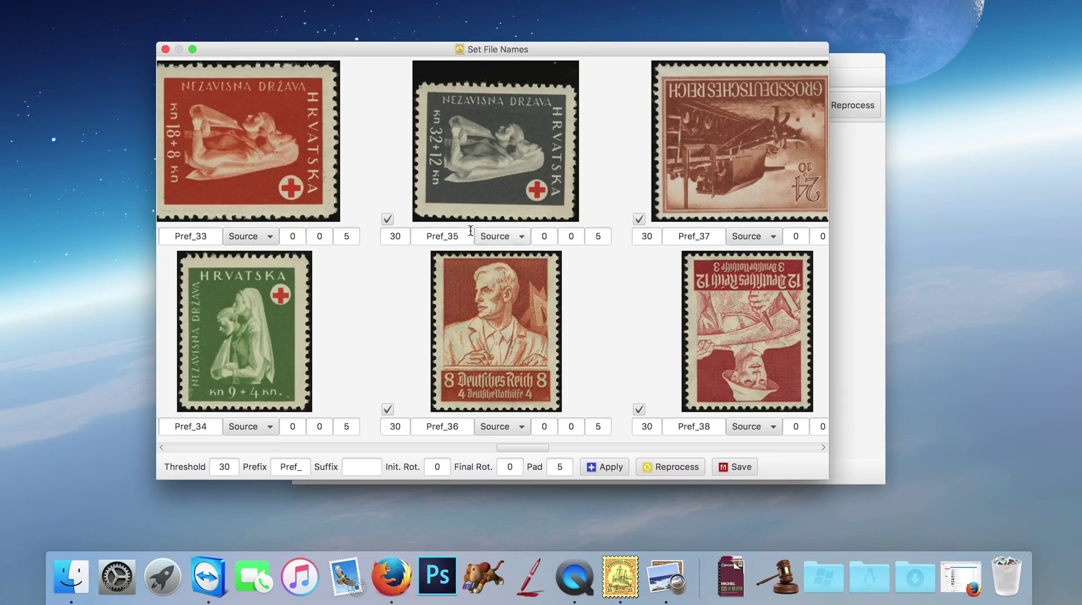
{"action": "left_click", "coordinate": [544, 236]}
{"action": "type", "text": "-90"}
{"action": "left_click", "coordinate": [396, 236]}
{"action": "key", "text": "BackSpace"}
{"action": "type", "text": "100"}
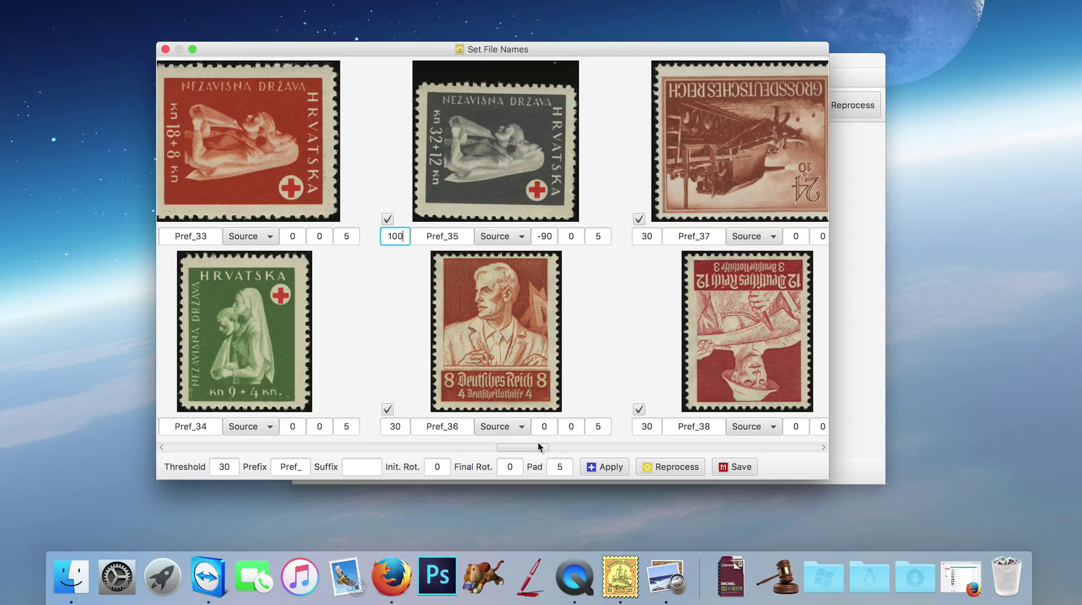
Step: Reprocess the stamps with the changed settings and check the new crops of Pref_35 and Pref_18
{"action": "left_click_drag", "start_coordinate": [529, 448], "coordinate": [504, 447]}
{"action": "left_click", "coordinate": [665, 468]}
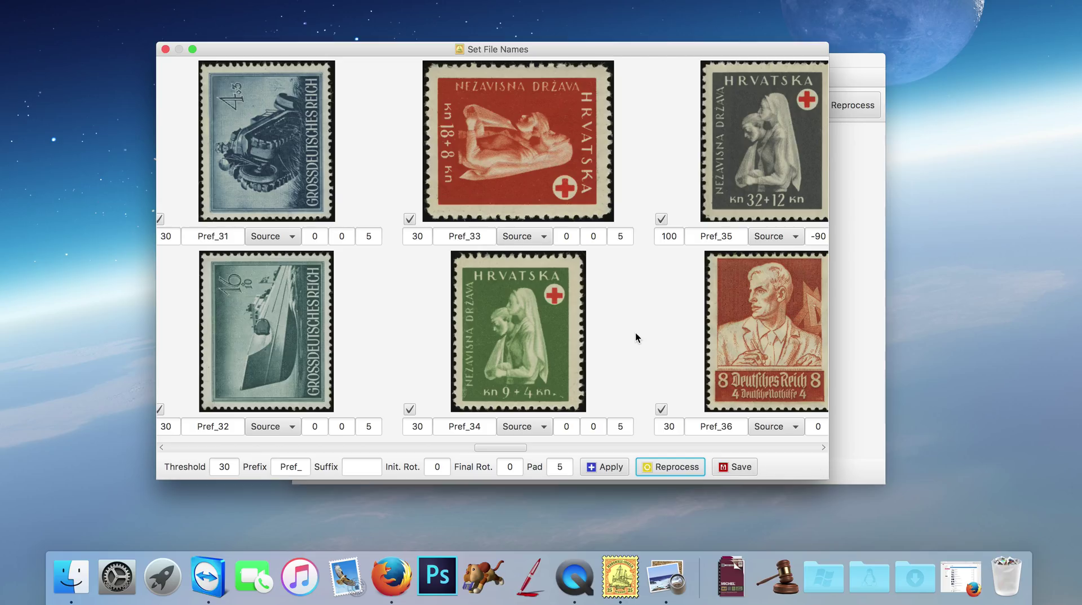
{"action": "left_click_drag", "start_coordinate": [505, 448], "coordinate": [525, 447]}
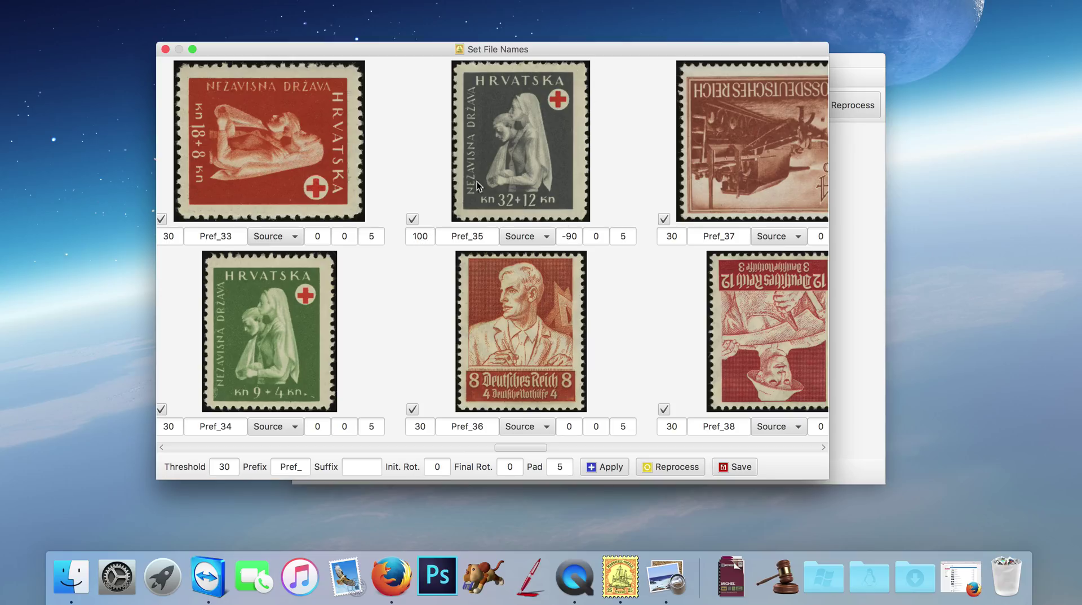
{"action": "left_click_drag", "start_coordinate": [524, 451], "coordinate": [363, 438]}
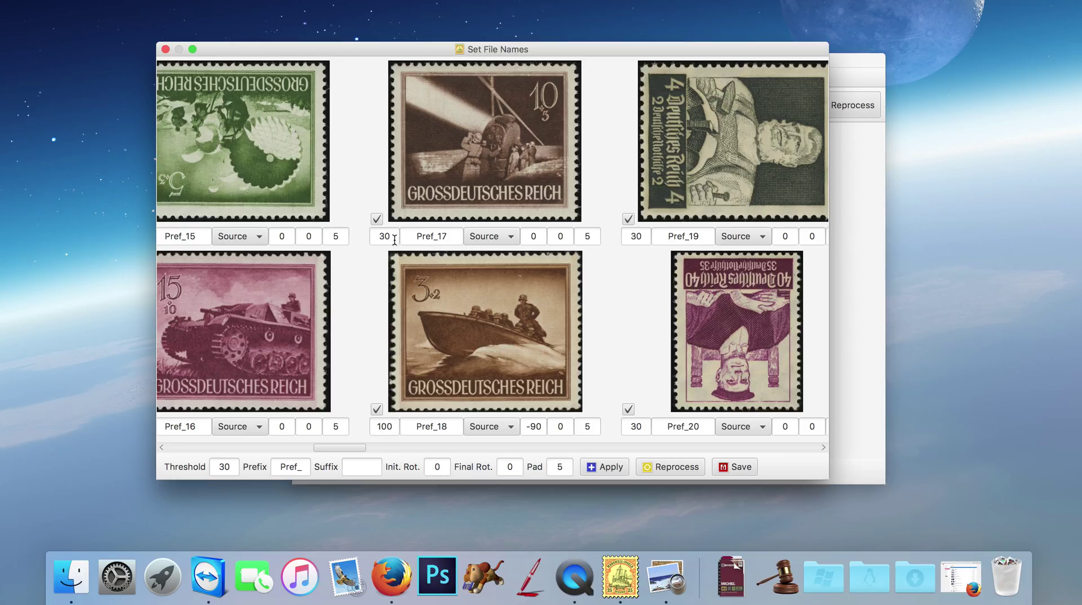
Step: Set the threshold of Pref_63 to 100 and the initial rotation of Pref_61 and Pref_62 to 180, and reprocess the stamps
{"action": "left_click_drag", "start_coordinate": [340, 449], "coordinate": [817, 449]}
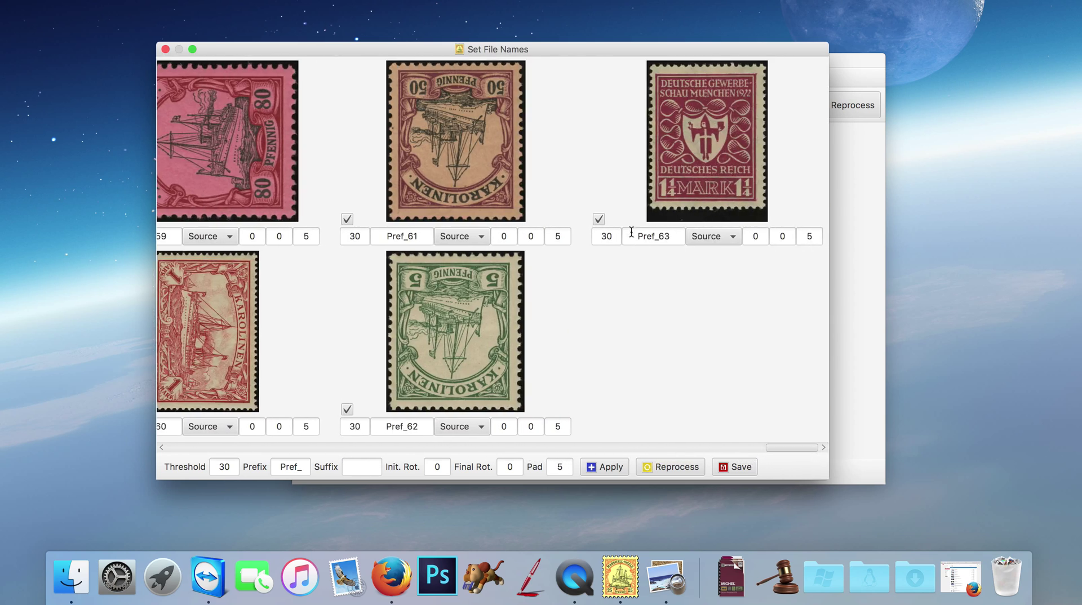
{"action": "left_click_drag", "start_coordinate": [619, 236], "coordinate": [544, 236]}
{"action": "type", "text": "100"}
{"action": "left_click", "coordinate": [510, 233]}
{"action": "type", "text": "180"}
{"action": "left_click", "coordinate": [510, 426]}
{"action": "type", "text": "180"}
{"action": "left_click", "coordinate": [669, 467]}
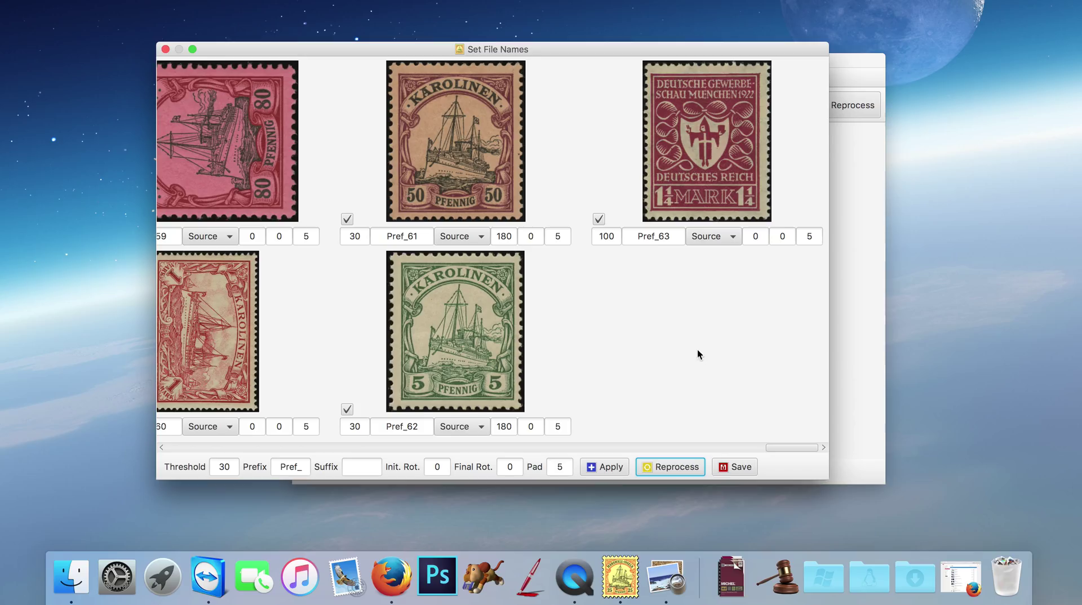
Step: Move all the old Pref JPEG files from the Output folder to the Trash
{"action": "left_click_drag", "start_coordinate": [603, 44], "coordinate": [439, 24]}
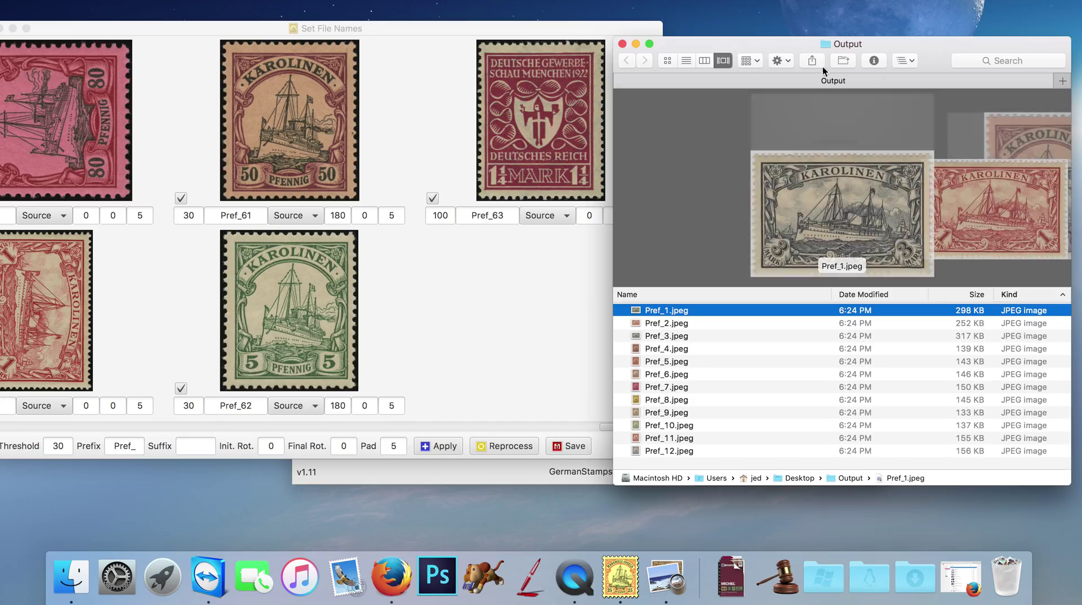
{"action": "key", "text": "super+a"}
{"action": "left_click_drag", "start_coordinate": [691, 385], "coordinate": [1002, 558]}
Step: Save all the named stamps into the emptied Output folder and dismiss the save summary
{"action": "left_click_drag", "start_coordinate": [690, 44], "coordinate": [757, 28]}
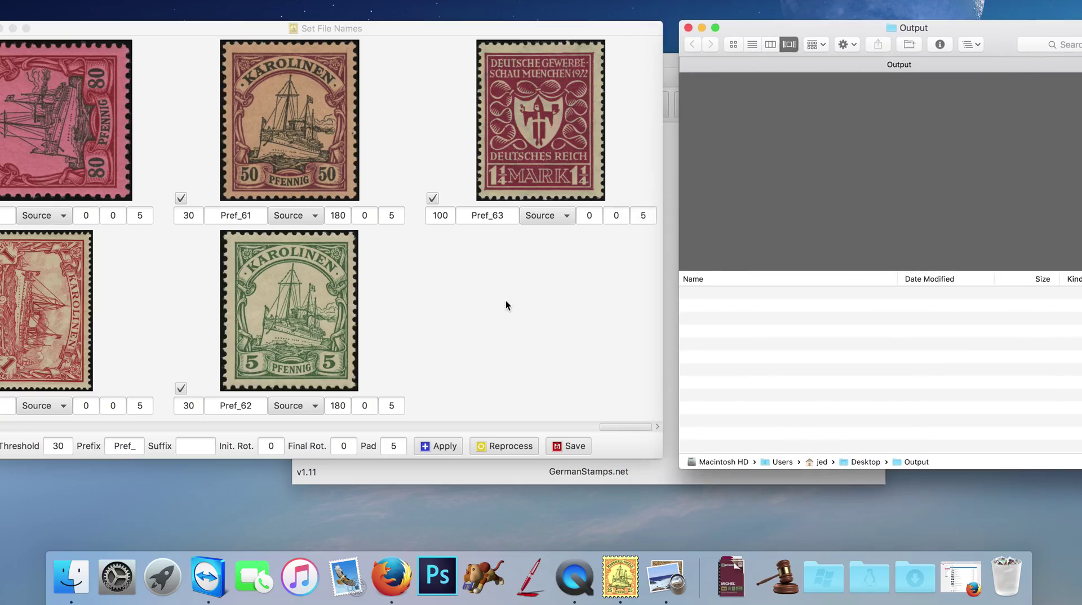
{"action": "left_click", "coordinate": [565, 446]}
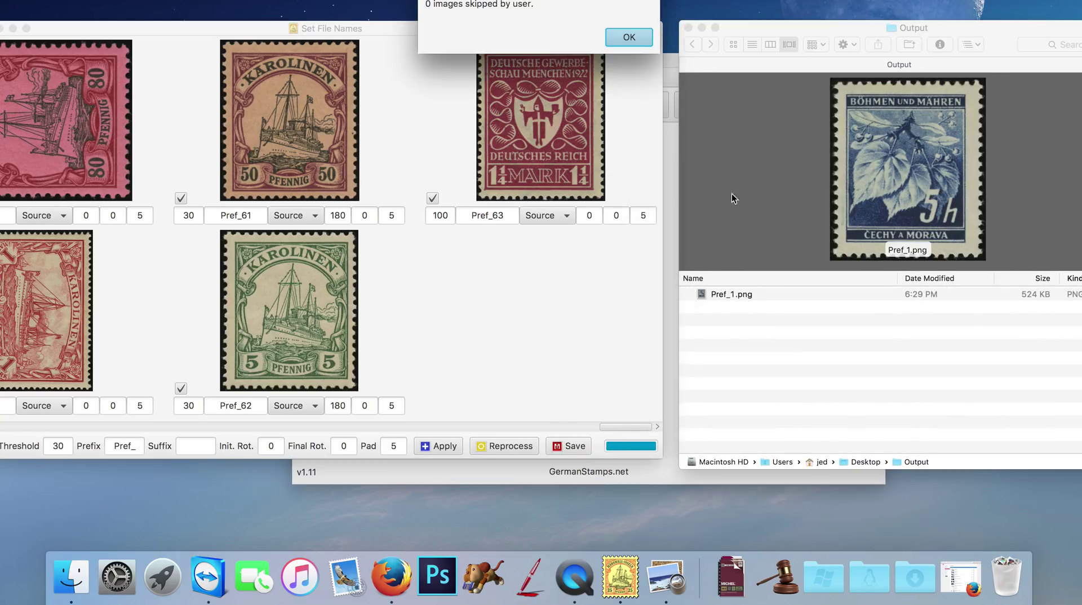
{"action": "left_click", "coordinate": [630, 39]}
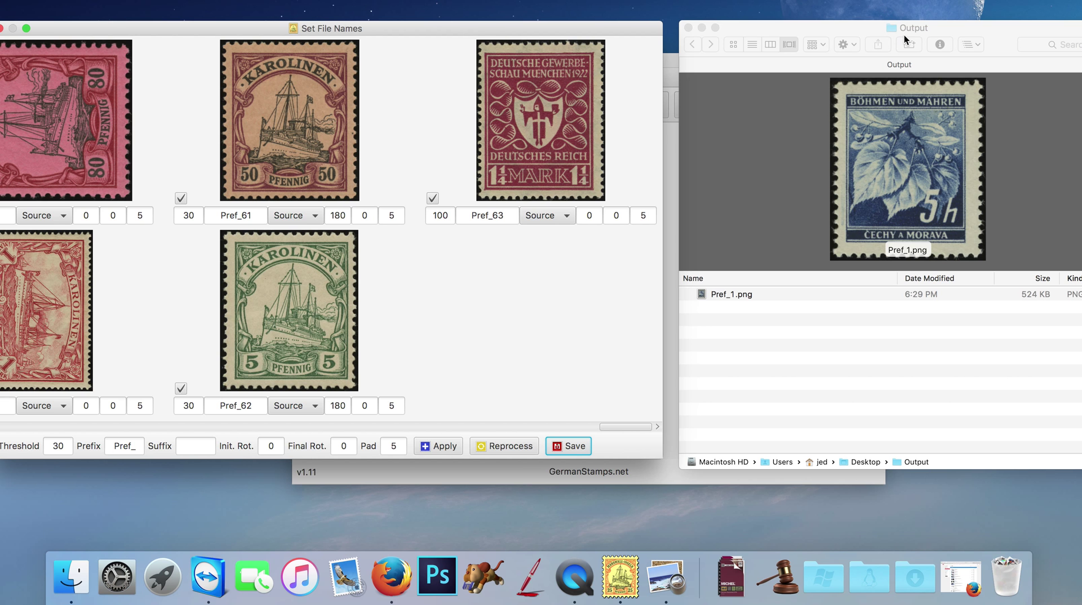
Step: Examine the previews of the saved PNG stamp files in the Output folder one after another, up to Pref_43.png
{"action": "left_click_drag", "start_coordinate": [904, 35], "coordinate": [860, 31]}
{"action": "left_click", "coordinate": [678, 291]}
{"action": "key", "text": "Down"}
{"action": "key", "text": "Down"}
{"action": "key", "text": "Down"}
{"action": "key", "text": "Down"}
{"action": "key", "text": "Down"}
{"action": "key", "text": "Down"}
{"action": "key", "text": "Down"}
{"action": "key", "text": "Down"}
{"action": "key", "text": "Down"}
{"action": "key", "text": "Down"}
{"action": "key", "text": "Down"}
{"action": "key", "text": "Down"}
{"action": "key", "text": "Down"}
{"action": "key", "text": "Down"}
{"action": "key", "text": "Down"}
{"action": "key", "text": "Down"}
{"action": "key", "text": "Down"}
{"action": "key", "text": "Down"}
{"action": "key", "text": "Down"}
{"action": "key", "text": "Down"}
{"action": "key", "text": "Down"}
{"action": "key", "text": "Down"}
{"action": "key", "text": "Down"}
{"action": "key", "text": "Down"}
{"action": "key", "text": "Down"}
{"action": "key", "text": "Down"}
{"action": "key", "text": "Down"}
{"action": "key", "text": "Down"}
{"action": "key", "text": "Down"}
{"action": "key", "text": "Down"}
{"action": "key", "text": "Down"}
{"action": "key", "text": "Down"}
{"action": "key", "text": "Down"}
{"action": "key", "text": "Down"}
{"action": "key", "text": "Down"}
{"action": "key", "text": "Down"}
{"action": "key", "text": "Down"}
{"action": "key", "text": "Down"}
{"action": "key", "text": "Down"}
{"action": "key", "text": "Down"}
{"action": "key", "text": "Down"}
{"action": "key", "text": "Down"}
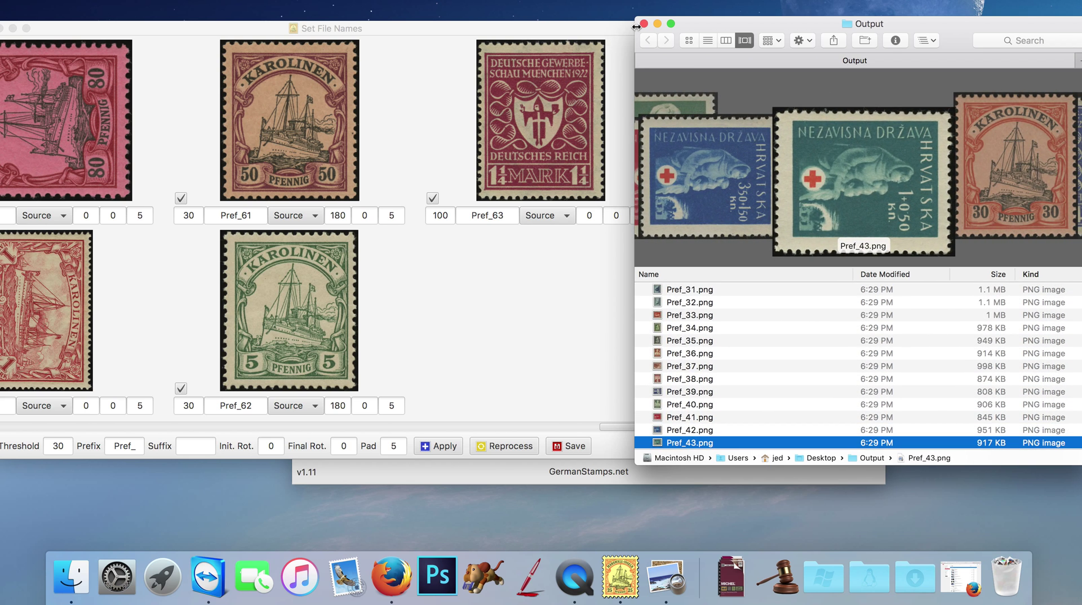
Step: Close the file naming window and return to the main StampFix window
{"action": "left_click_drag", "start_coordinate": [461, 24], "coordinate": [711, 52]}
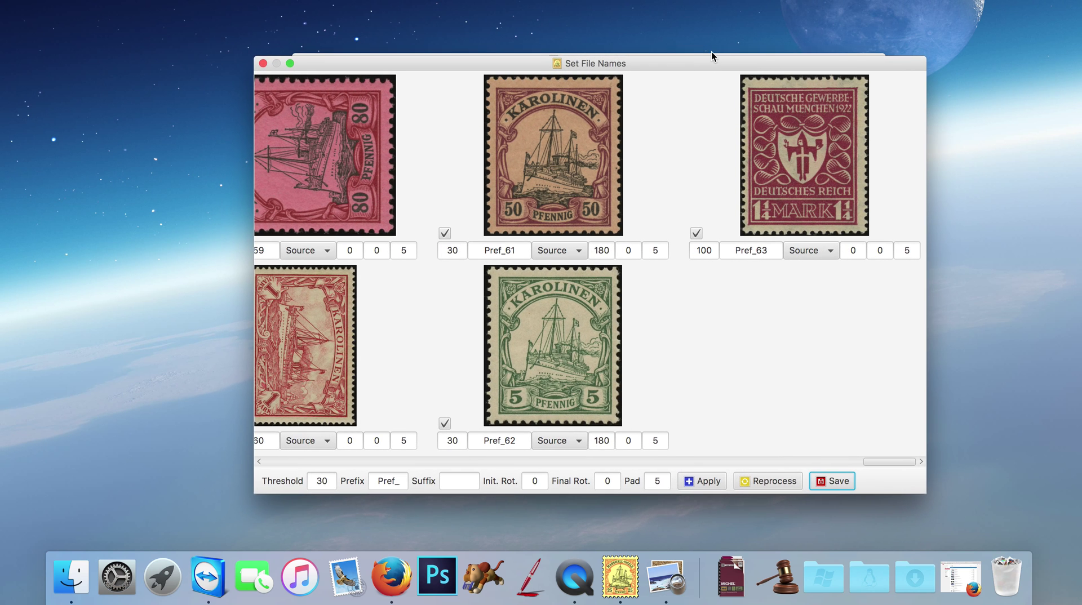
{"action": "left_click", "coordinate": [263, 63]}
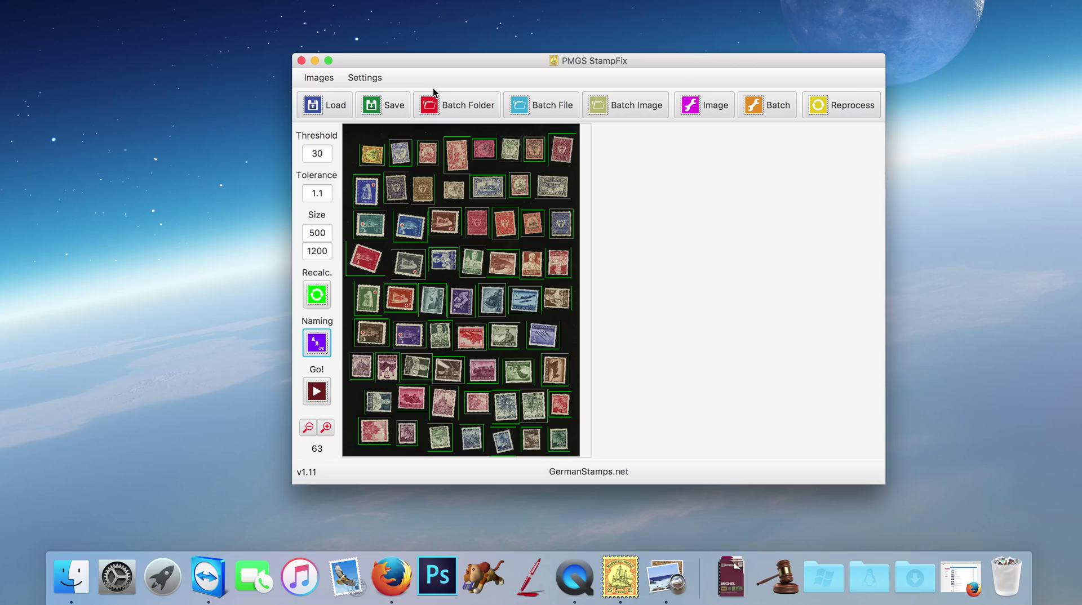
{"action": "left_click_drag", "start_coordinate": [522, 57], "coordinate": [500, 60]}
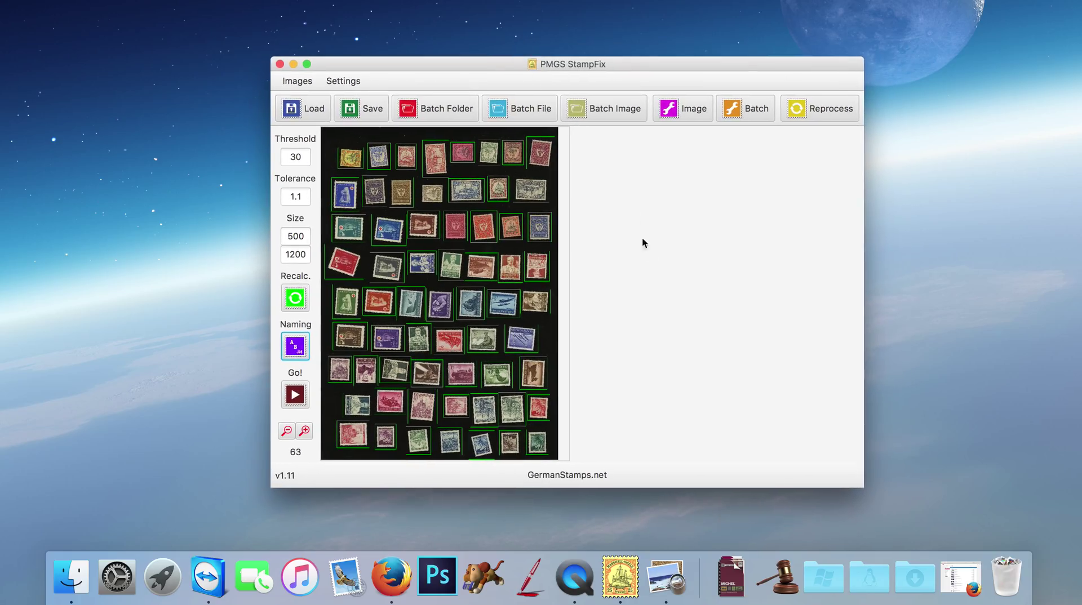